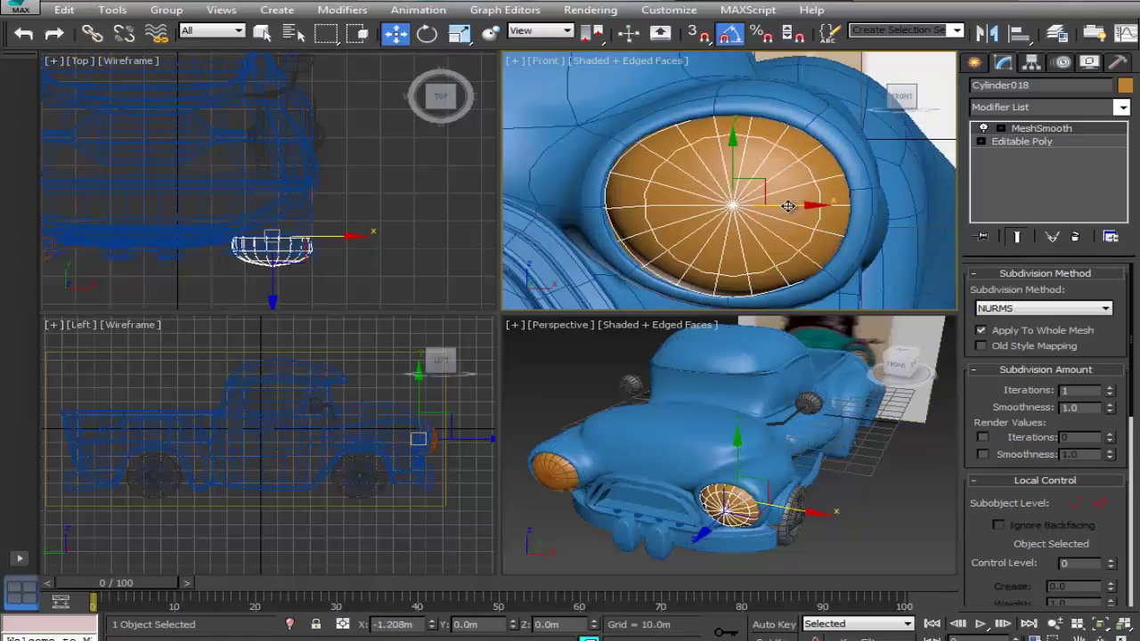
# Select both orange headlights and link them to the truck body as its children
pyautogui.moveTo(789, 206); pyautogui.dragTo(1033, 170, button='middle')
pyautogui.scroll(-2, 764, 224)
pyautogui.scroll(-4, 764, 224)
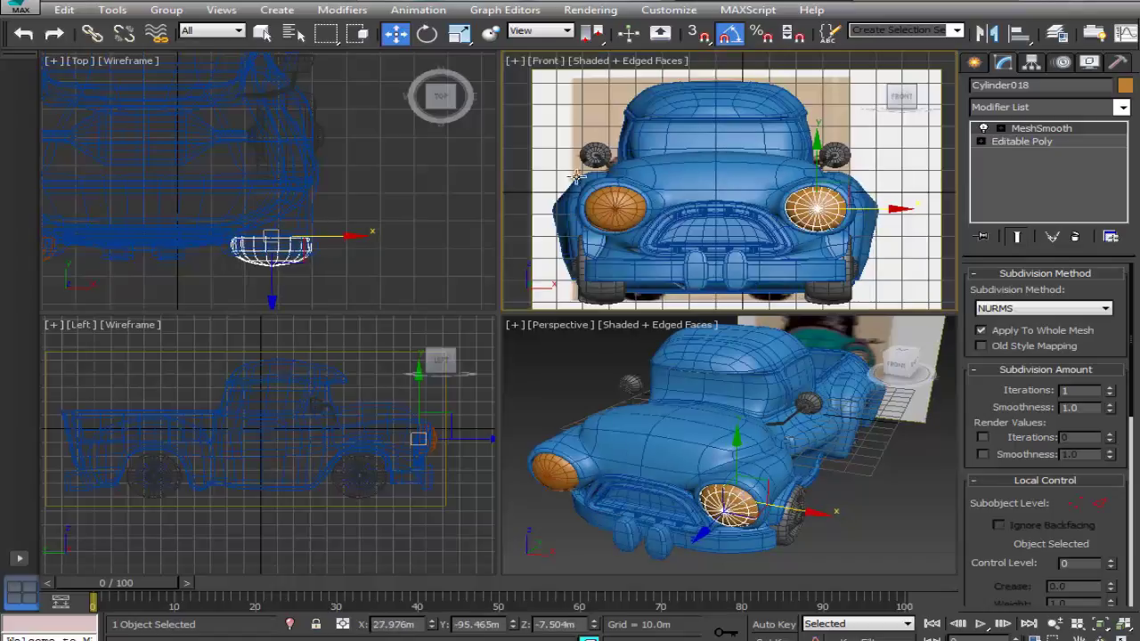
pyautogui.click(265, 41)
pyautogui.click(850, 473)
pyautogui.keyDown('alt'); pyautogui.moveTo(872, 473); pyautogui.dragTo(867, 425, button='middle'); pyautogui.keyUp('alt')
pyautogui.scroll(-3, 741, 463)
pyautogui.click(685, 486)
pyautogui.keyDown('ctrl'); pyautogui.click(814, 458); pyautogui.keyUp('ctrl')
pyautogui.keyDown('ctrl'); pyautogui.click(813, 459); pyautogui.keyUp('ctrl')
pyautogui.click(92, 33)
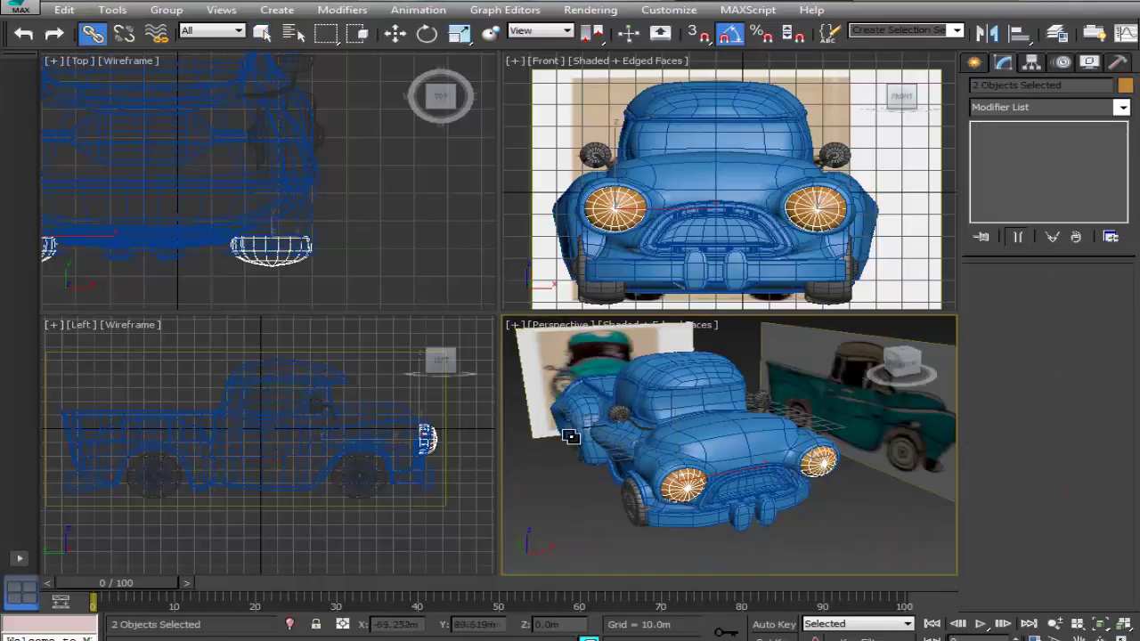
pyautogui.moveTo(688, 483); pyautogui.dragTo(752, 428)
pyautogui.click(752, 429)
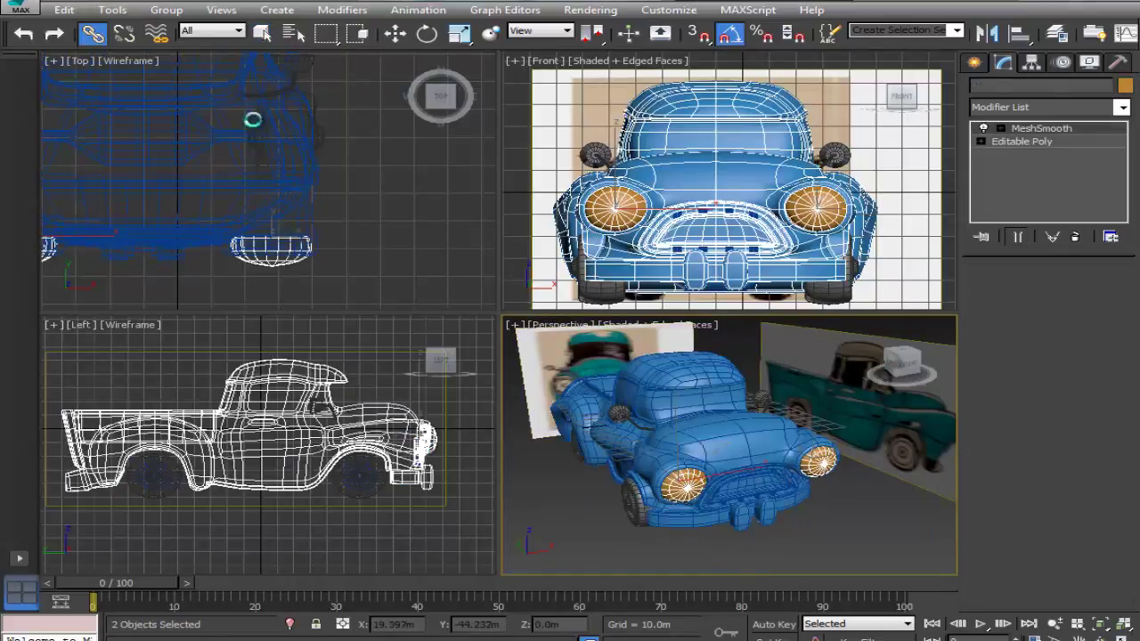
pyautogui.click(263, 33)
pyautogui.click(588, 504)
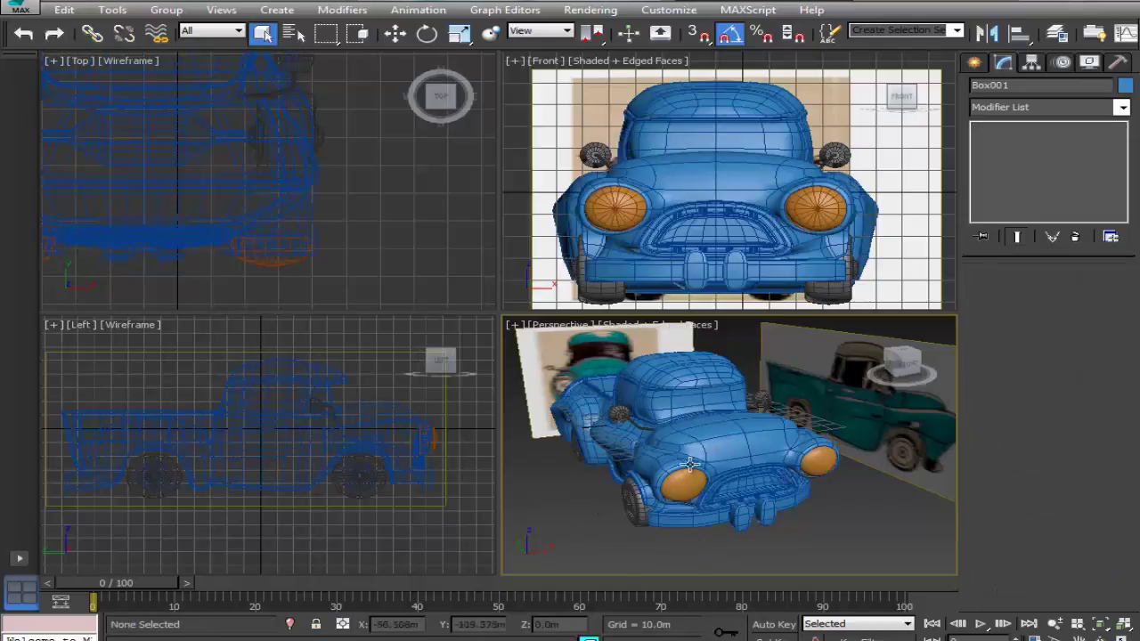
# Save the scene under the existing file name Camioneta-R-3.max, overwriting that file
pyautogui.moveTo(695, 463); pyautogui.dragTo(731, 467, button='middle')
pyautogui.click(19, 9)
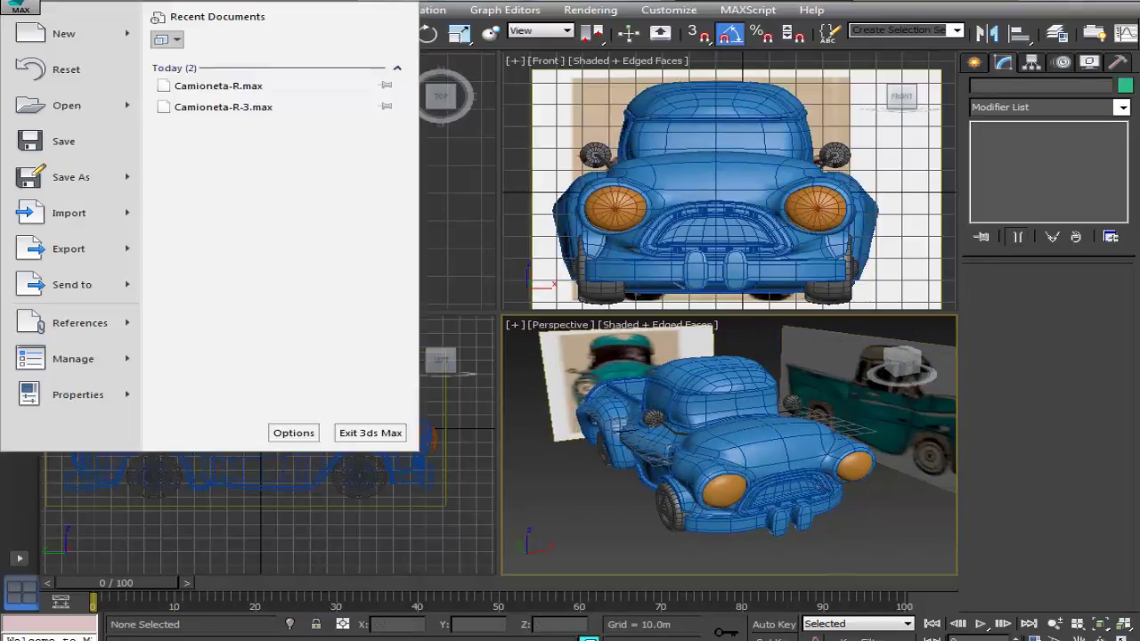
pyautogui.click(80, 180)
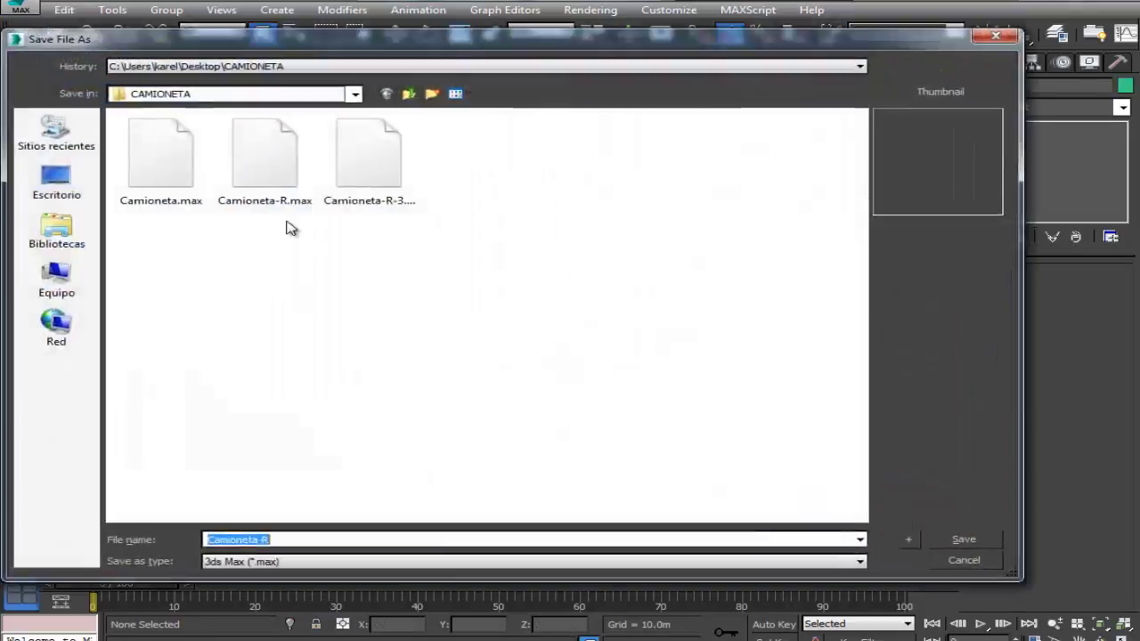
pyautogui.doubleClick(363, 180)
pyautogui.click(659, 391)
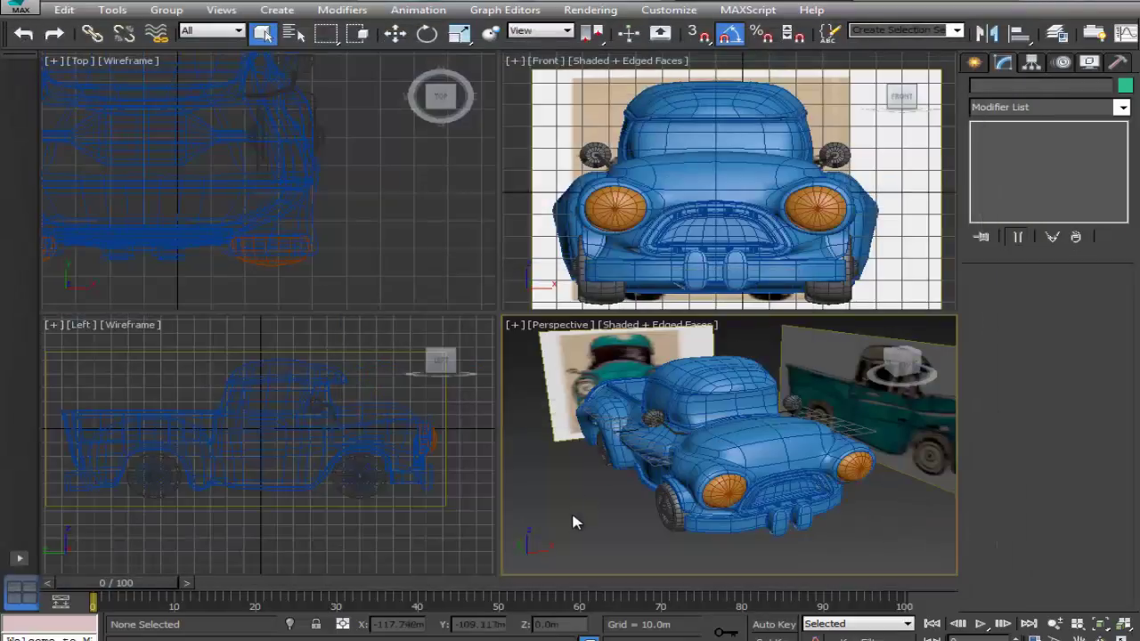
# Maximize the Perspective view and link the two headlights to the truck body again
pyautogui.hotkey('alt', 'w')
pyautogui.click(508, 405)
pyautogui.keyDown('ctrl'); pyautogui.click(752, 355); pyautogui.keyUp('ctrl')
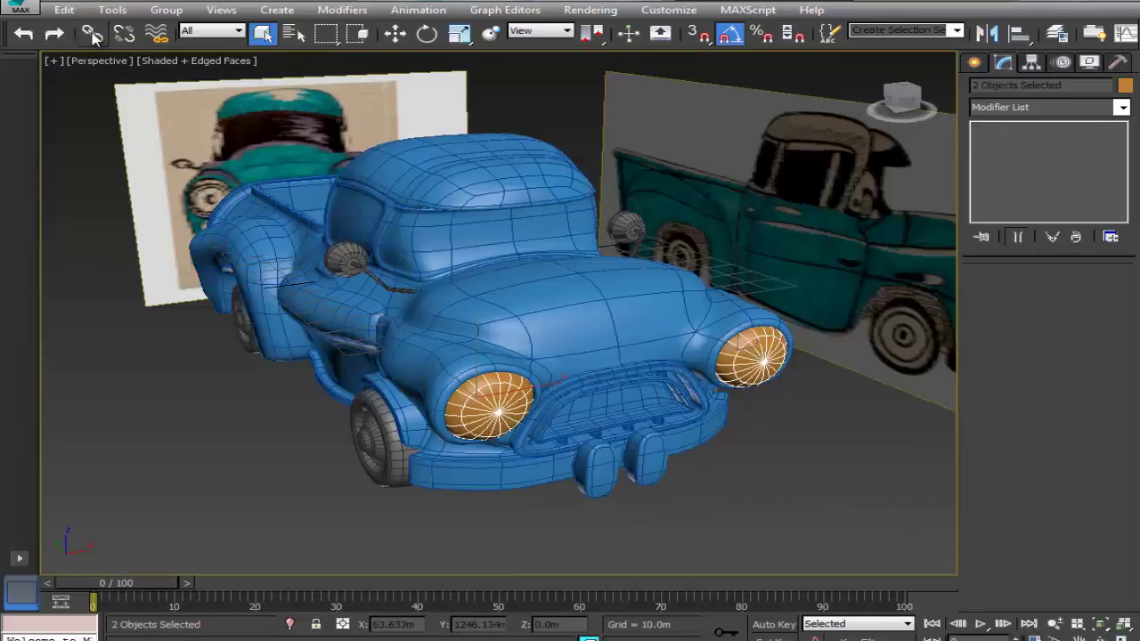
pyautogui.click(91, 34)
pyautogui.moveTo(642, 320); pyautogui.dragTo(643, 321)
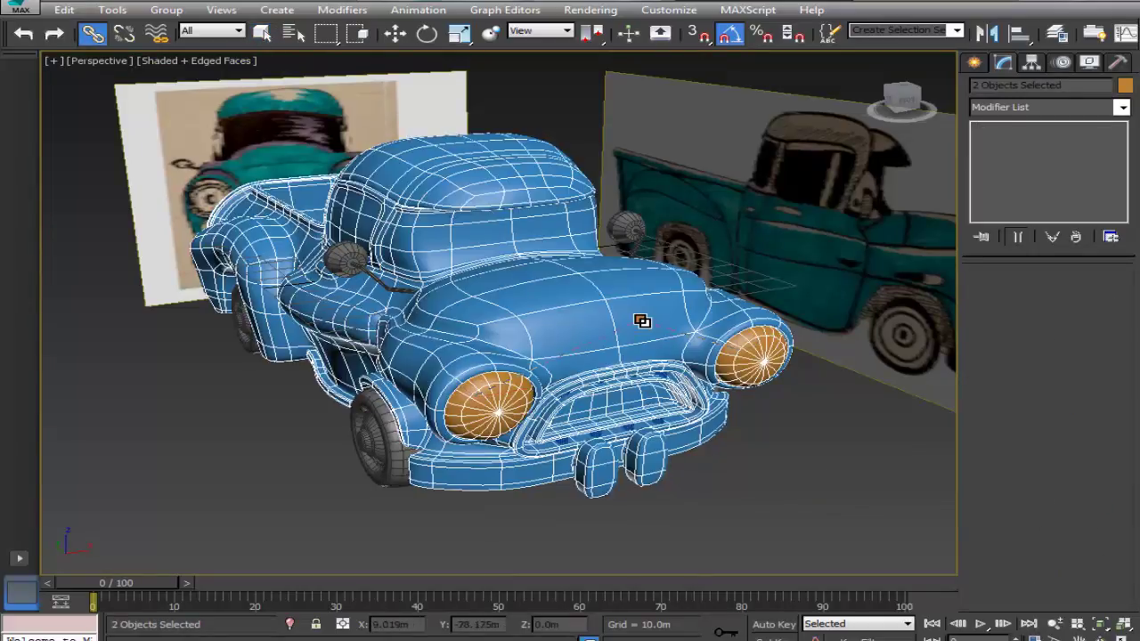
pyautogui.click(440, 226)
pyautogui.click(261, 34)
pyautogui.click(718, 509)
# Link both front wheels to the front axle on the underside of the truck
pyautogui.keyDown('alt'); pyautogui.moveTo(718, 508); pyautogui.dragTo(577, 288, button='middle'); pyautogui.keyUp('alt')
pyautogui.click(392, 392)
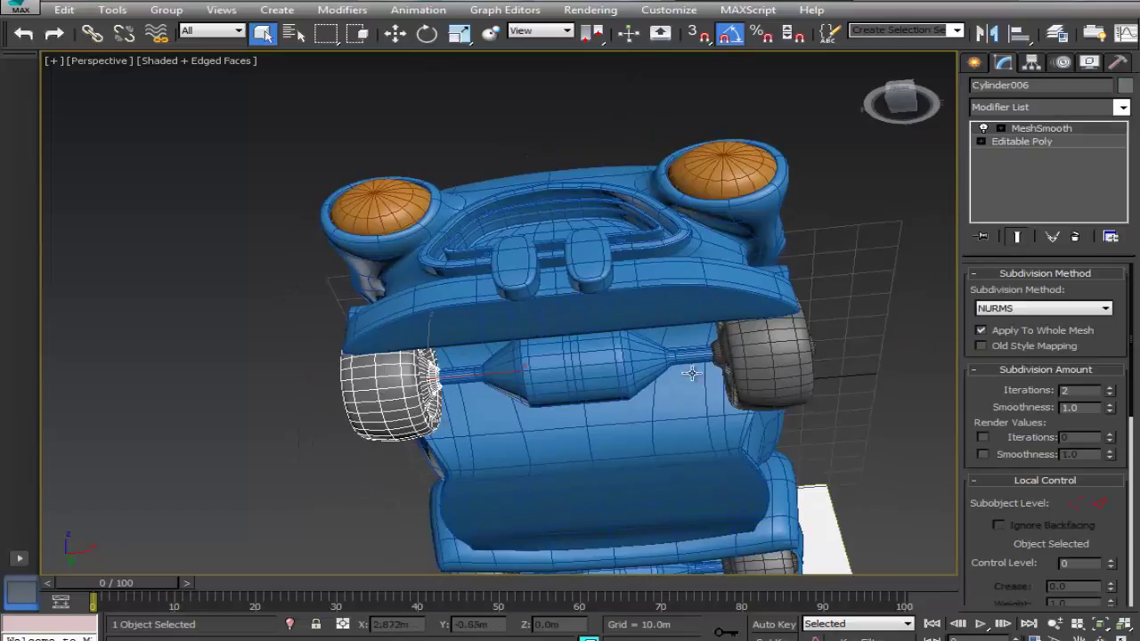
pyautogui.keyDown('ctrl'); pyautogui.click(781, 345); pyautogui.keyUp('ctrl')
pyautogui.click(93, 33)
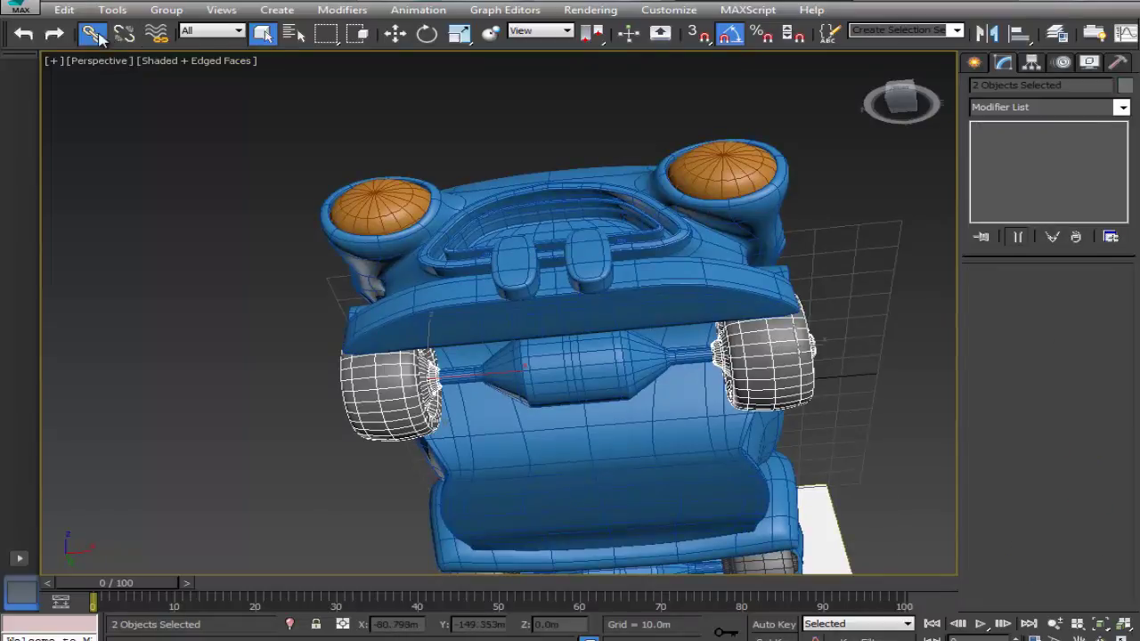
pyautogui.moveTo(589, 366); pyautogui.dragTo(588, 364)
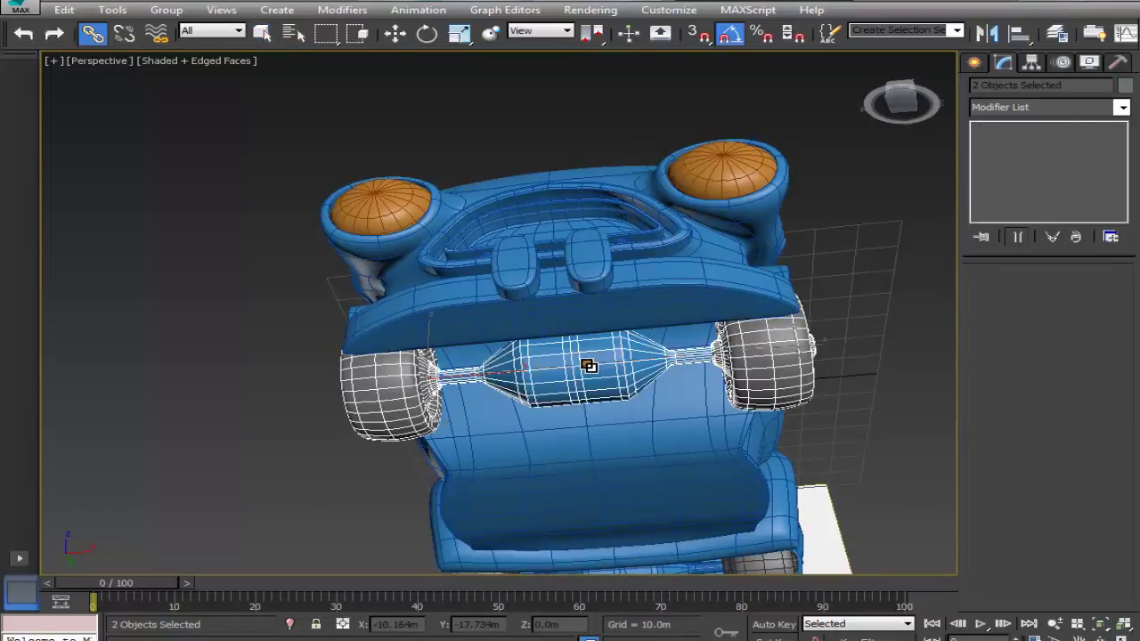
pyautogui.click(529, 394)
pyautogui.click(304, 462)
# Link the front axle to the truck body
pyautogui.click(561, 377)
pyautogui.keyDown('alt'); pyautogui.moveTo(562, 391); pyautogui.dragTo(585, 398, button='middle'); pyautogui.keyUp('alt')
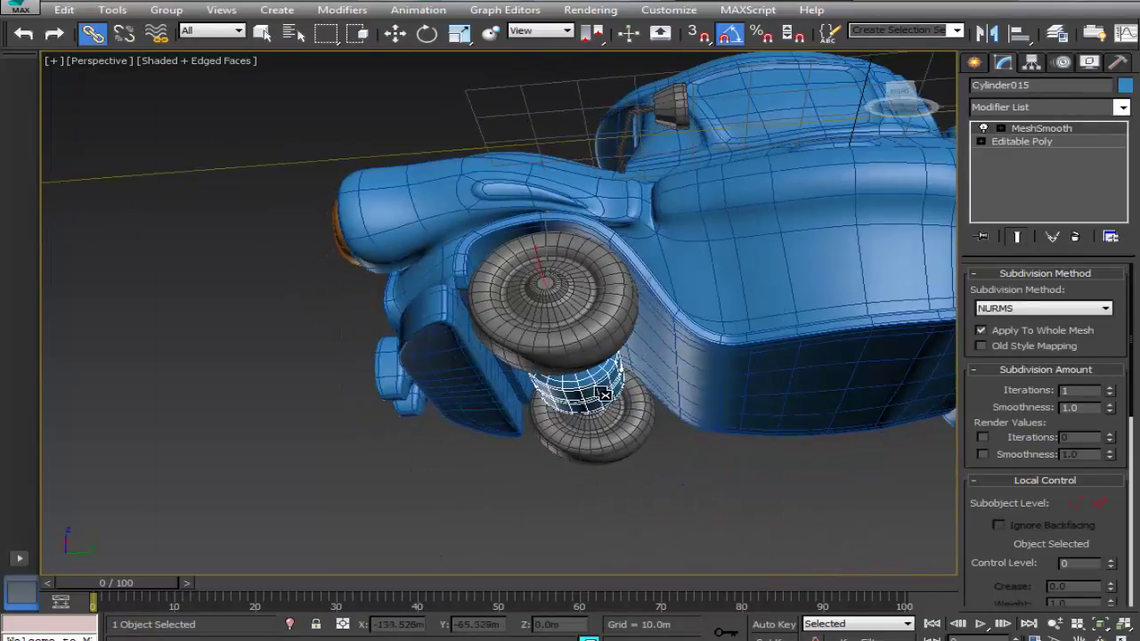
pyautogui.click(764, 331)
# Link both rear wheels to the rear axle, and link the rear axle to the truck body
pyautogui.keyDown('alt'); pyautogui.moveTo(793, 394); pyautogui.dragTo(623, 501, button='middle'); pyautogui.keyUp('alt')
pyautogui.click(623, 498)
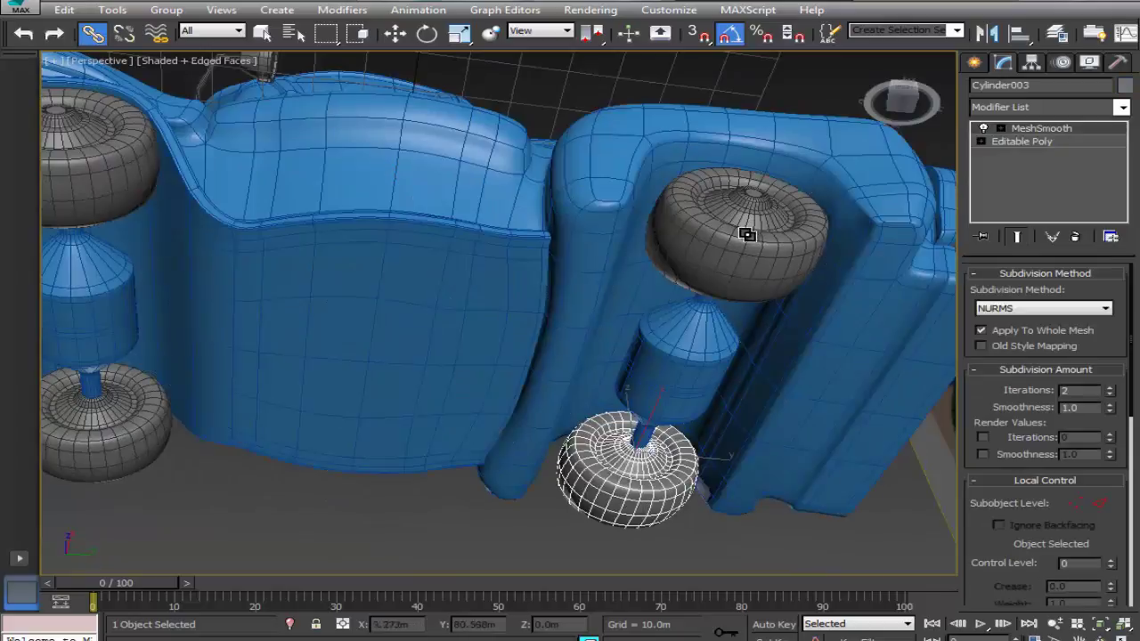
pyautogui.keyDown('ctrl'); pyautogui.click(743, 256); pyautogui.keyUp('ctrl')
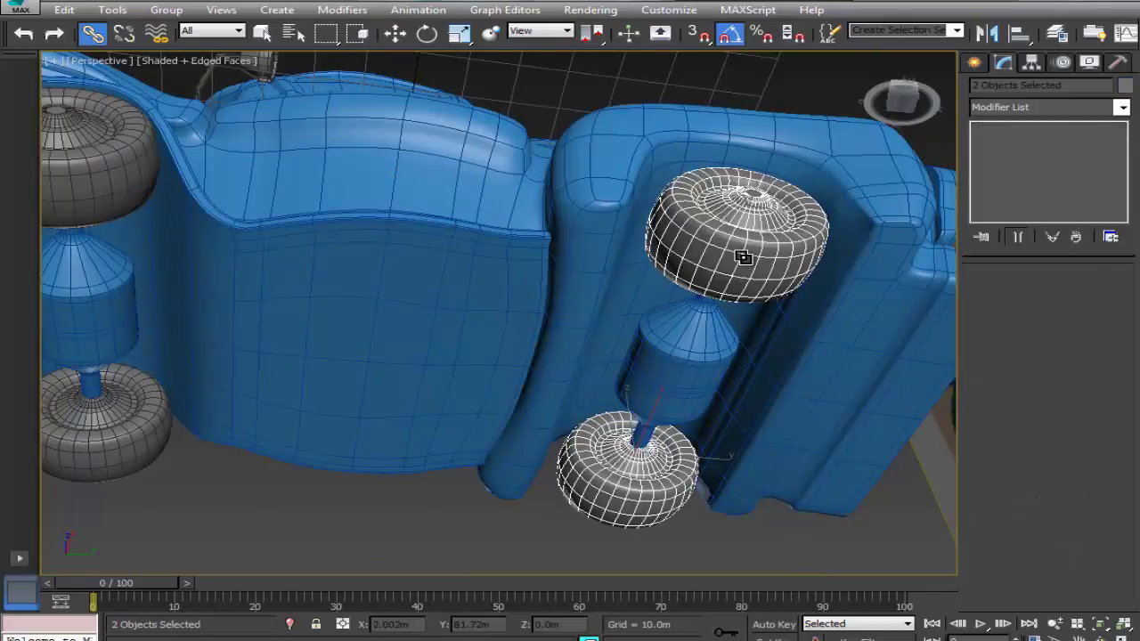
pyautogui.click(675, 385)
pyautogui.moveTo(876, 406); pyautogui.dragTo(876, 406)
pyautogui.click(262, 34)
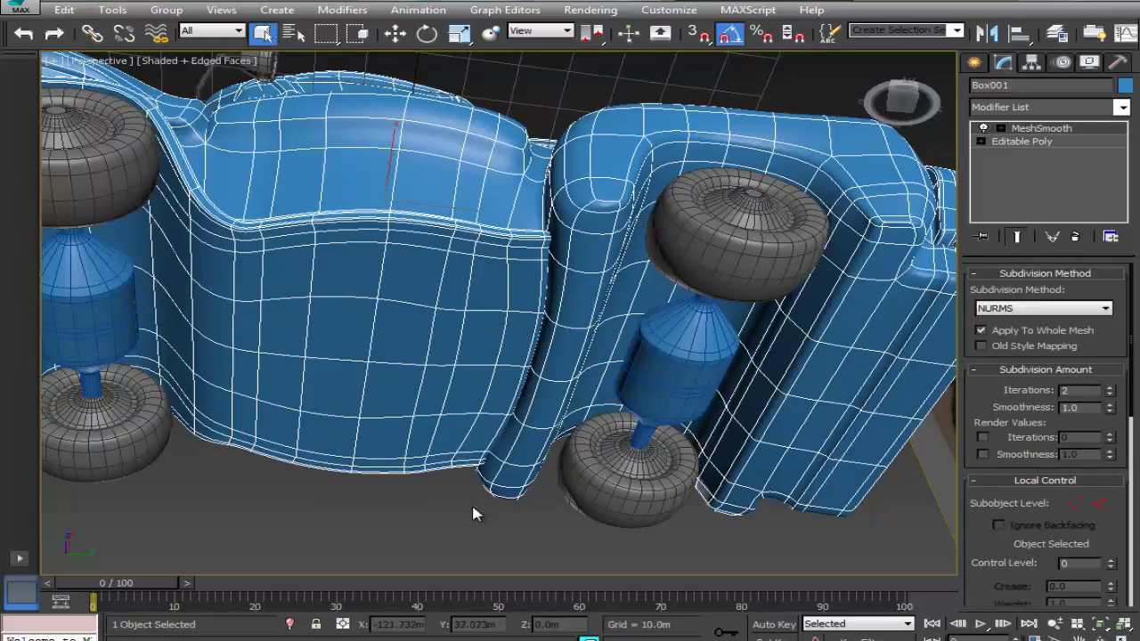
pyautogui.click(474, 514)
# Move the truck body to test whether the linked parts follow it, and undo the move
pyautogui.keyDown('alt'); pyautogui.moveTo(427, 292); pyautogui.dragTo(548, 385, button='middle'); pyautogui.keyUp('alt')
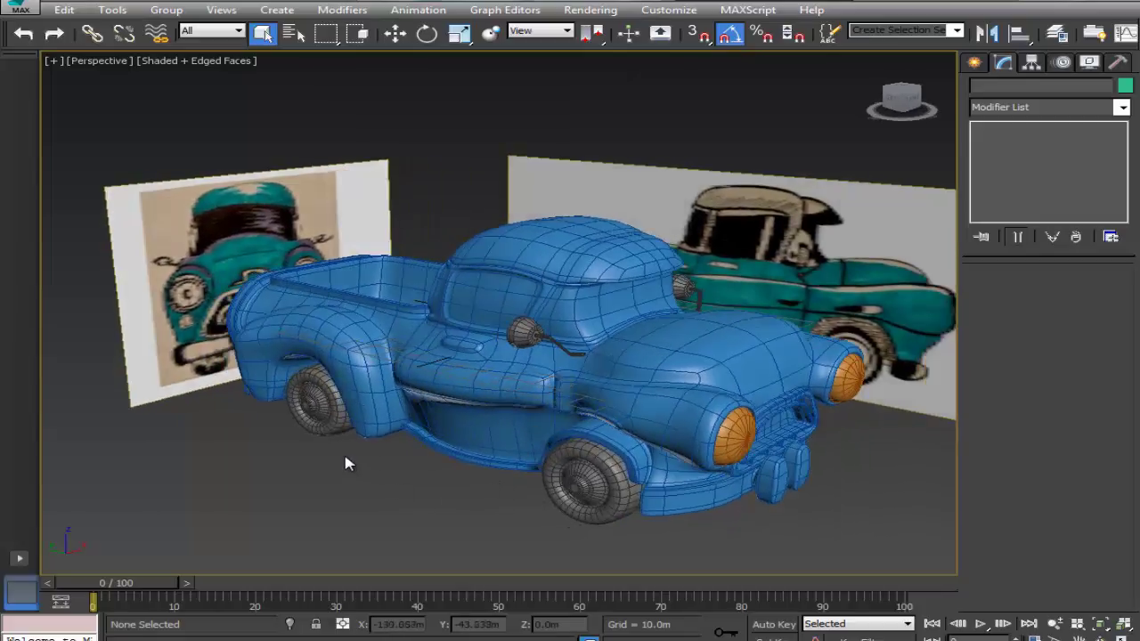
pyautogui.keyDown('alt'); pyautogui.moveTo(568, 430); pyautogui.dragTo(555, 401, button='middle'); pyautogui.keyUp('alt')
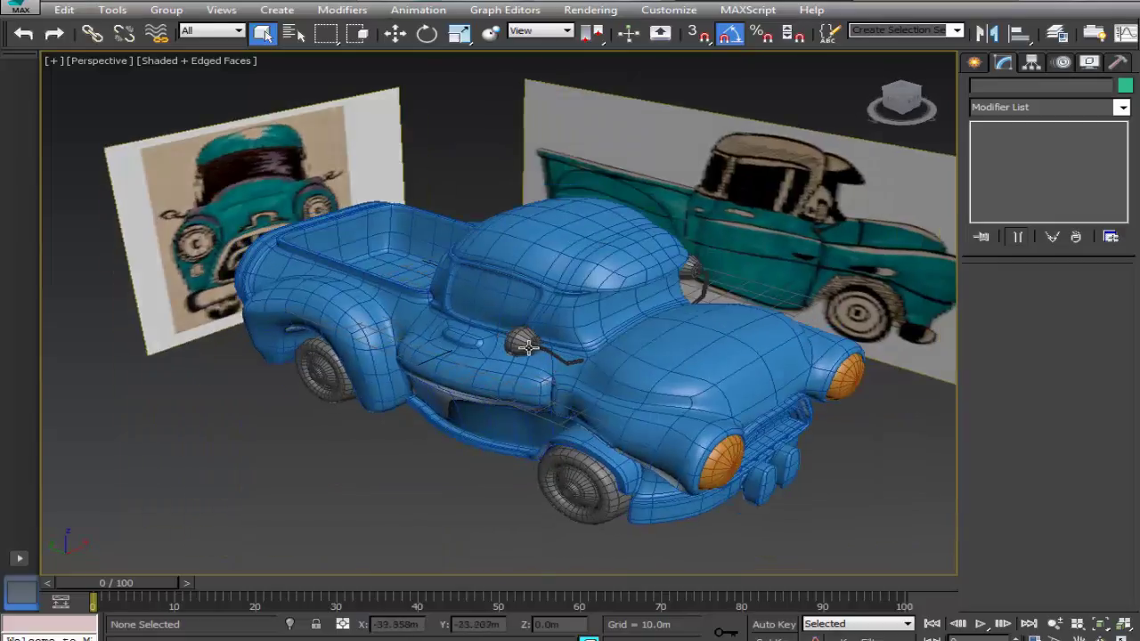
pyautogui.click(505, 254)
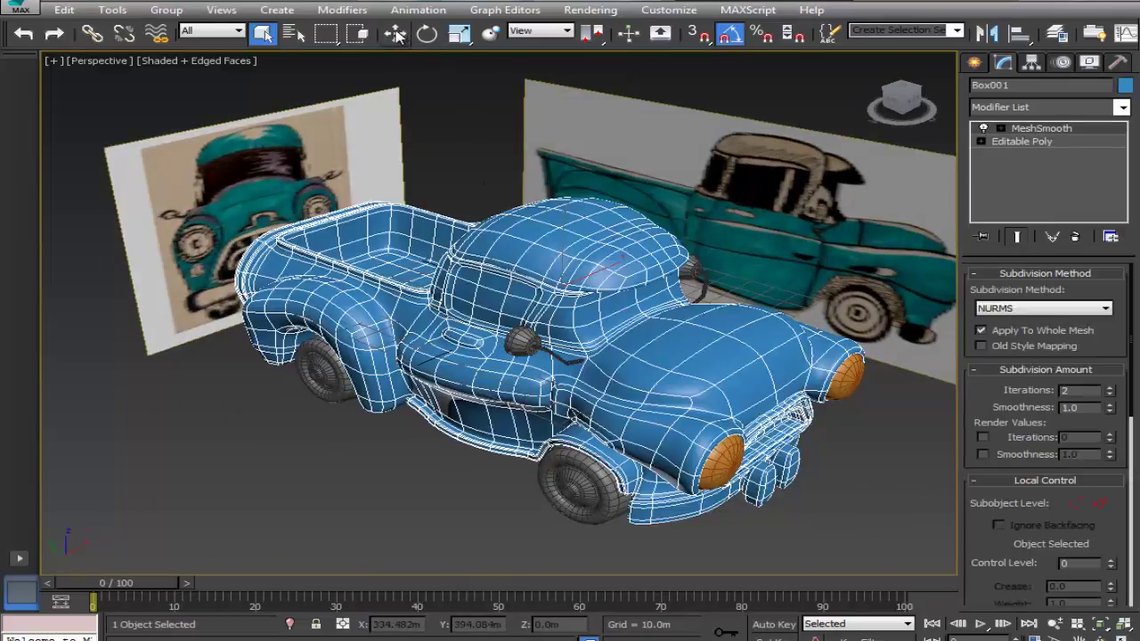
pyautogui.press('w')
pyautogui.moveTo(563, 240); pyautogui.dragTo(546, 350)
pyautogui.hotkey('ctrl', 'z')
pyautogui.click(360, 532)
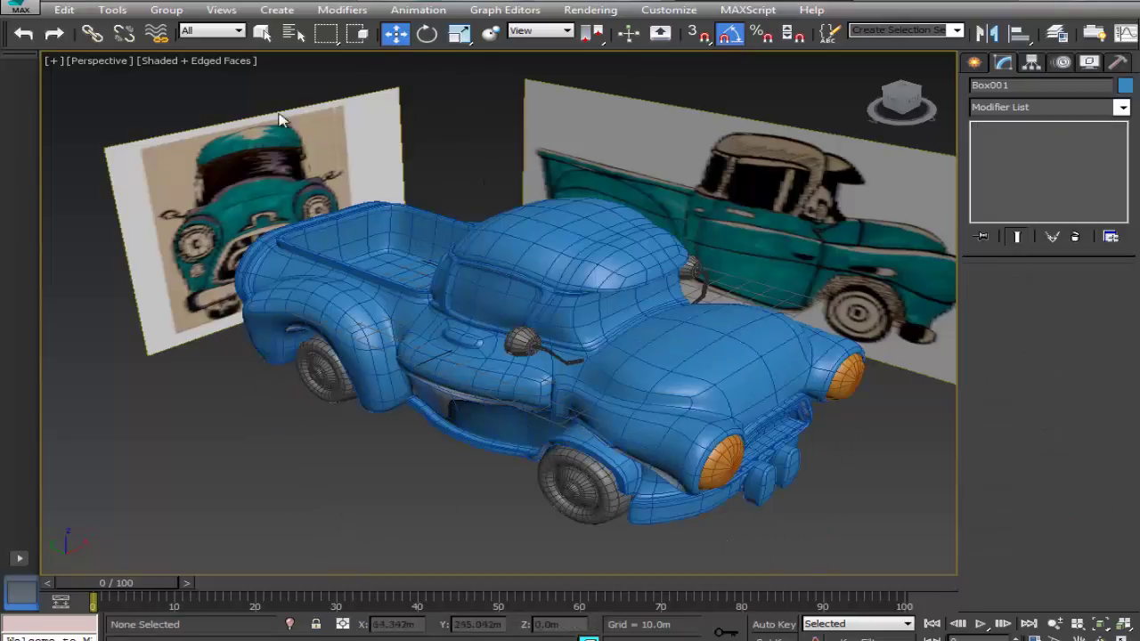
# Turn on the MeshSmooth modifier for the rounded heads of both side mirrors
pyautogui.press('q')
pyautogui.moveTo(497, 303); pyautogui.dragTo(481, 310, button='middle')
pyautogui.scroll(5, 546, 397)
pyautogui.moveTo(437, 375); pyautogui.dragTo(390, 453, button='middle')
pyautogui.click(363, 296)
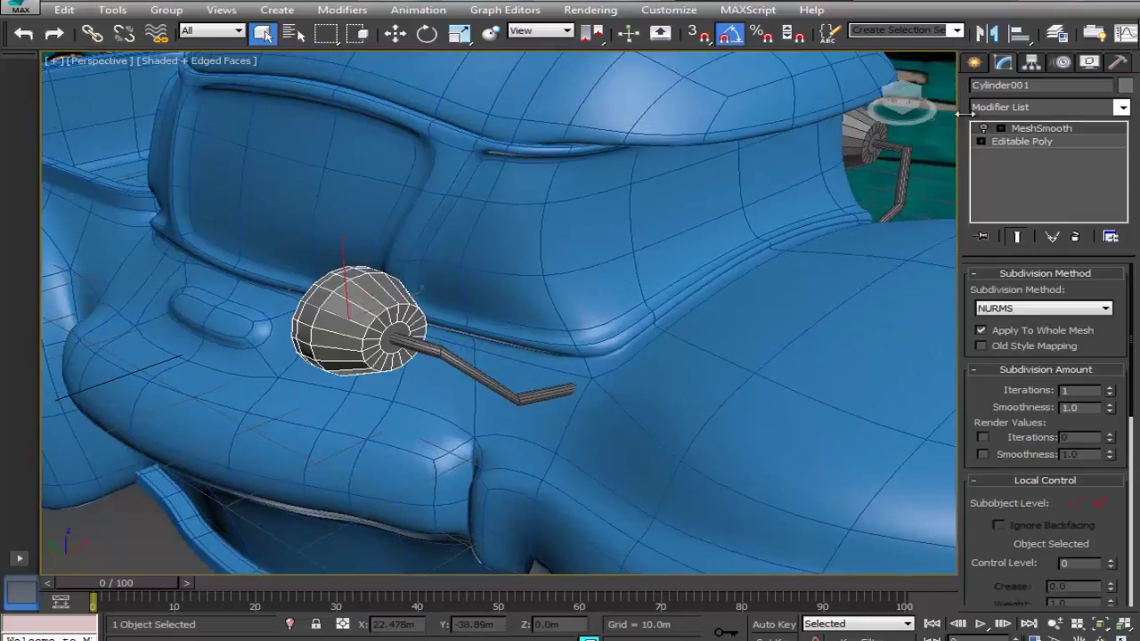
pyautogui.keyDown('alt'); pyautogui.moveTo(809, 247); pyautogui.dragTo(797, 197, button='middle'); pyautogui.keyUp('alt')
pyautogui.click(815, 160)
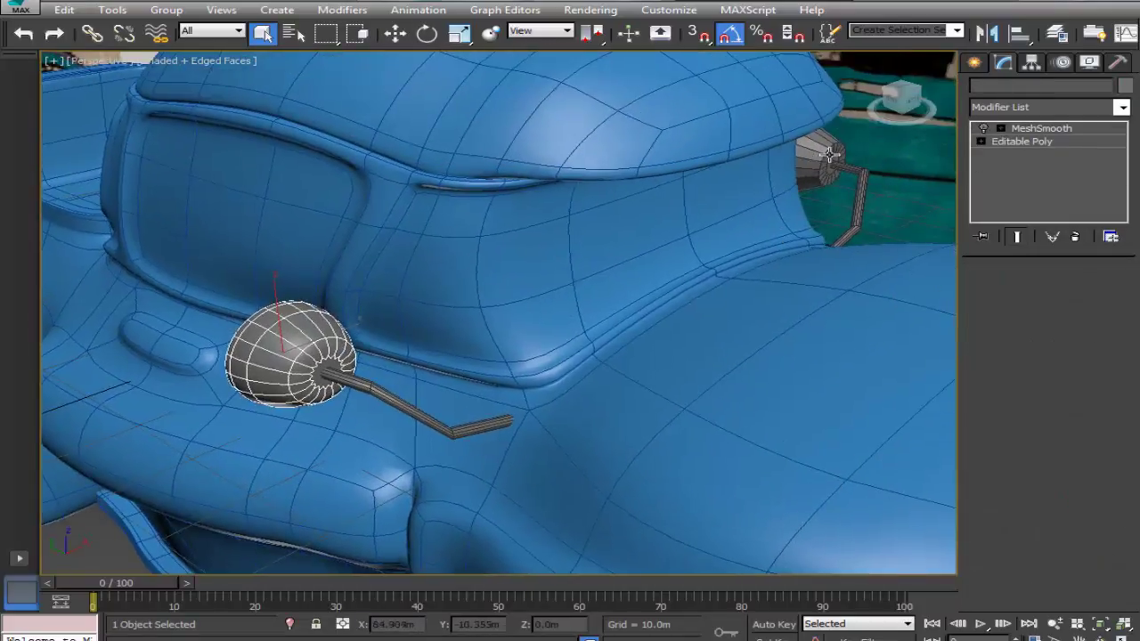
pyautogui.click(983, 129)
pyautogui.click(860, 215)
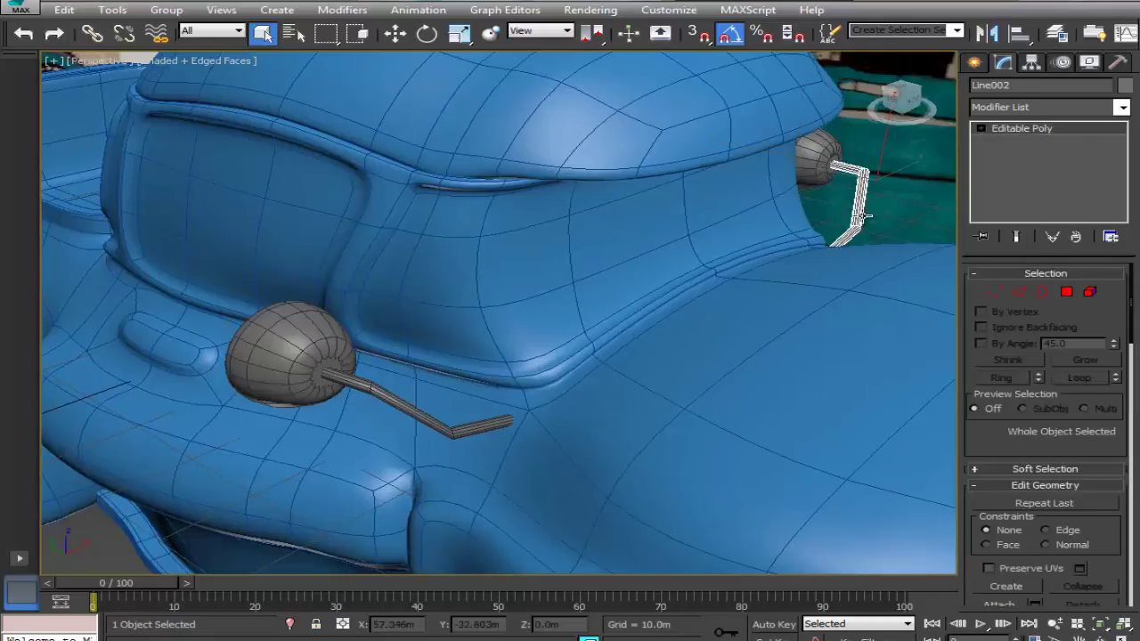
pyautogui.keyDown('alt'); pyautogui.moveTo(684, 303); pyautogui.dragTo(153, 475, button='middle'); pyautogui.keyUp('alt')
pyautogui.click(157, 499)
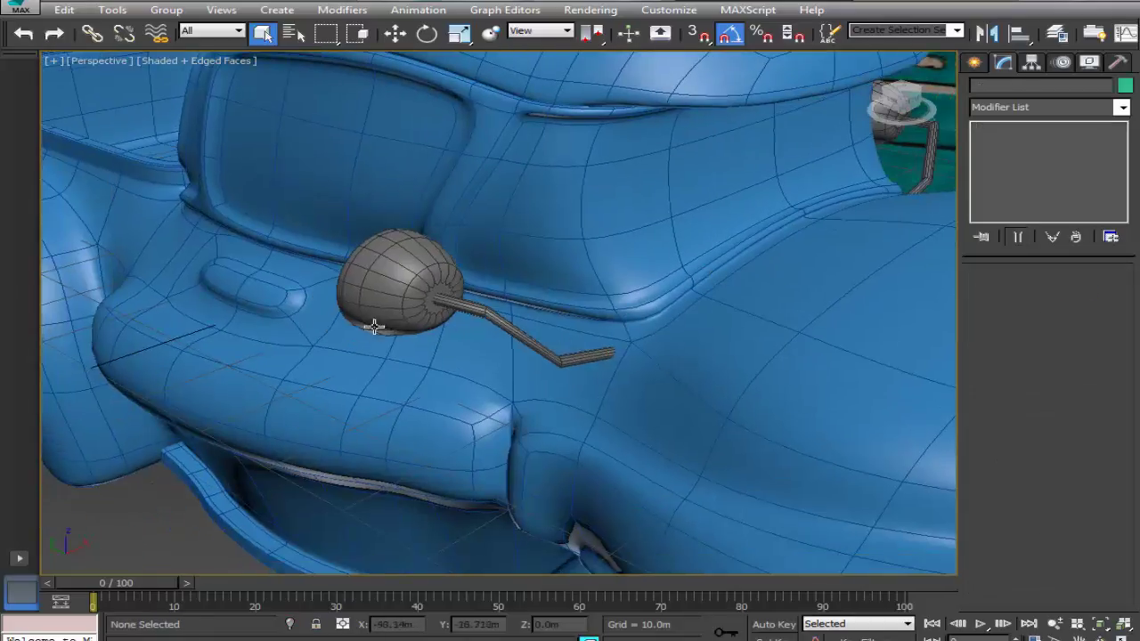
# Link the near-side mirror head to its bent arm, and link the arm to the truck body
pyautogui.click(380, 309)
pyautogui.click(92, 33)
pyautogui.moveTo(427, 283); pyautogui.dragTo(493, 317)
pyautogui.click(493, 318)
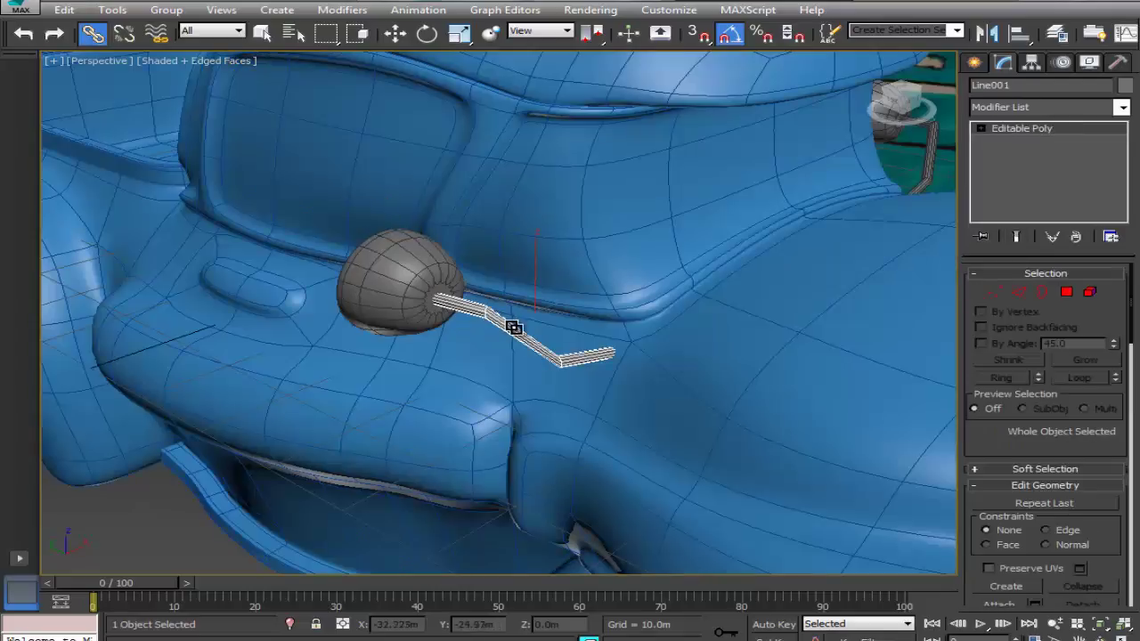
pyautogui.moveTo(707, 327); pyautogui.dragTo(707, 327)
pyautogui.click(707, 326)
# Link the far-side mirror head to its arm, and link that arm to the truck body
pyautogui.keyDown('alt'); pyautogui.moveTo(715, 344); pyautogui.dragTo(554, 372, button='middle'); pyautogui.keyUp('alt')
pyautogui.scroll(-3, 555, 372)
pyautogui.scroll(4, 411, 349)
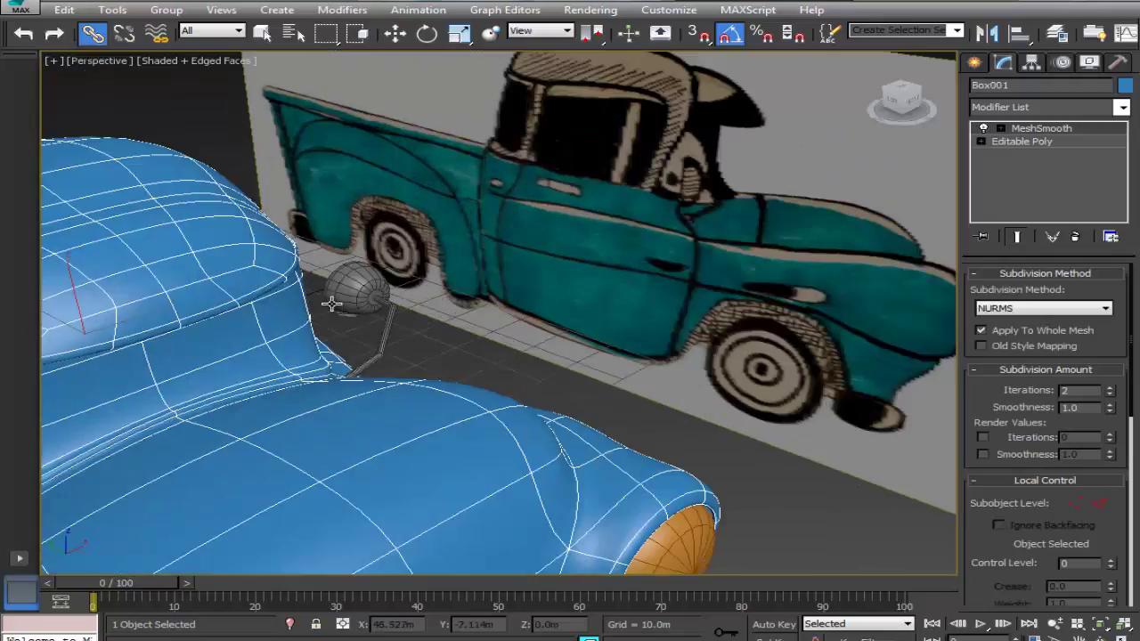
pyautogui.click(352, 287)
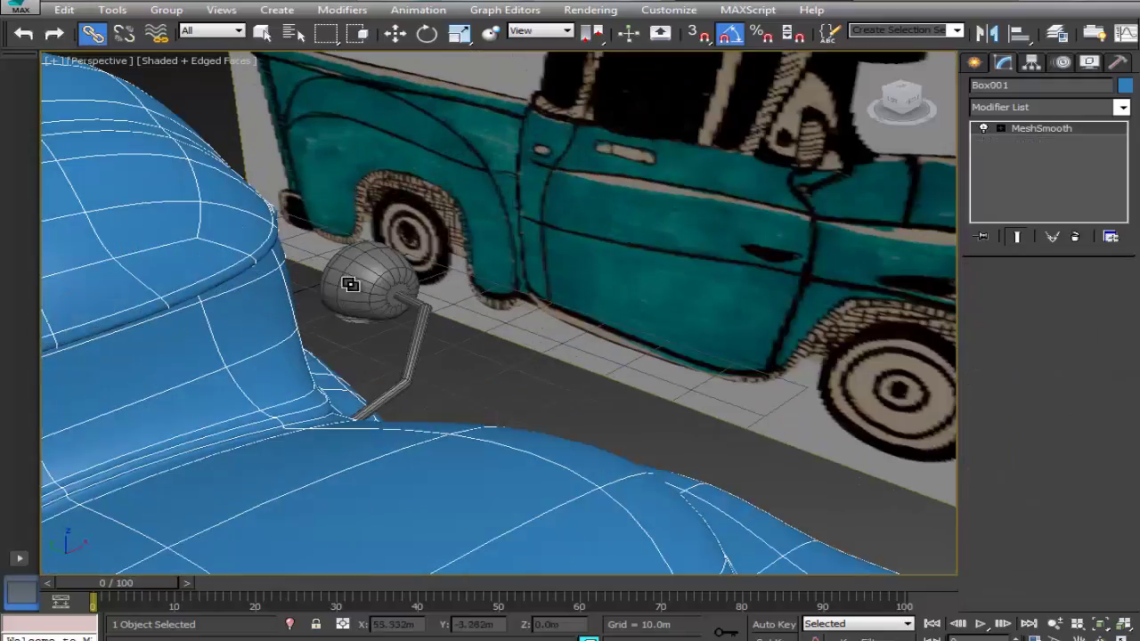
pyautogui.click(414, 336)
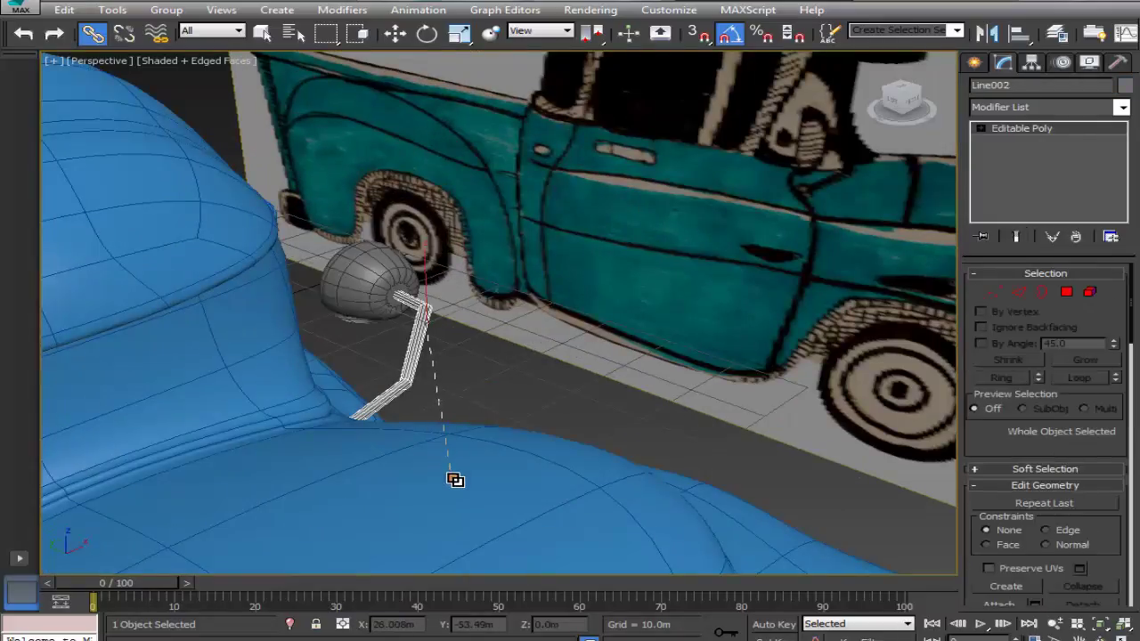
pyautogui.moveTo(453, 479); pyautogui.dragTo(453, 479)
pyautogui.click(435, 453)
# Move the truck body again to test whether the mirrors follow it, and undo the move
pyautogui.scroll(-2, 437, 450)
pyautogui.moveTo(520, 384); pyautogui.dragTo(607, 306, button='middle')
pyautogui.click(393, 34)
pyautogui.click(366, 70)
pyautogui.moveTo(461, 271); pyautogui.dragTo(476, 262, button='middle')
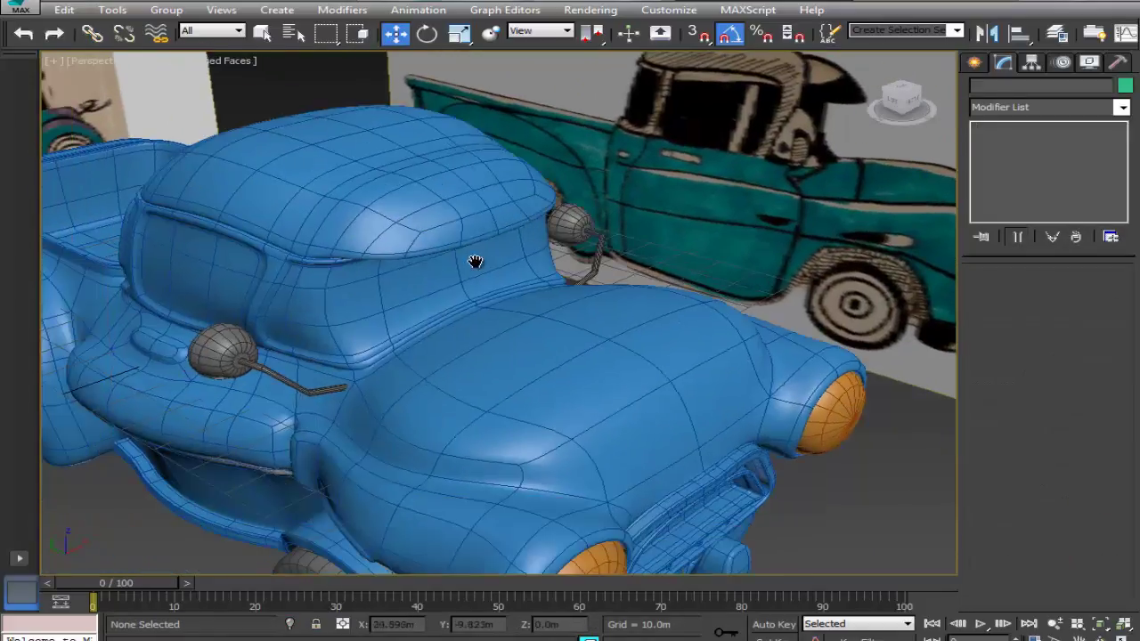
pyautogui.moveTo(473, 346); pyautogui.dragTo(535, 323, button='middle')
pyautogui.click(522, 348)
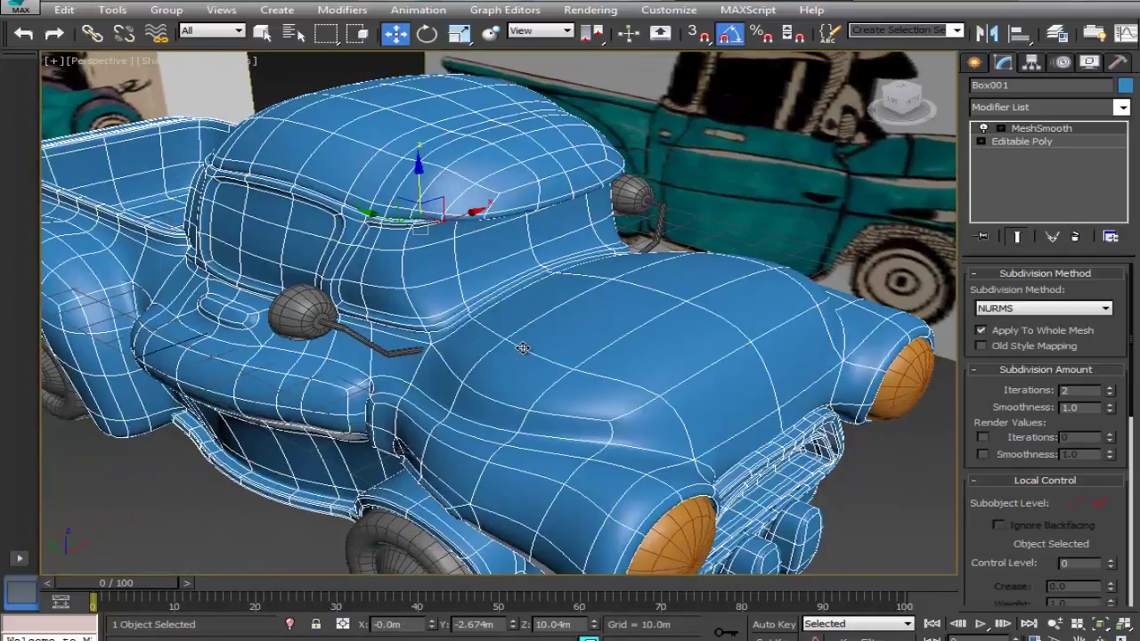
pyautogui.scroll(-2, 494, 330)
pyautogui.moveTo(405, 244); pyautogui.dragTo(964, 523)
pyautogui.hotkey('ctrl', 'z')
pyautogui.click(340, 511)
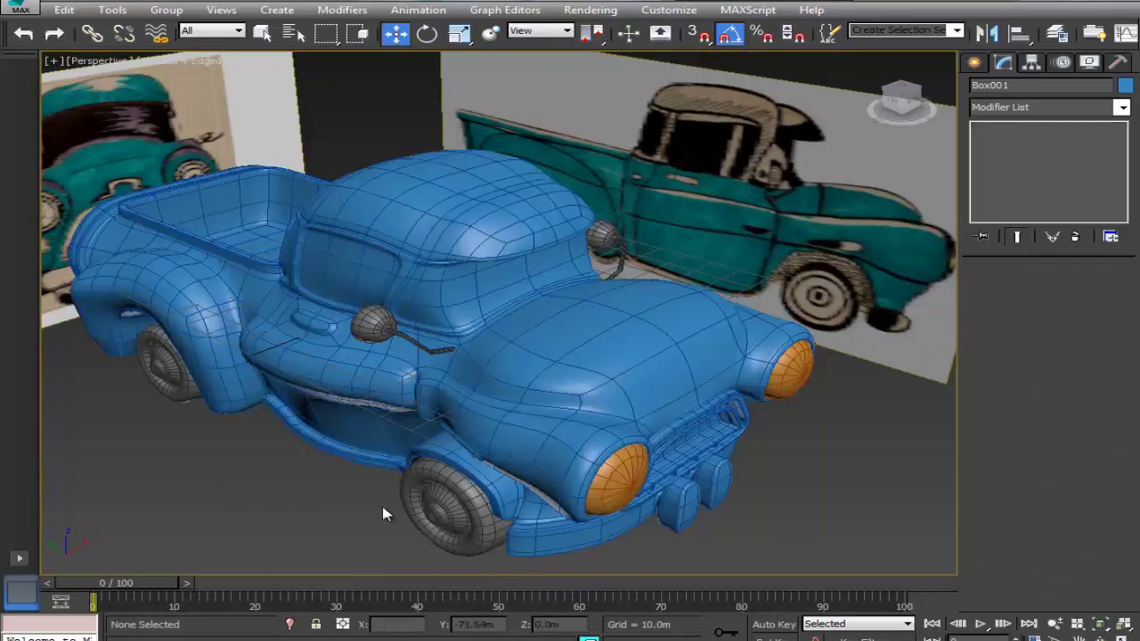
# Delete the front-view and side-view reference image planes behind the truck
pyautogui.moveTo(444, 488); pyautogui.dragTo(422, 436, button='middle')
pyautogui.click(263, 34)
pyautogui.click(284, 193)
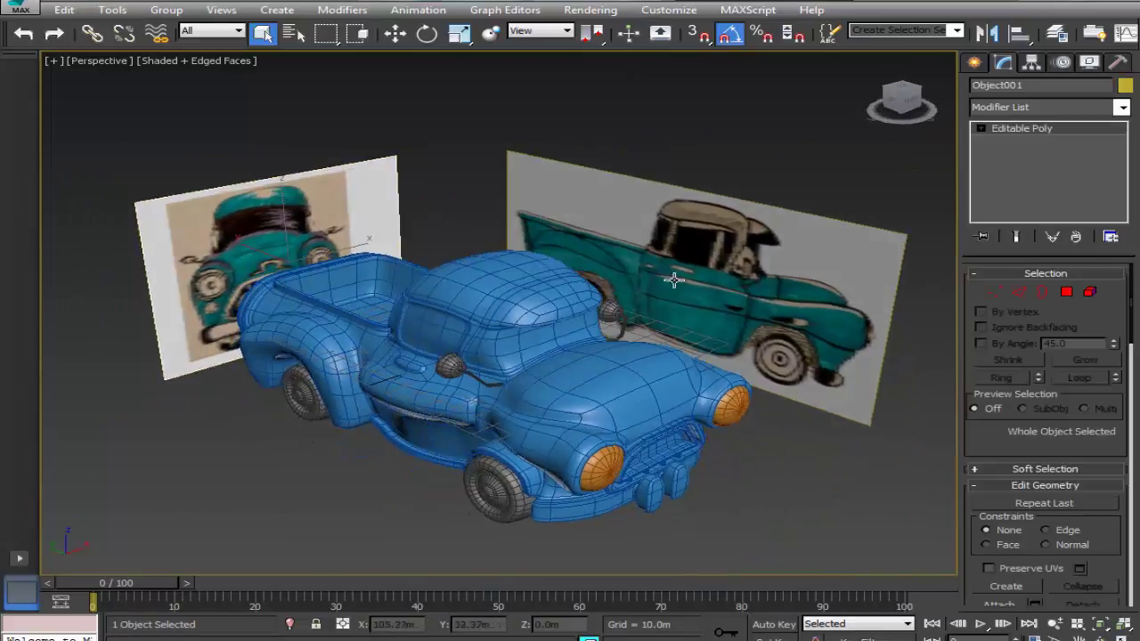
pyautogui.keyDown('ctrl'); pyautogui.click(746, 234); pyautogui.keyUp('ctrl')
pyautogui.press('Delete')
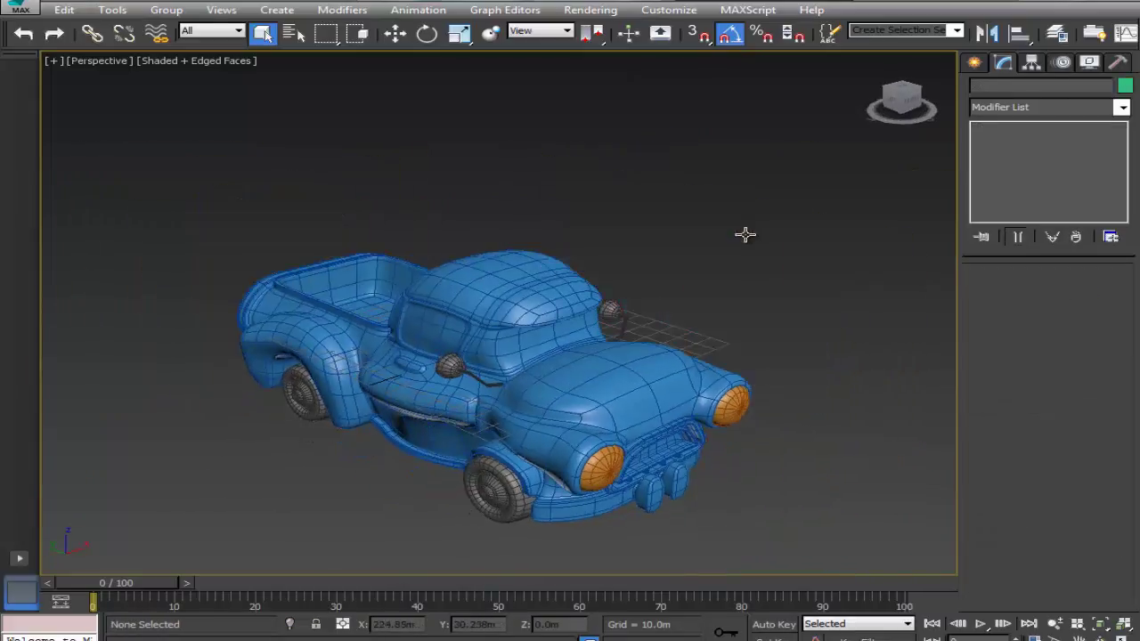
# Set the truck body's Y and Z positions to 0 to bring the linked truck to the scene origin
pyautogui.keyDown('alt'); pyautogui.moveTo(630, 449); pyautogui.dragTo(558, 416, button='middle'); pyautogui.keyUp('alt')
pyautogui.moveTo(663, 406); pyautogui.dragTo(821, 570)
pyautogui.click(397, 39)
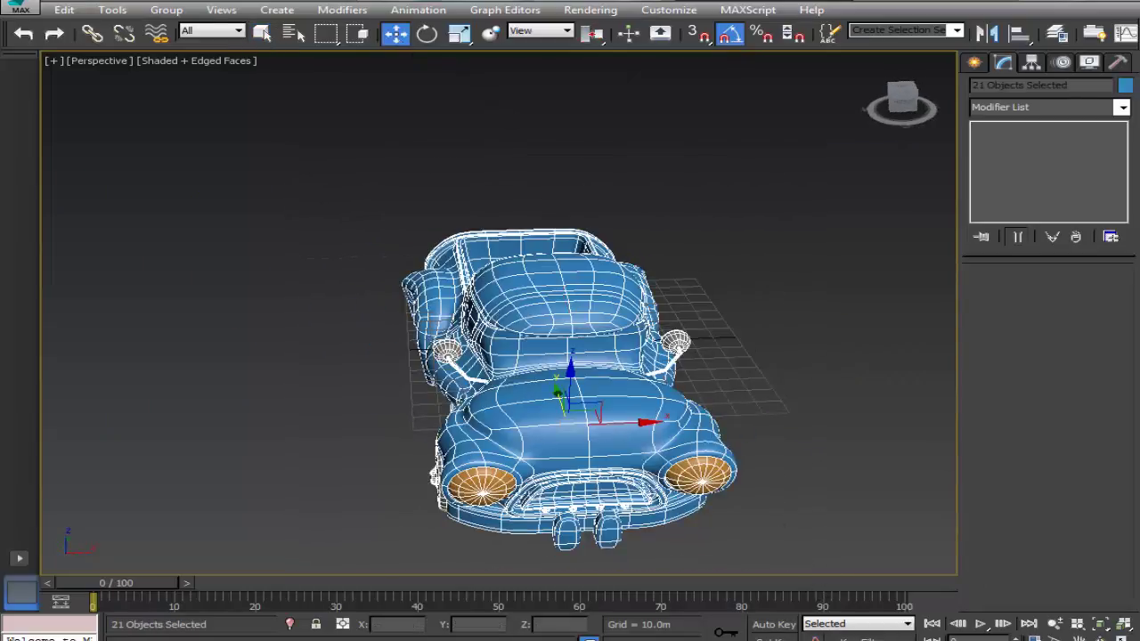
pyautogui.hotkey('alt', 'w')
pyautogui.middleClick(716, 229)
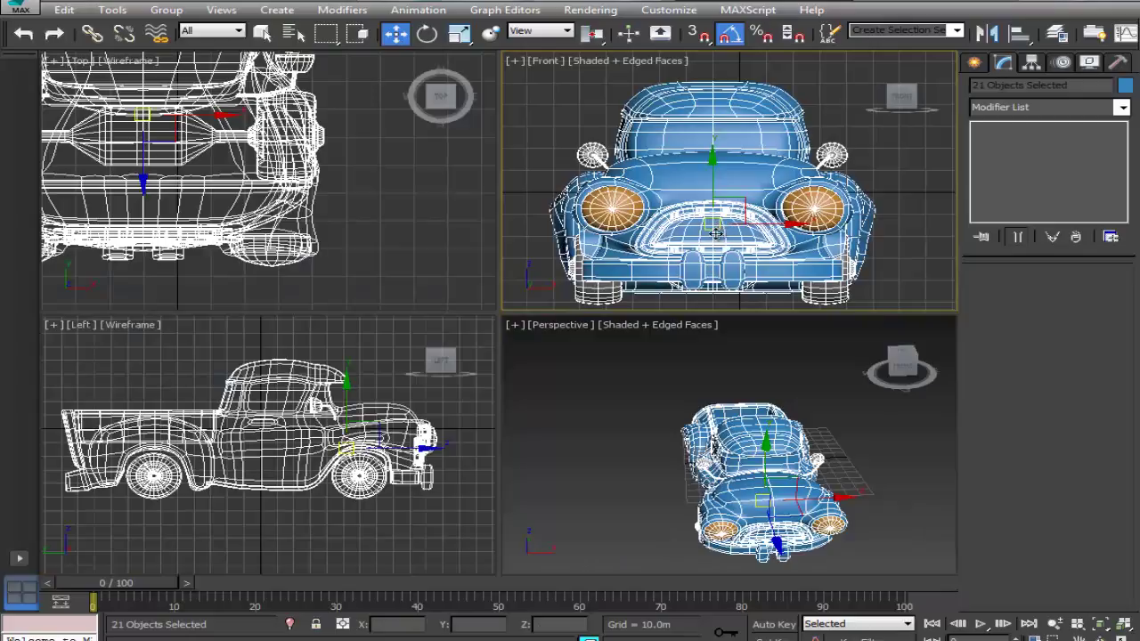
pyautogui.moveTo(713, 236); pyautogui.dragTo(698, 236, button='middle')
pyautogui.click(757, 441)
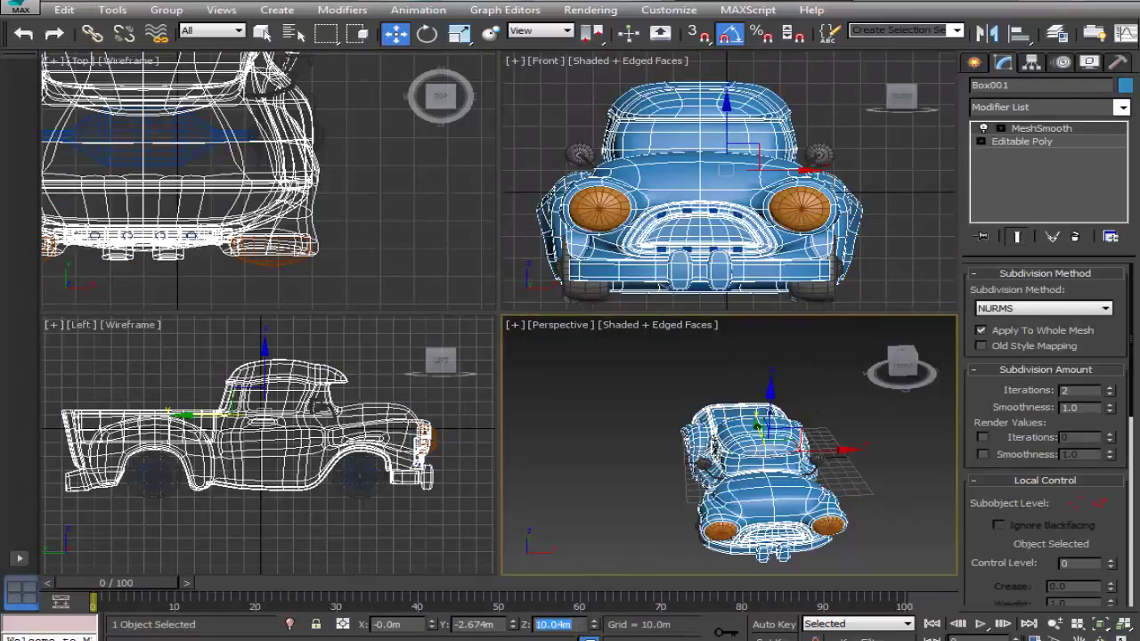
pyautogui.press('Return')
pyautogui.click(489, 624)
pyautogui.press('Return')
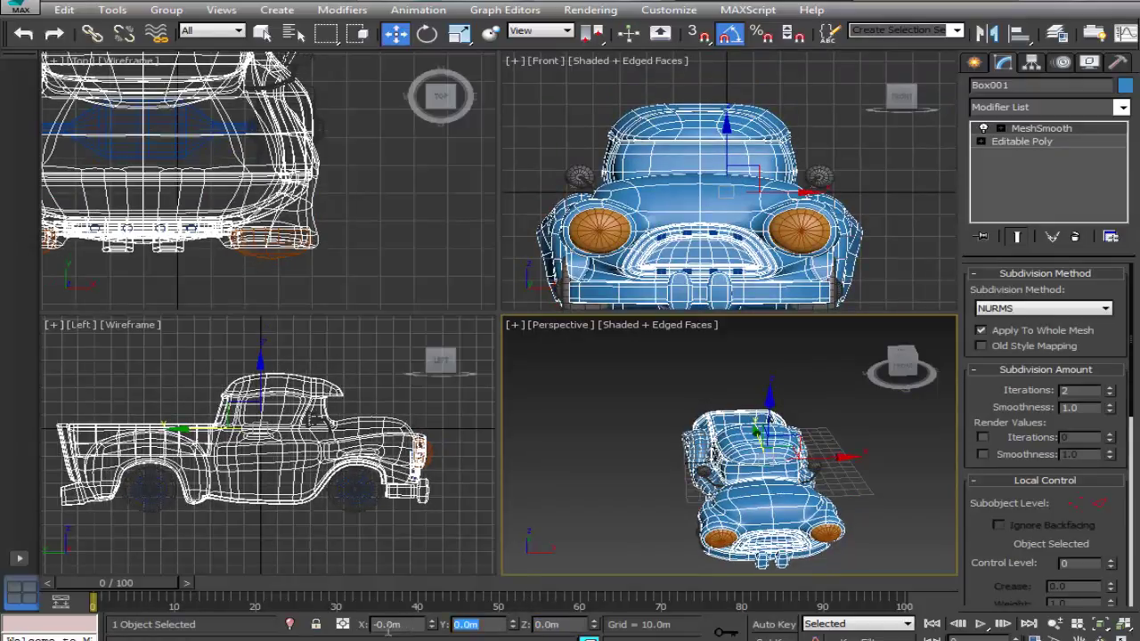
# Raise the truck body in the Left view to about Z 60.9 m so the wheels rest on the ground grid
pyautogui.scroll(-2, 745, 213)
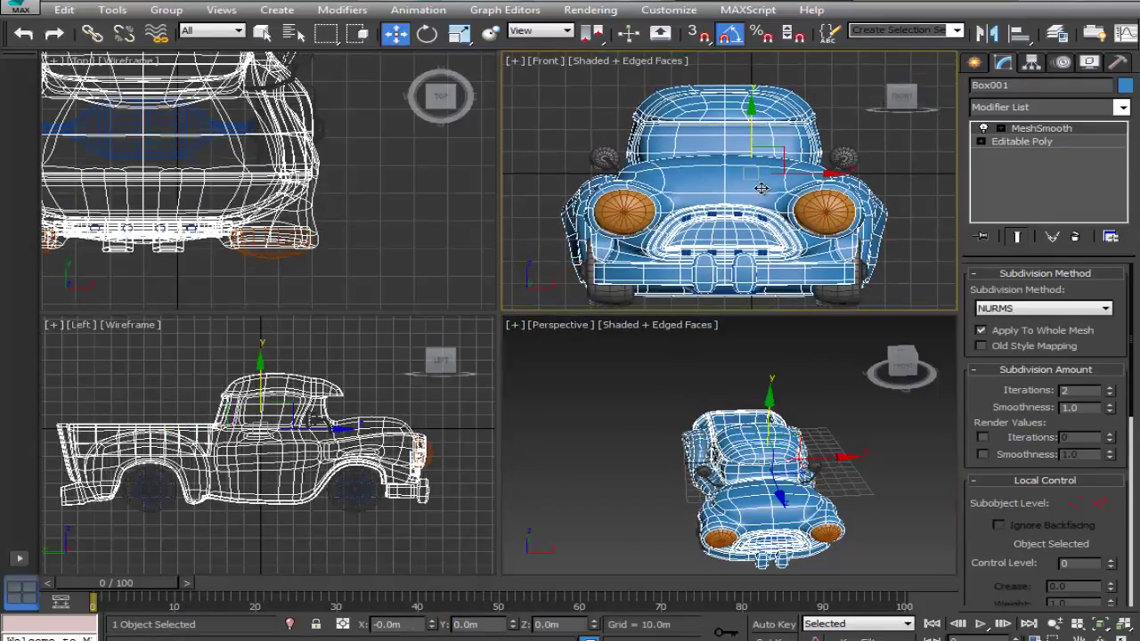
pyautogui.moveTo(759, 198); pyautogui.dragTo(757, 222, button='middle')
pyautogui.scroll(-5, 241, 203)
pyautogui.moveTo(250, 174); pyautogui.dragTo(287, 253, button='middle')
pyautogui.moveTo(365, 495); pyautogui.dragTo(392, 522, button='middle')
pyautogui.moveTo(287, 409); pyautogui.dragTo(319, 328)
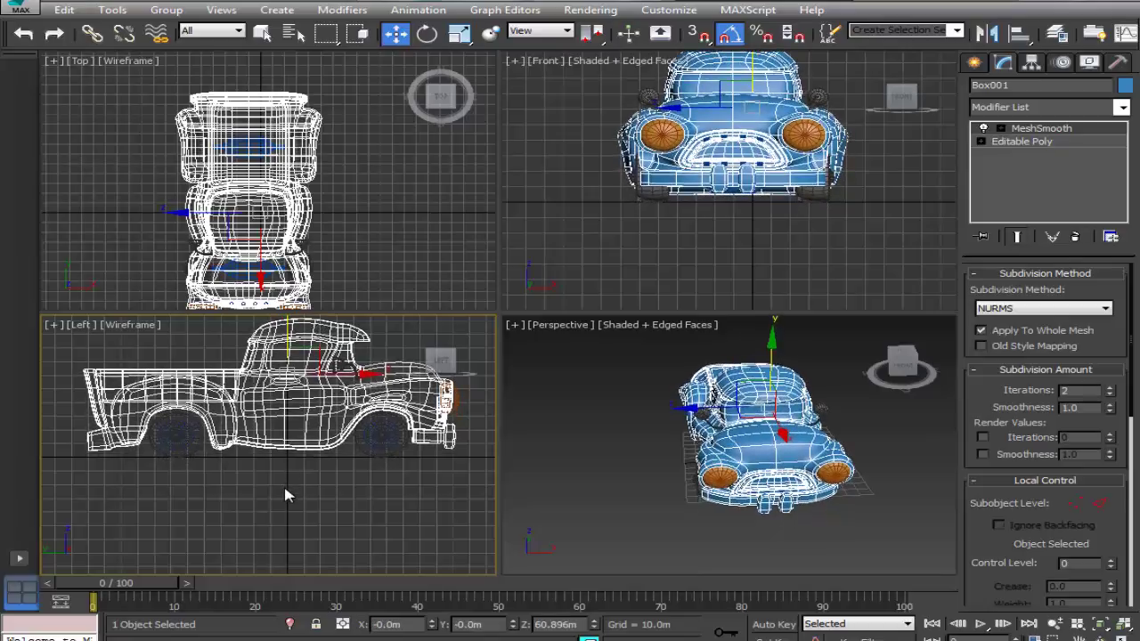
pyautogui.click(285, 495)
# Frame the whole truck in a full-size Perspective view, and save the scene over the existing Camioneta-R-3.max
pyautogui.keyDown('alt'); pyautogui.moveTo(704, 453); pyautogui.dragTo(765, 445, button='middle'); pyautogui.keyUp('alt')
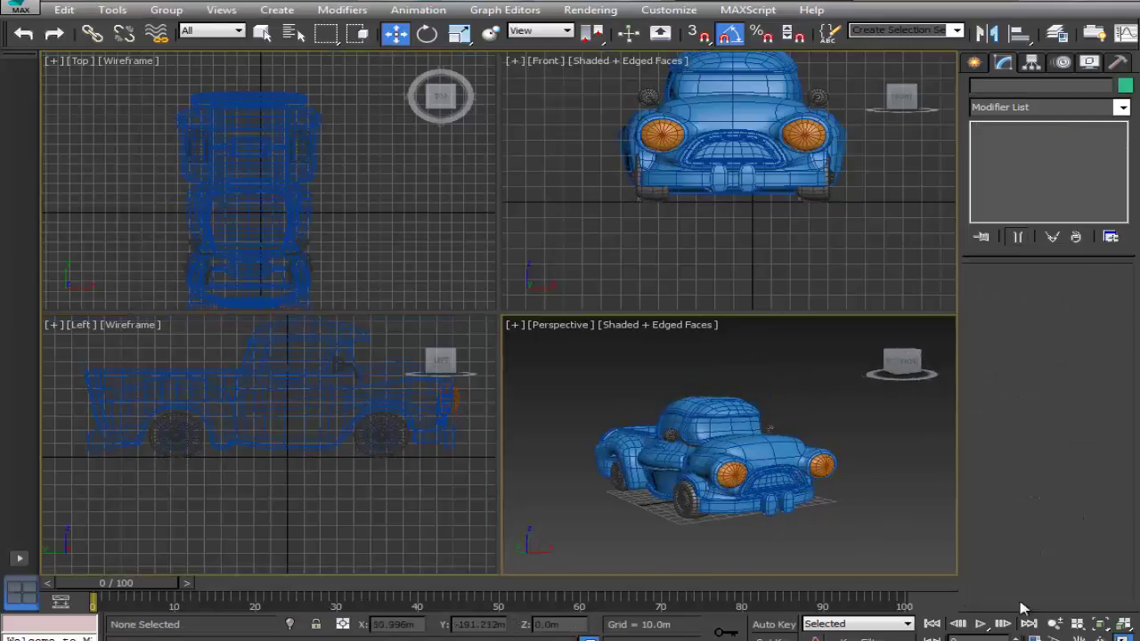
pyautogui.hotkey('alt', 'w')
pyautogui.moveTo(632, 433); pyautogui.dragTo(711, 472, button='middle')
pyautogui.click(265, 37)
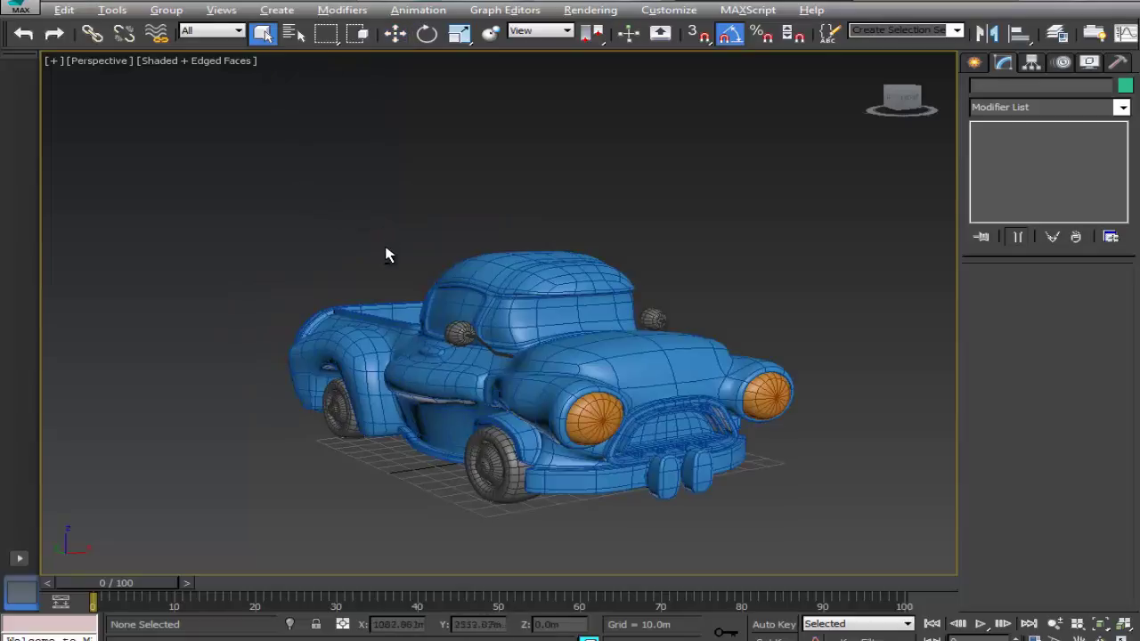
pyautogui.scroll(3, 483, 296)
pyautogui.keyDown('alt'); pyautogui.moveTo(496, 315); pyautogui.dragTo(512, 265, button='middle'); pyautogui.keyUp('alt')
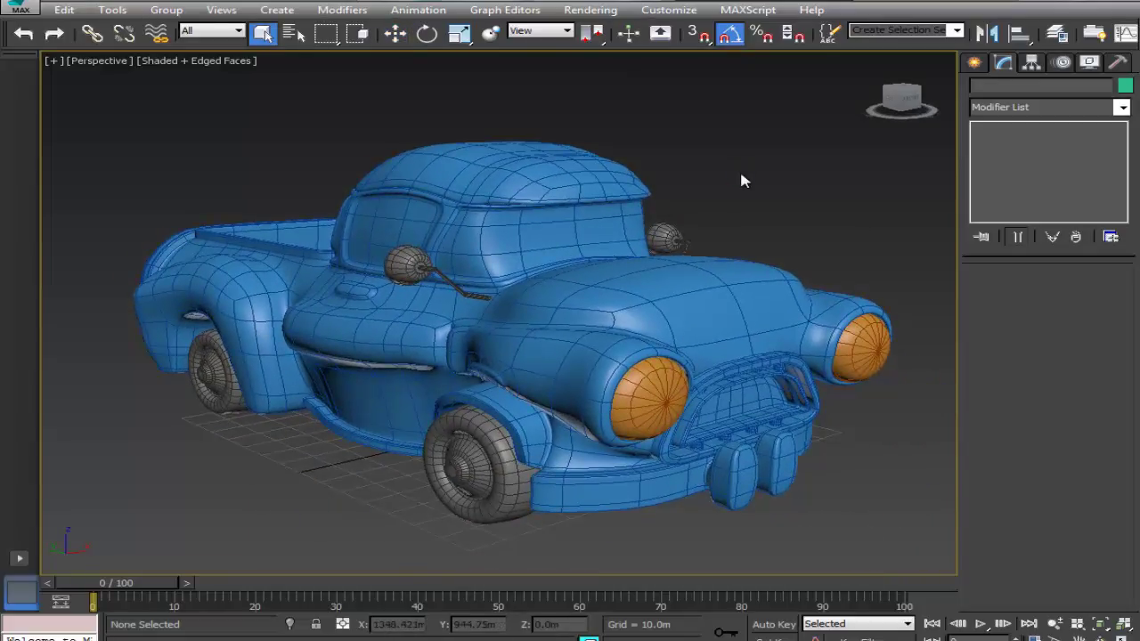
pyautogui.click(20, 9)
pyautogui.click(49, 179)
pyautogui.doubleClick(394, 173)
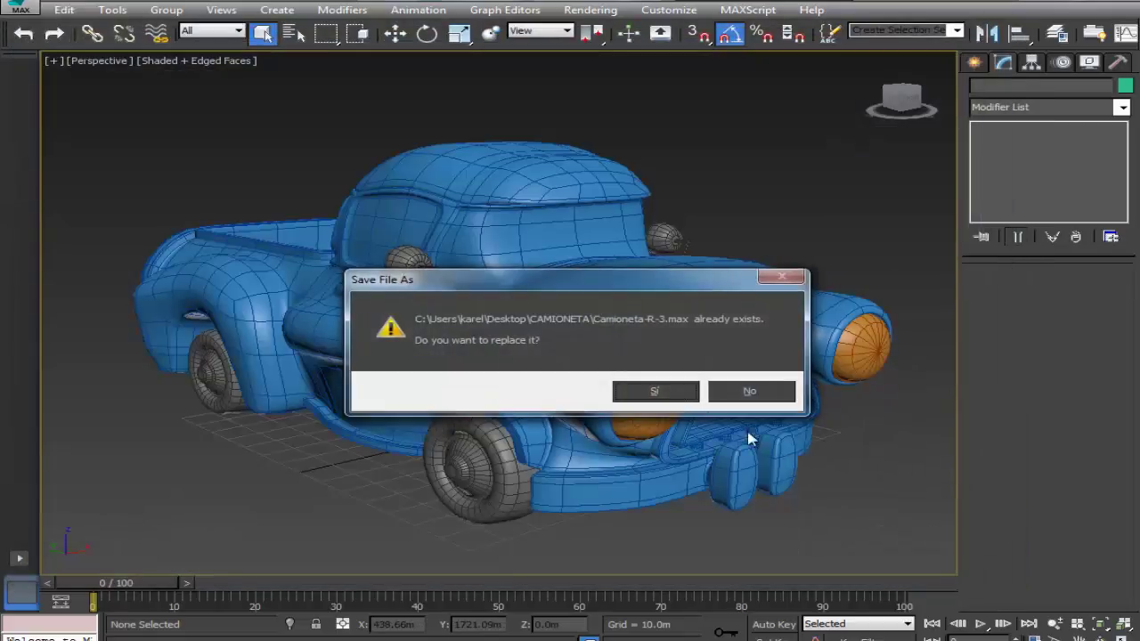
pyautogui.click(655, 392)
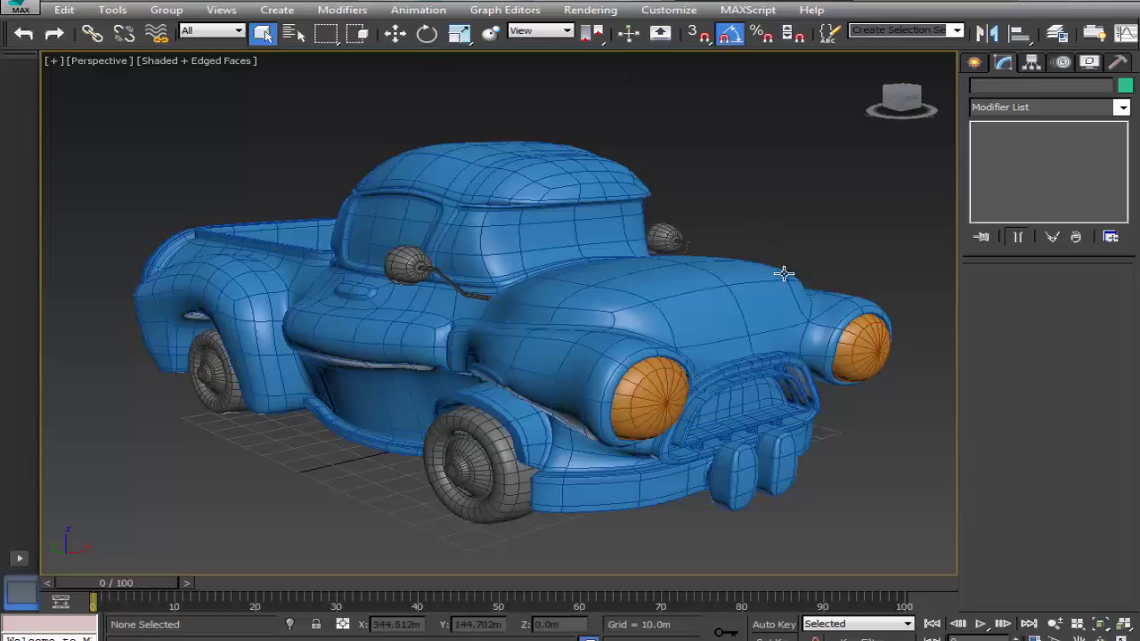
pyautogui.press('m')
pyautogui.moveTo(127, 117); pyautogui.dragTo(89, 120)
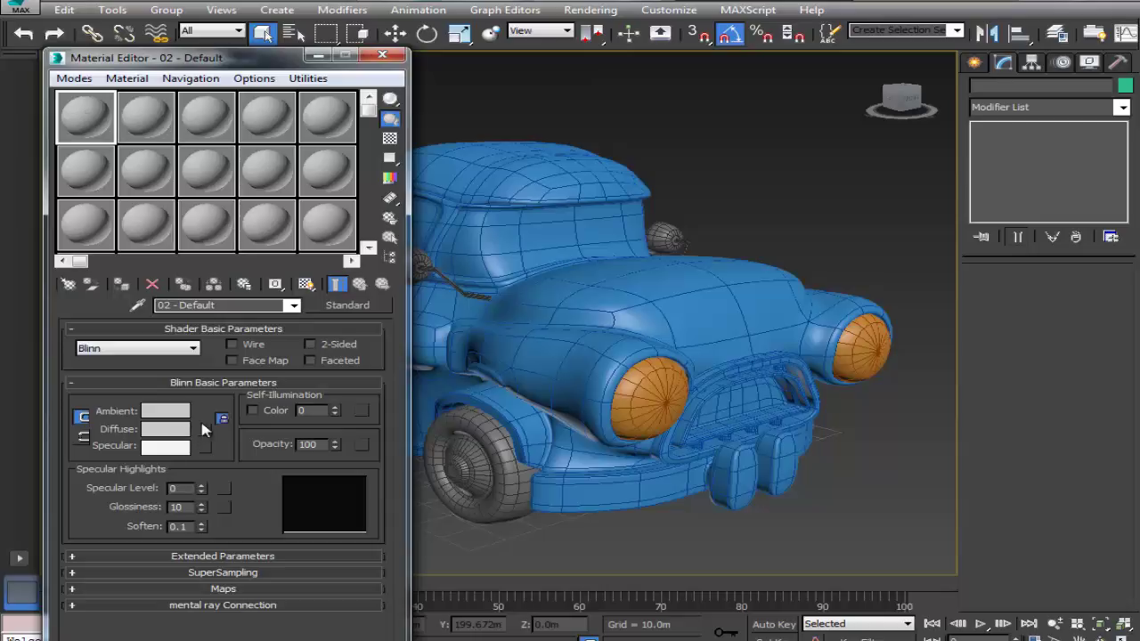
pyautogui.click(382, 55)
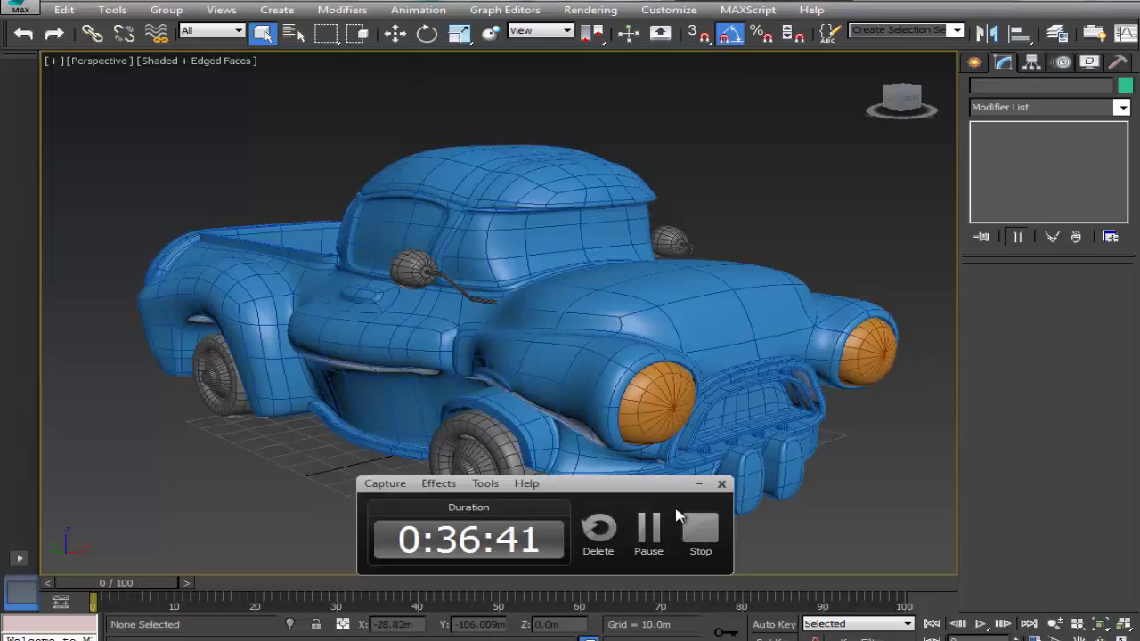
pyautogui.click(698, 485)
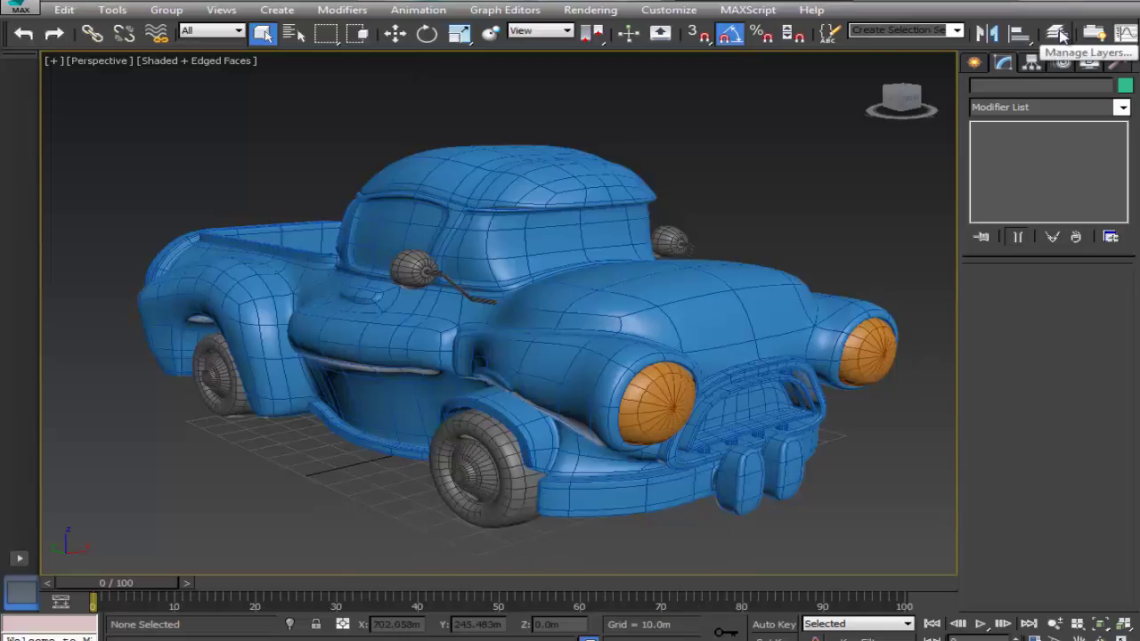
# Assign NVIDIA mental ray as the production renderer in the render setup
pyautogui.moveTo(894, 51); pyautogui.dragTo(722, 52)
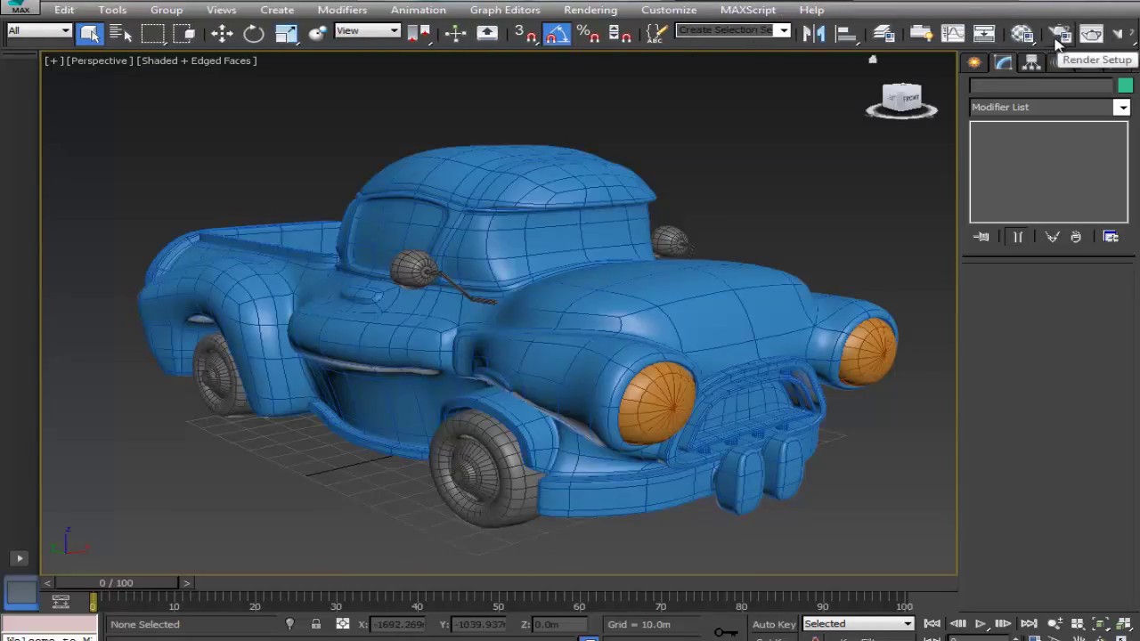
pyautogui.click(1060, 36)
pyautogui.scroll(-10, 303, 478)
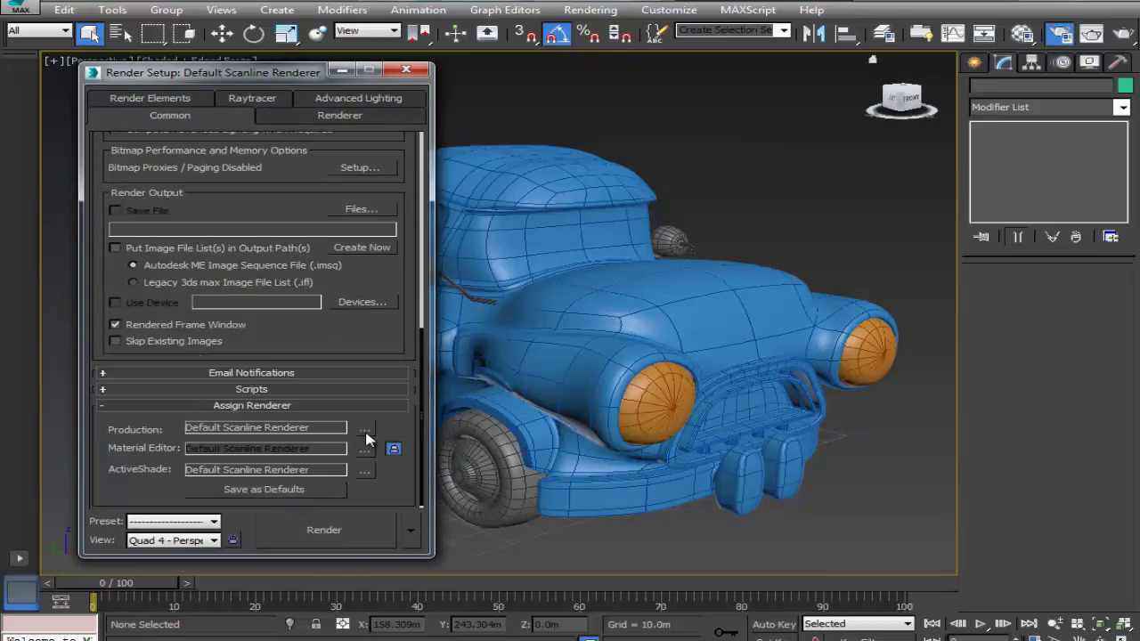
pyautogui.click(365, 429)
pyautogui.doubleClick(195, 221)
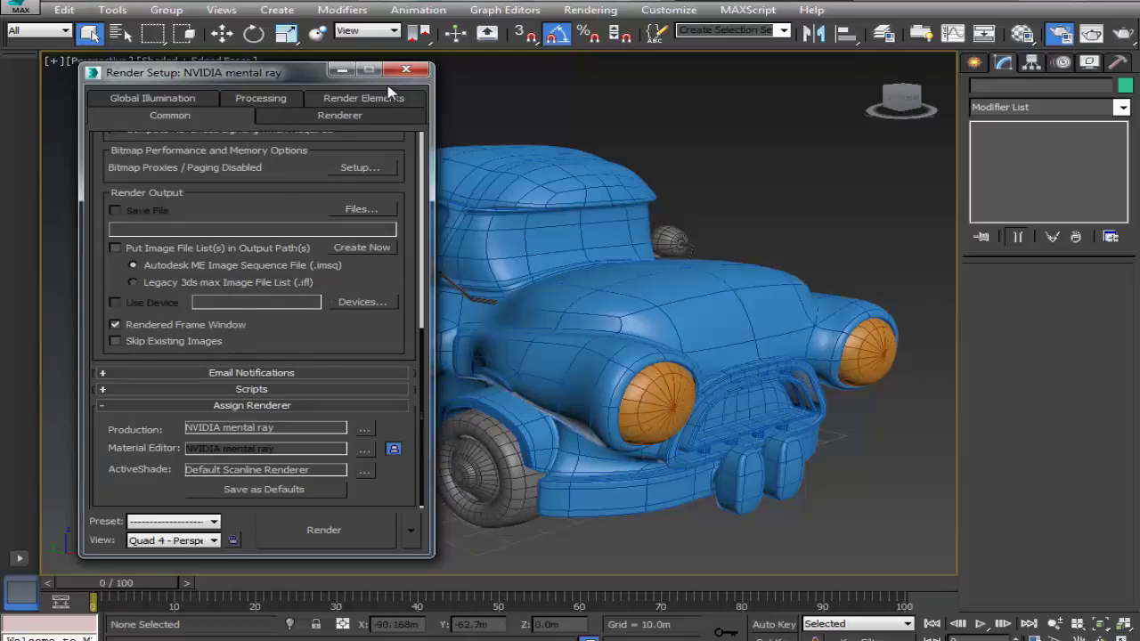
pyautogui.moveTo(407, 253); pyautogui.dragTo(400, 637)
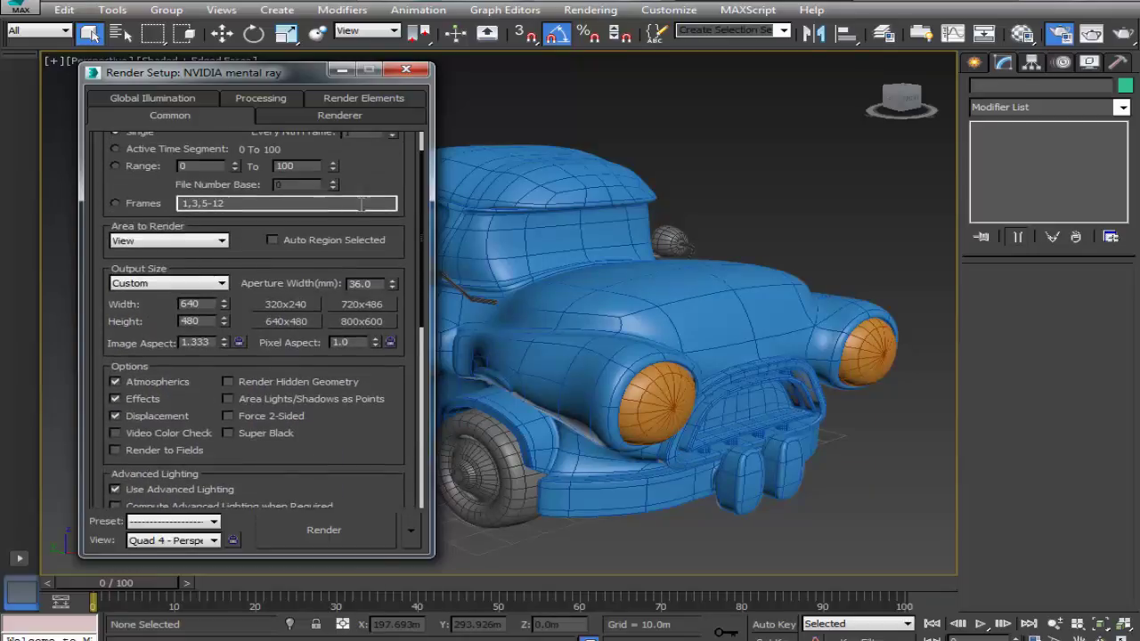
pyautogui.moveTo(396, 172); pyautogui.dragTo(386, 436)
pyautogui.click(406, 69)
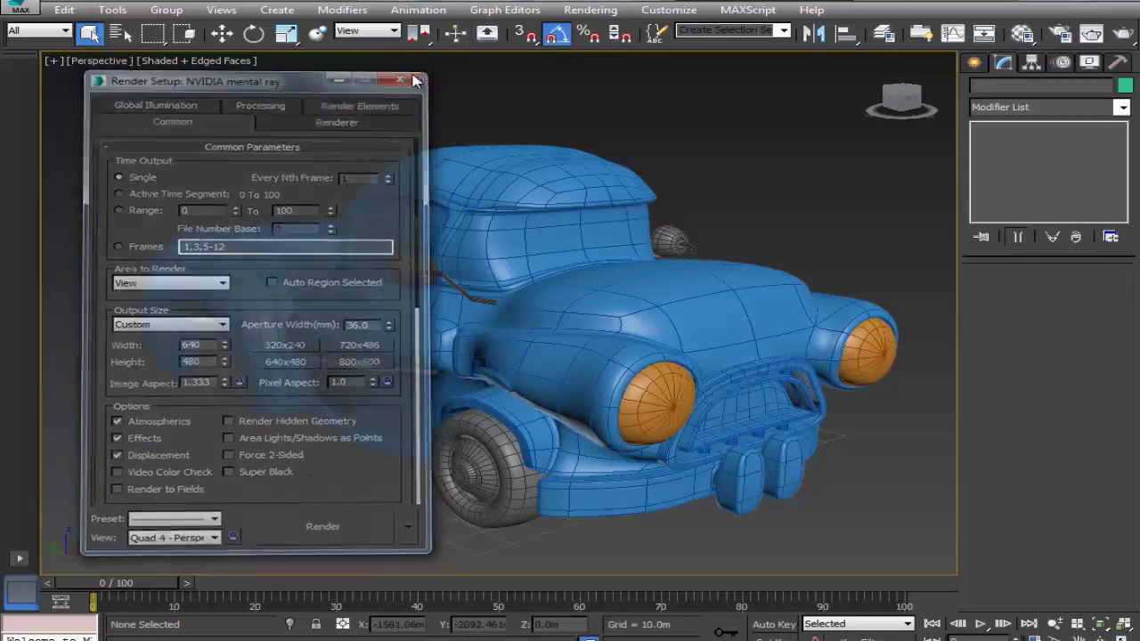
# Check the sample slots in the Material Editor, including the second default material
pyautogui.moveTo(500, 246); pyautogui.dragTo(486, 245, button='middle')
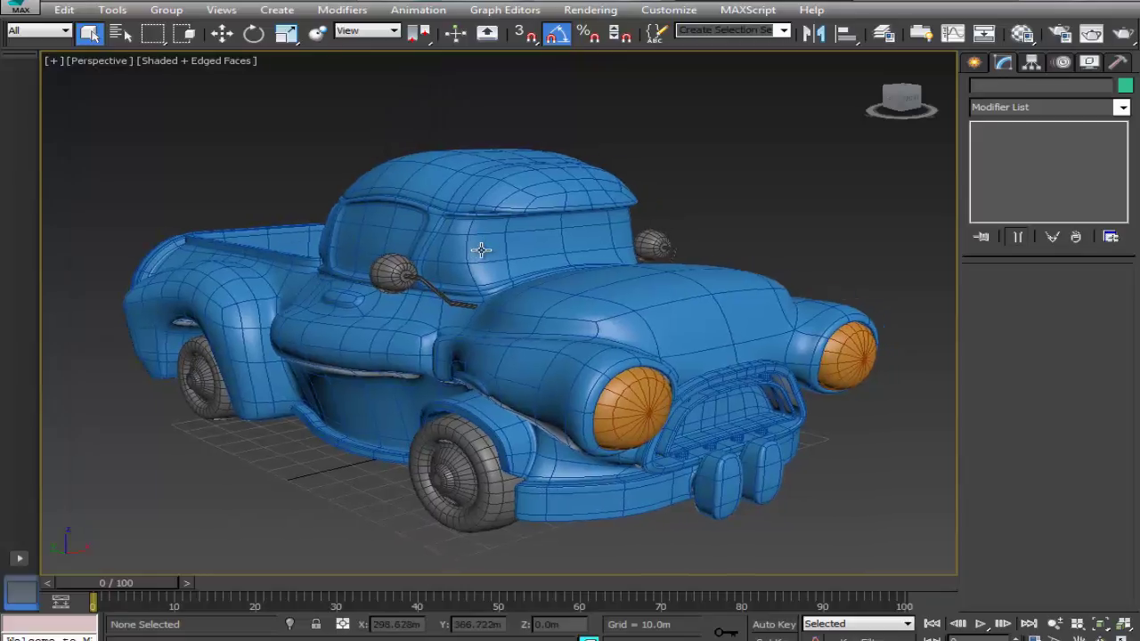
pyautogui.press('m')
pyautogui.click(145, 119)
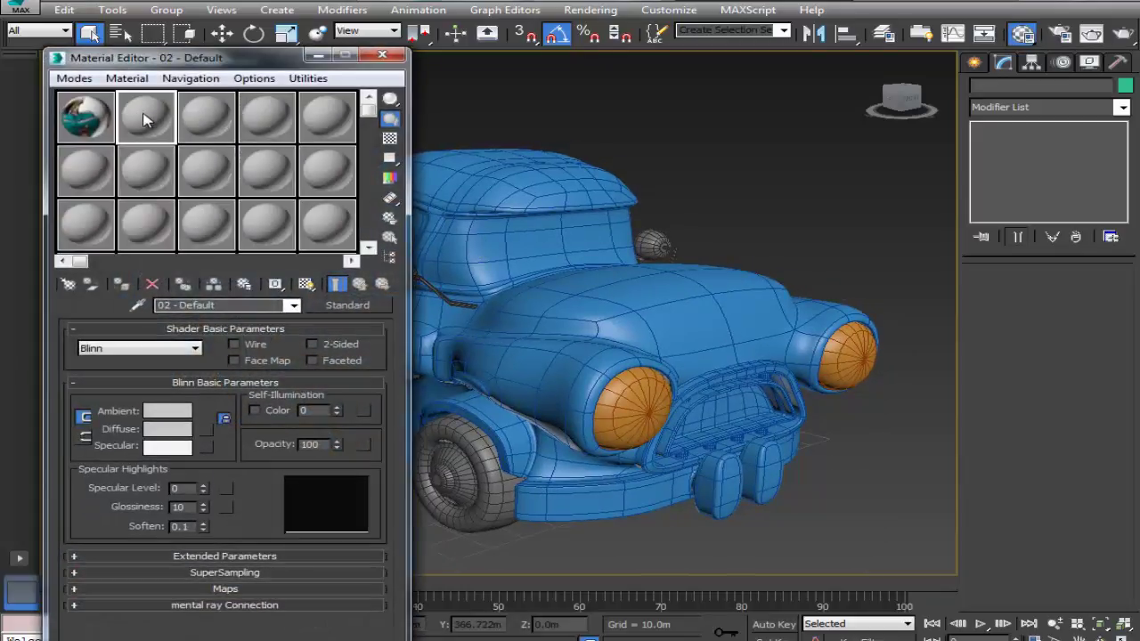
pyautogui.click(382, 55)
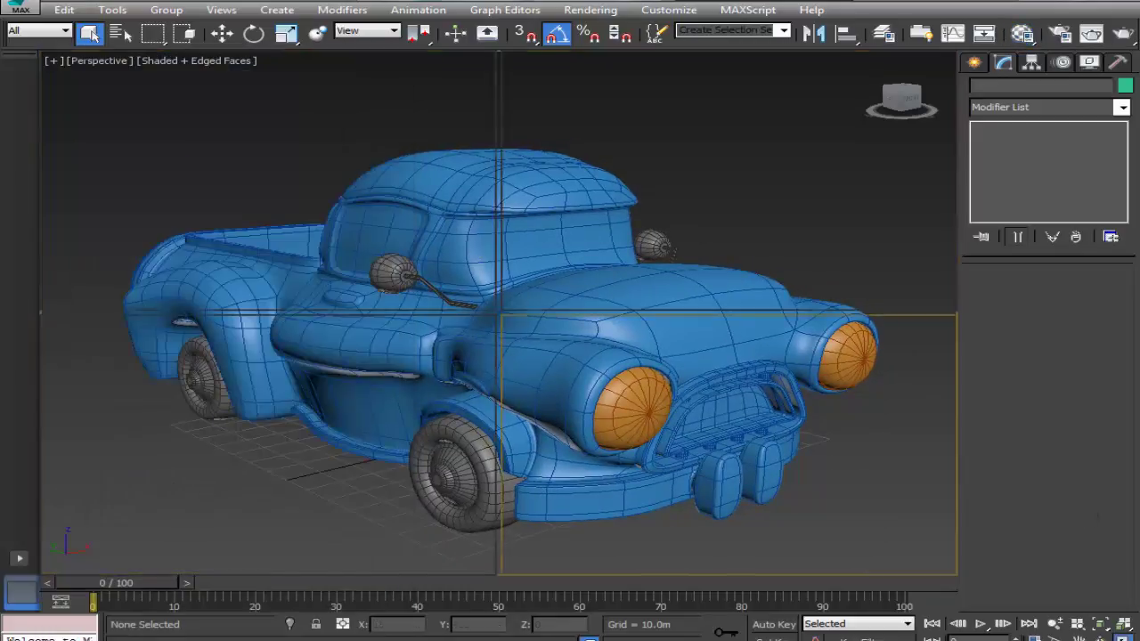
# Try setting the truck body's Z position to 0, and undo the change
pyautogui.click(1122, 637)
pyautogui.scroll(-4, 174, 238)
pyautogui.moveTo(245, 235); pyautogui.dragTo(364, 178, button='middle')
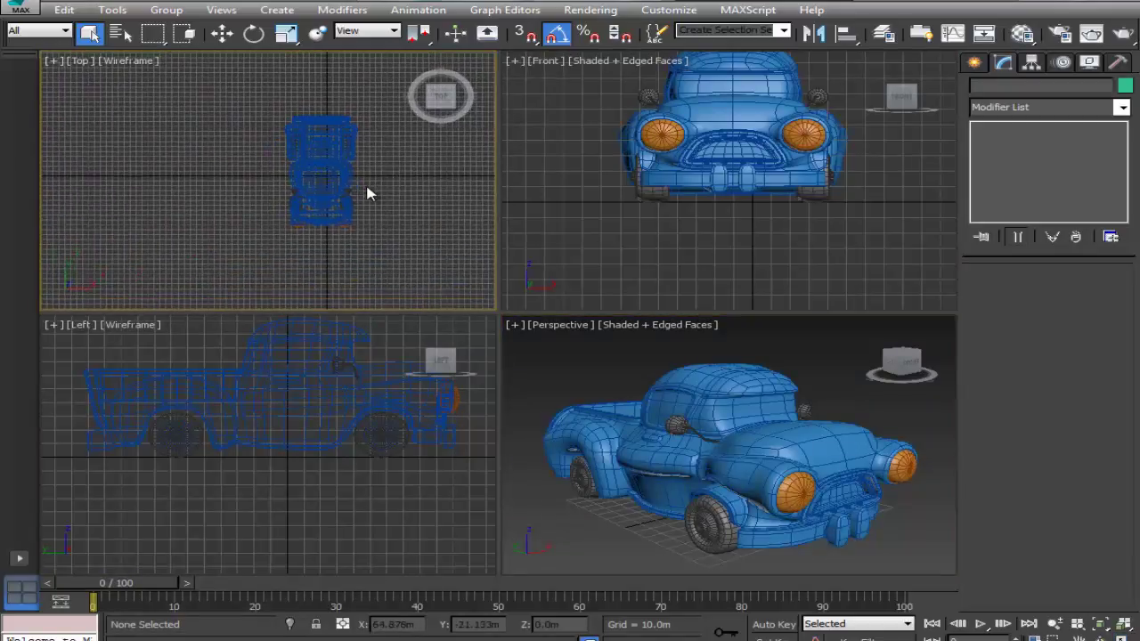
pyautogui.scroll(3, 356, 196)
pyautogui.click(258, 164)
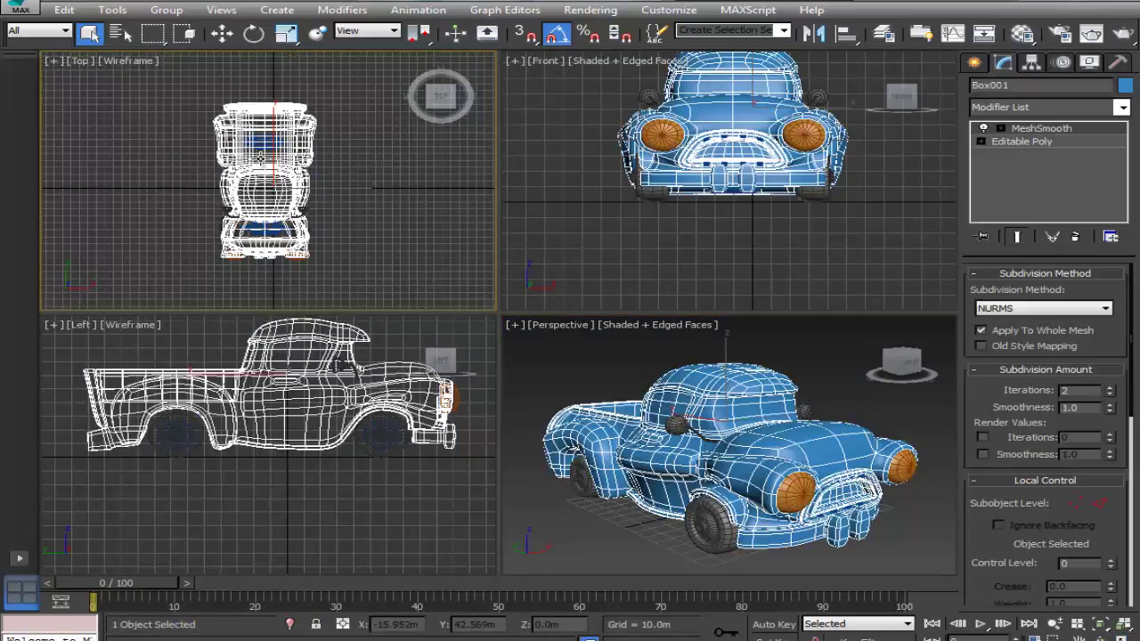
pyautogui.click(222, 33)
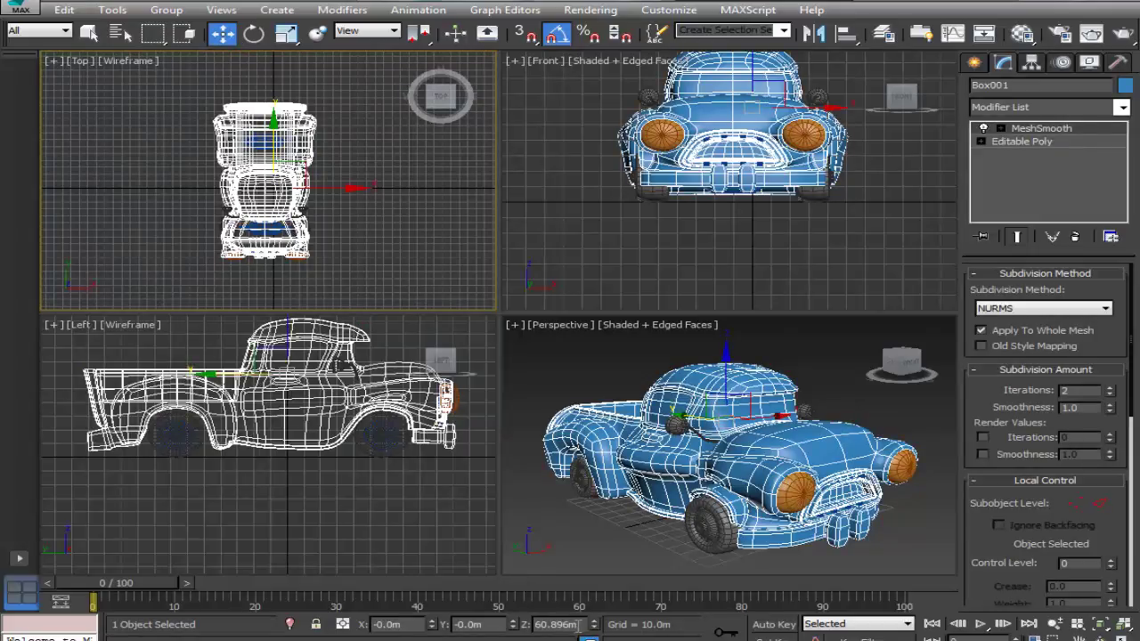
pyautogui.write('0')
pyautogui.press('Return')
pyautogui.click(614, 531)
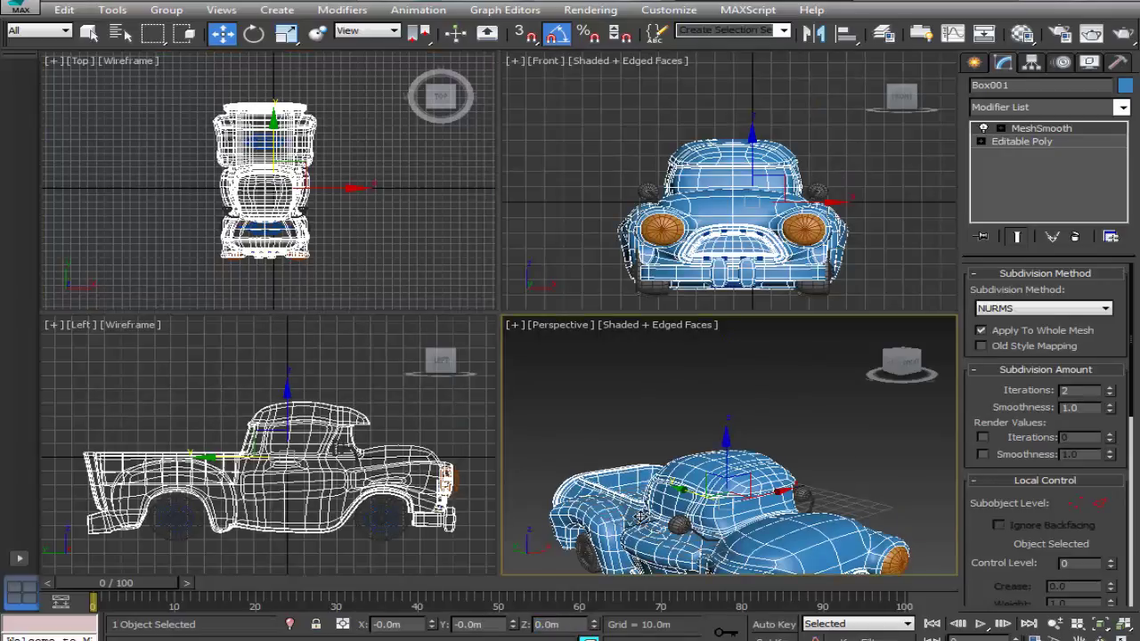
pyautogui.hotkey('ctrl', 'z')
# Try moving the truck body along the X axis in the Top view, and undo the move
pyautogui.scroll(3, 265, 185)
pyautogui.moveTo(264, 185); pyautogui.dragTo(269, 204, button='middle')
pyautogui.moveTo(342, 216); pyautogui.dragTo(360, 219)
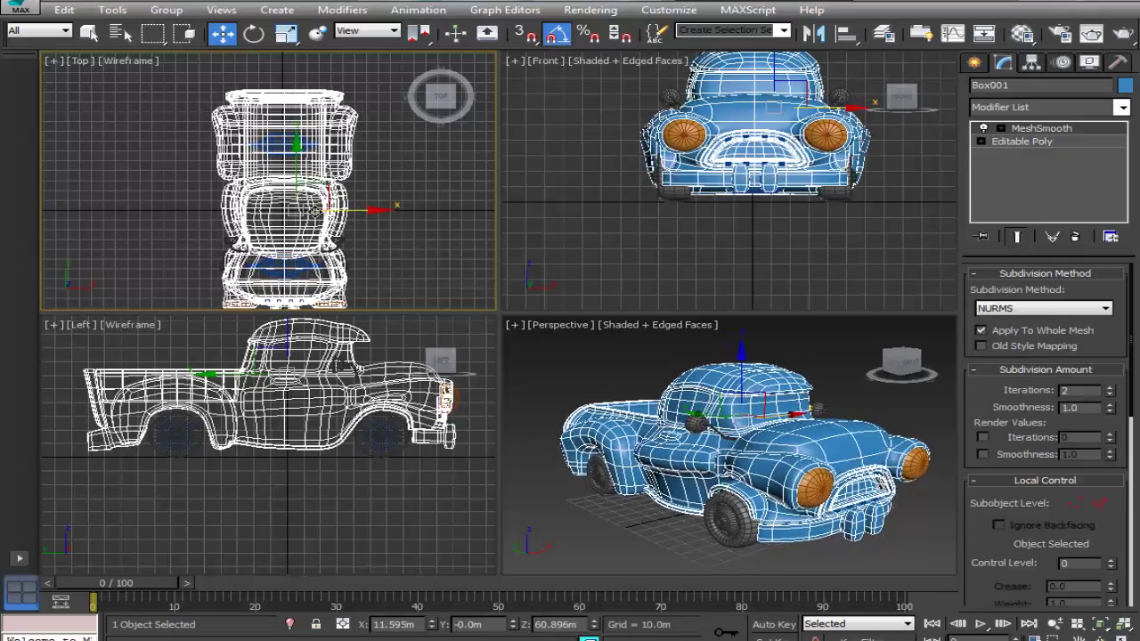
pyautogui.hotkey('ctrl', 'z')
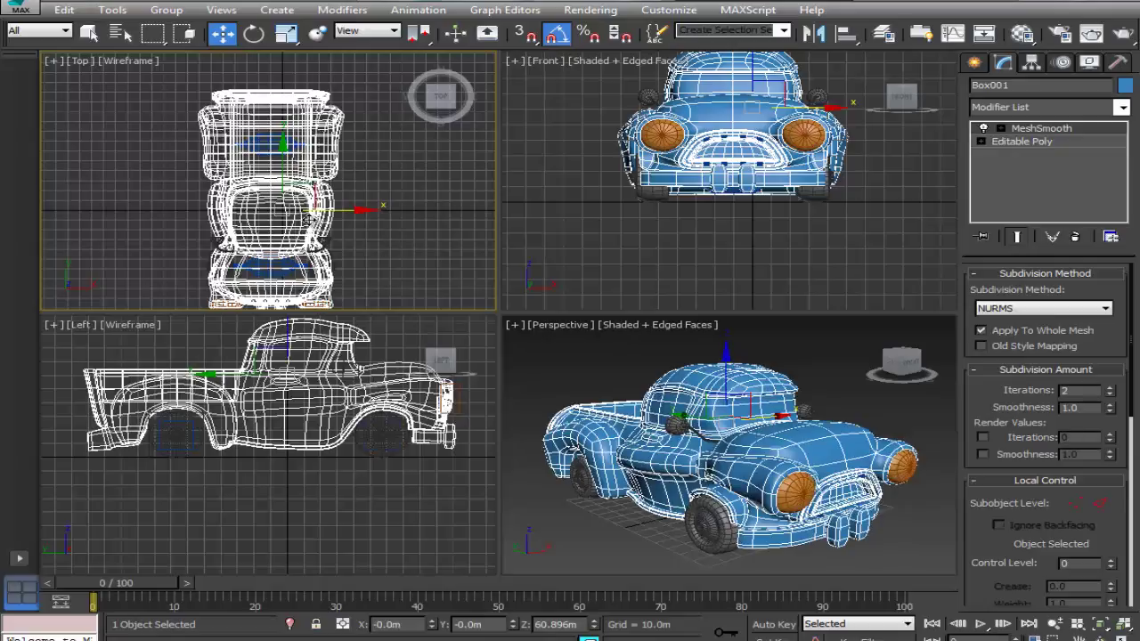
# Examine the truck's placement relative to the grid origin and ground line in the Top and Left views
pyautogui.scroll(5, 310, 217)
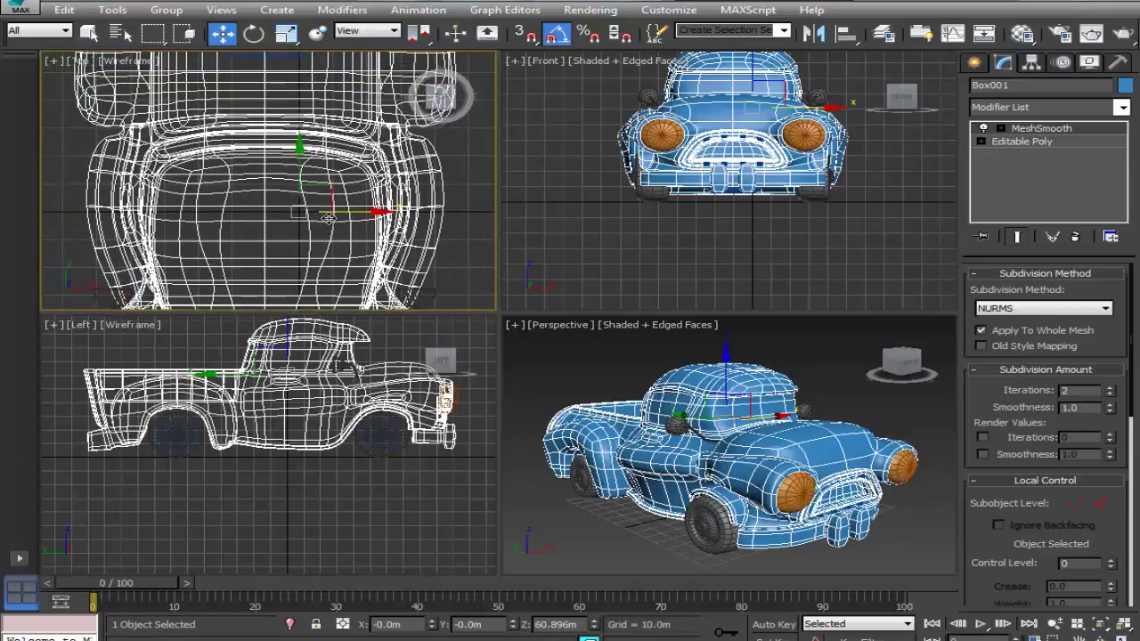
pyautogui.scroll(-4, 329, 217)
pyautogui.click(421, 254)
pyautogui.moveTo(401, 244); pyautogui.dragTo(297, 203, button='middle')
pyautogui.moveTo(336, 442); pyautogui.dragTo(331, 477, button='middle')
pyautogui.moveTo(200, 203); pyautogui.dragTo(231, 235, button='middle')
pyautogui.click(237, 183)
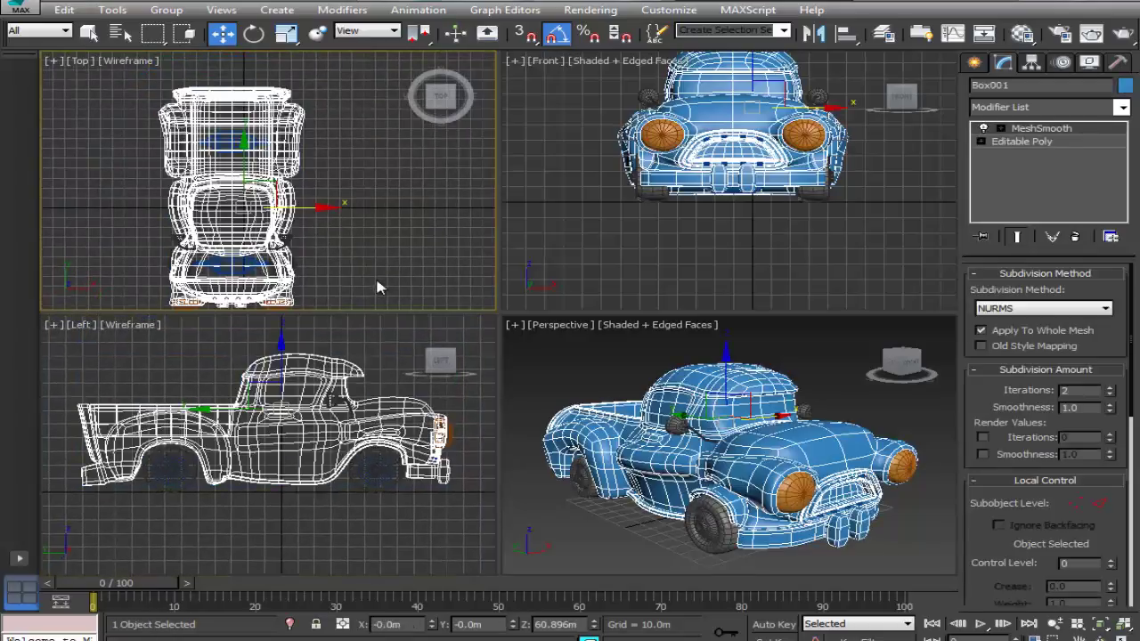
pyautogui.click(572, 392)
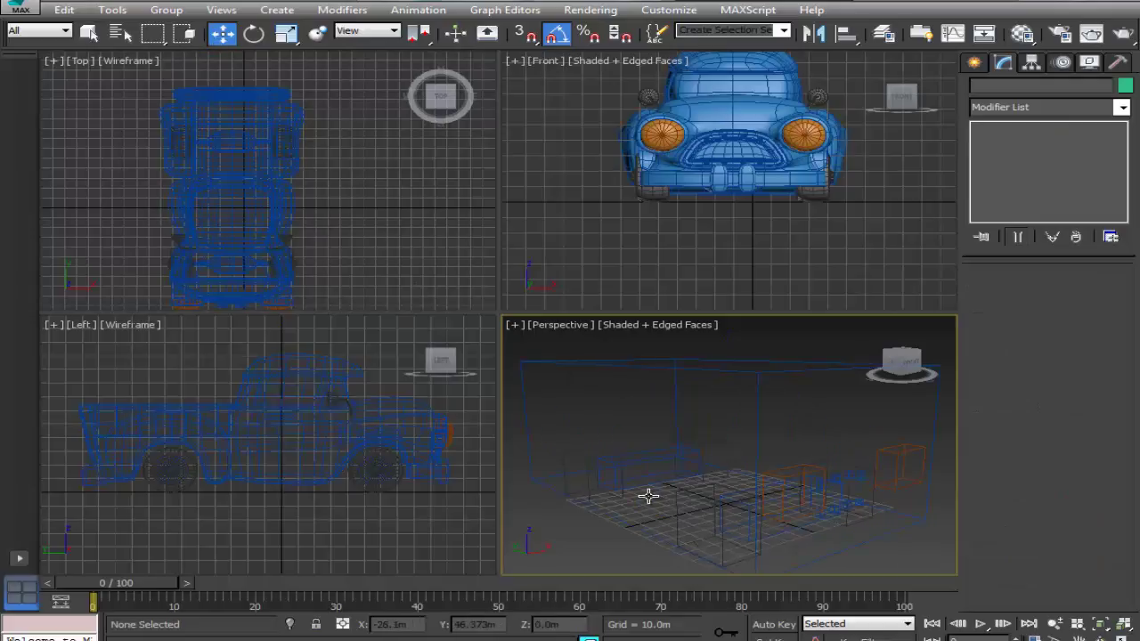
# Create a Daylight system over the truck in the Top view, accepting mr Photographic Exposure Control at EV = 15
pyautogui.click(966, 61)
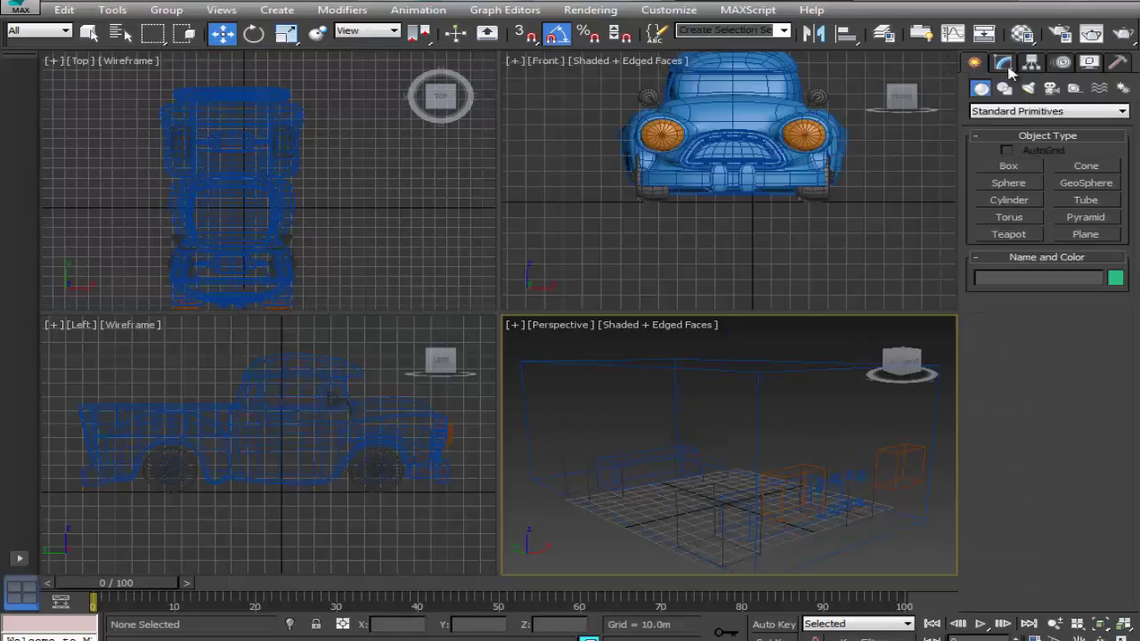
pyautogui.click(1122, 91)
pyautogui.click(1009, 201)
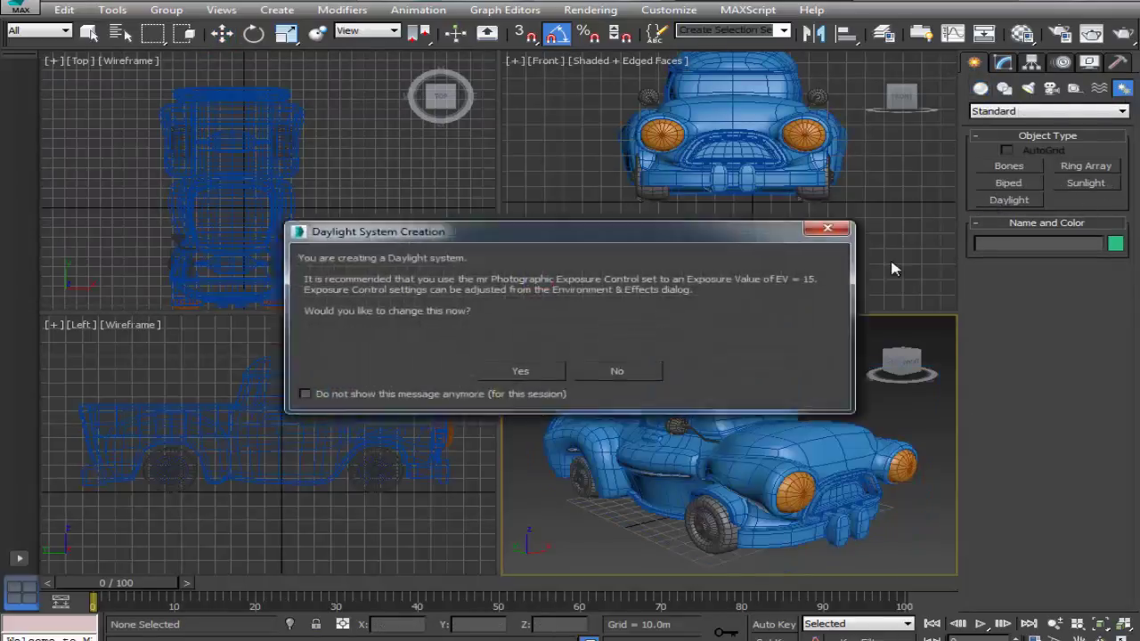
pyautogui.click(519, 374)
pyautogui.scroll(-3, 295, 167)
pyautogui.moveTo(294, 176); pyautogui.dragTo(314, 192)
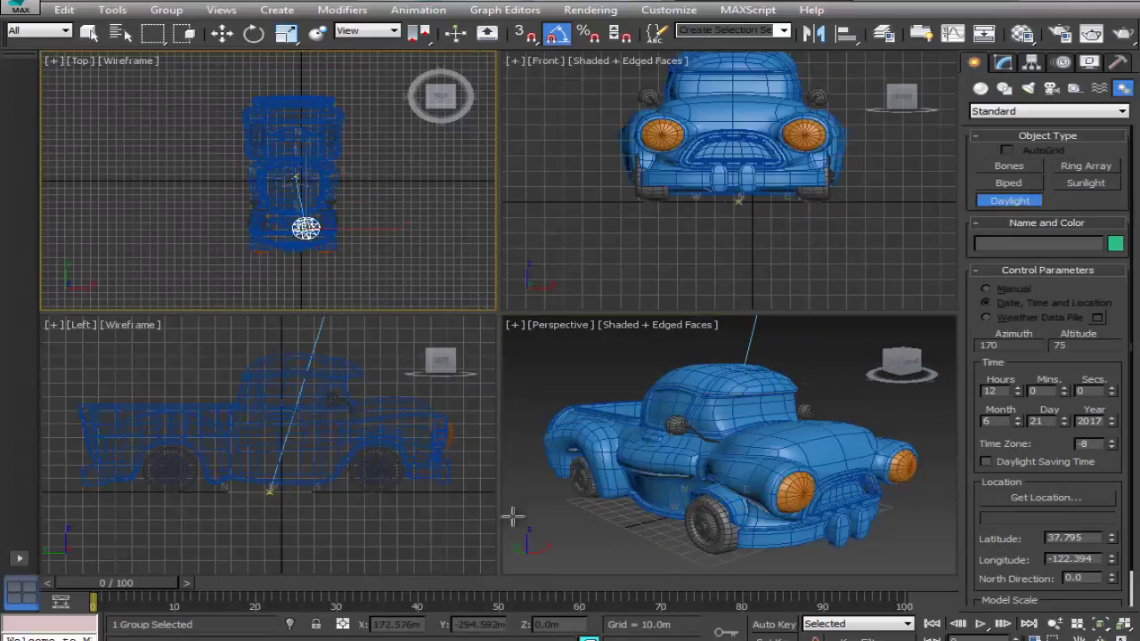
pyautogui.click(637, 566)
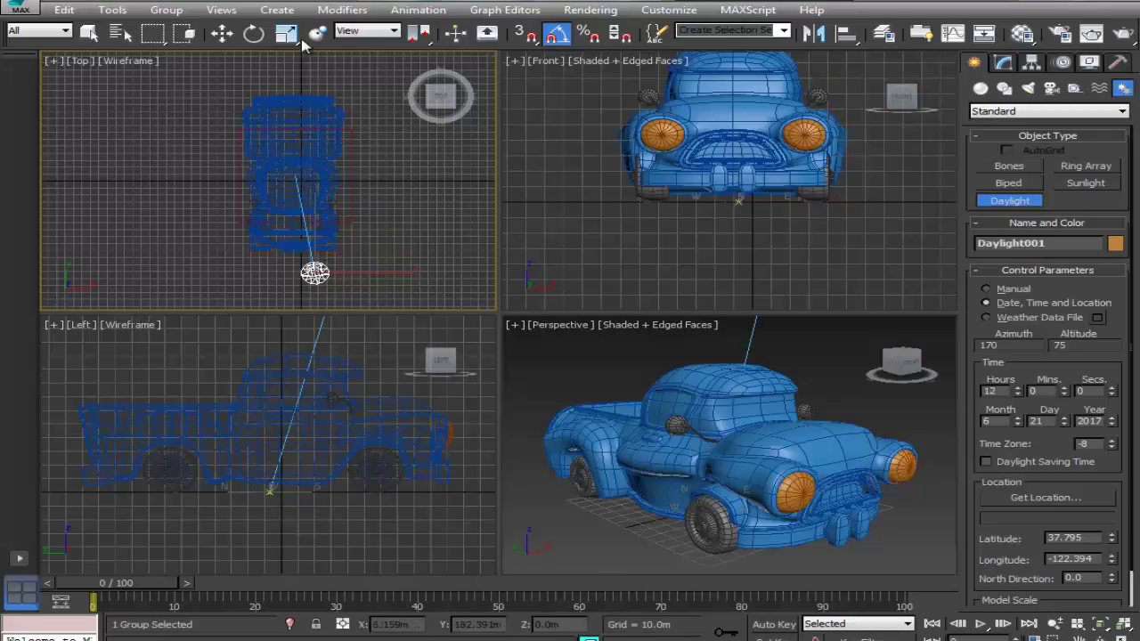
# Set the Daylight system's sunlight to mr Sun and its skylight to mr Sky
pyautogui.click(89, 33)
pyautogui.click(1003, 62)
pyautogui.click(1112, 309)
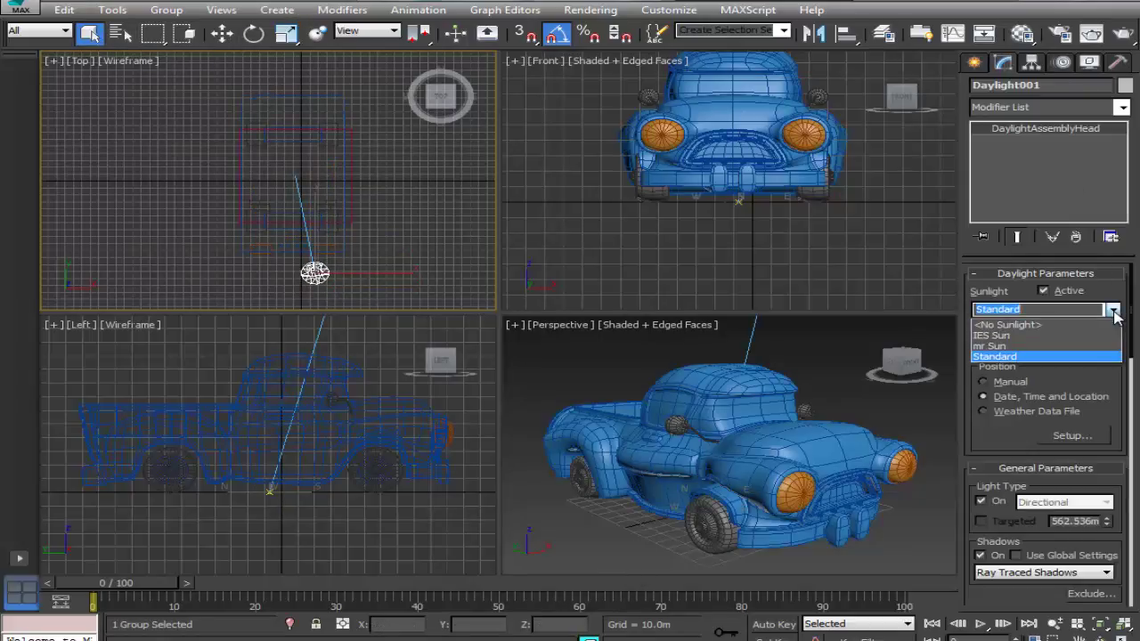
pyautogui.click(1022, 346)
pyautogui.click(1112, 347)
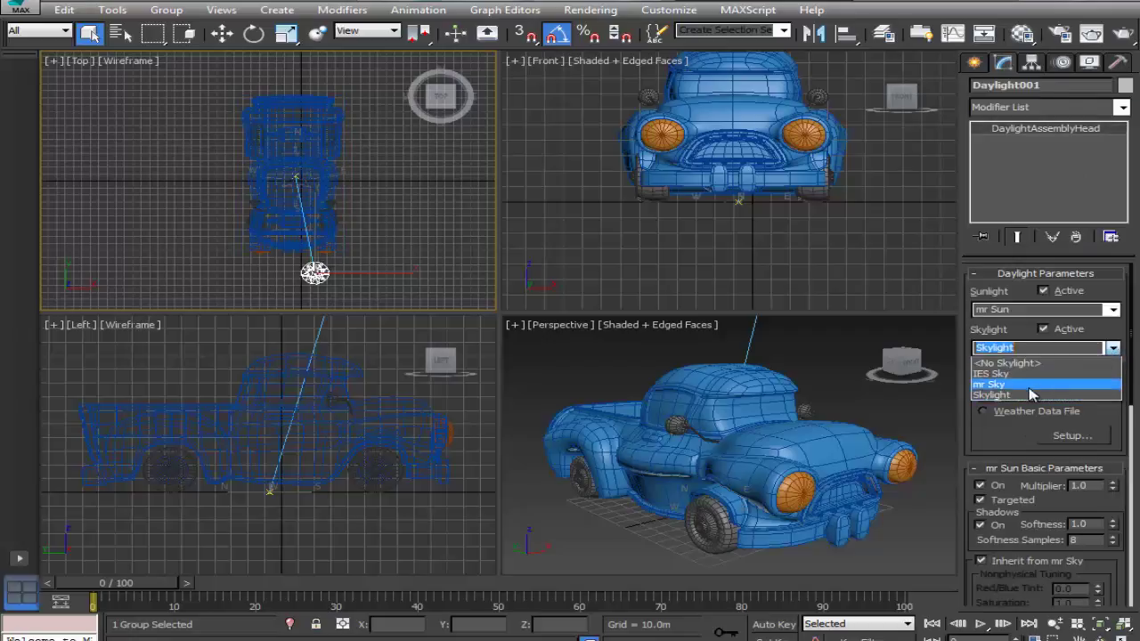
pyautogui.click(1033, 384)
# Advance the daylight's hour to 13 and switch the Perspective view to Realistic shading
pyautogui.click(663, 405)
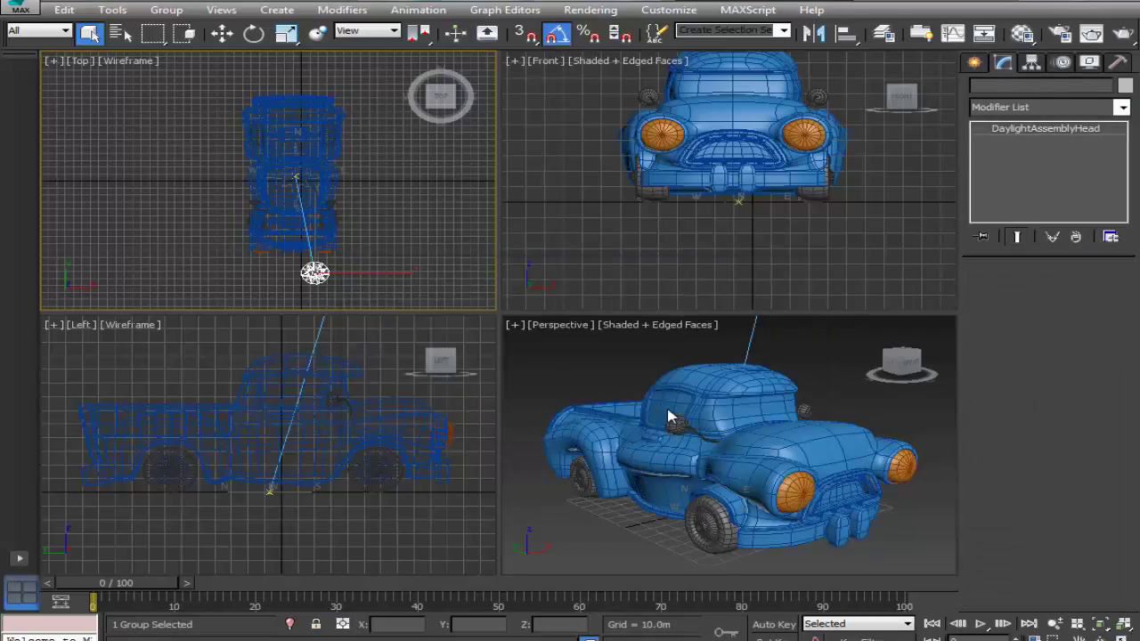
pyautogui.click(1053, 441)
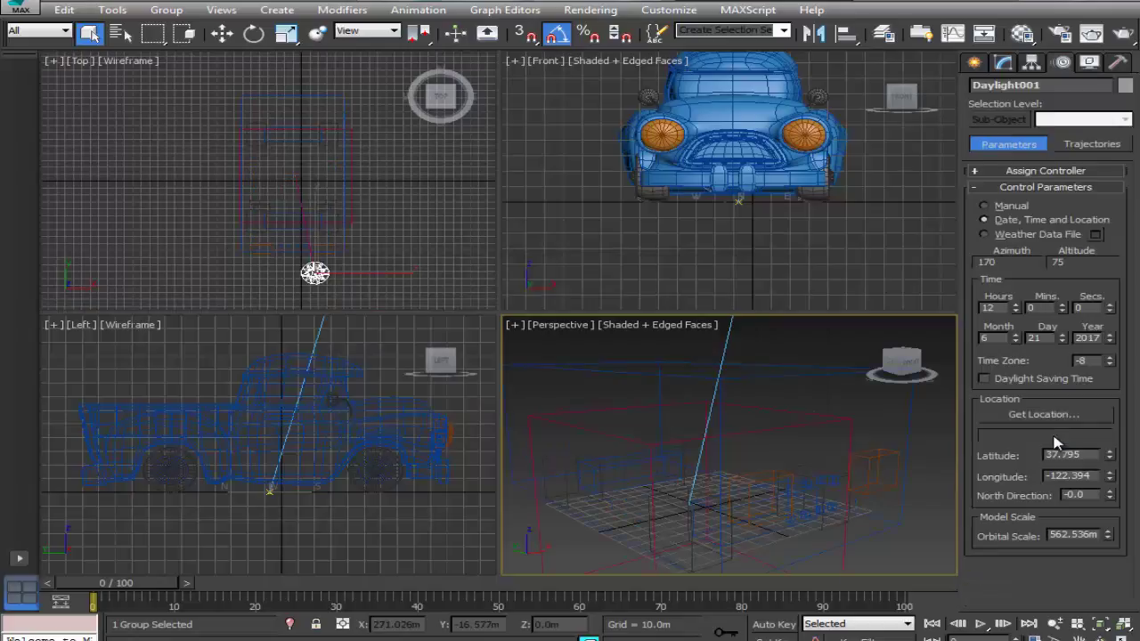
pyautogui.click(1016, 305)
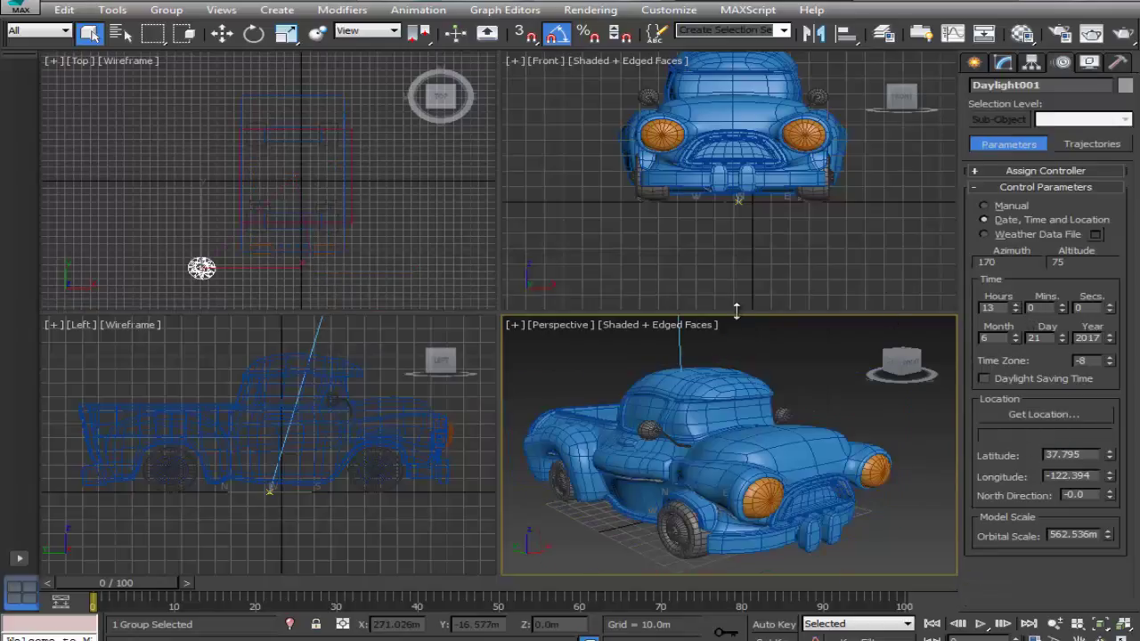
pyautogui.click(678, 326)
pyautogui.click(721, 342)
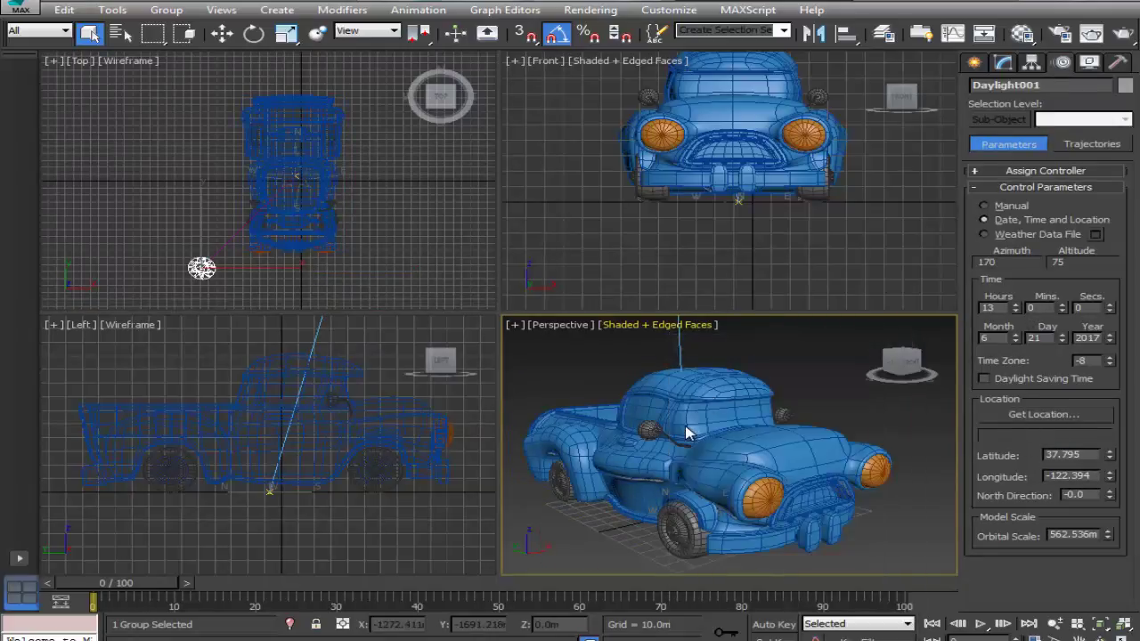
# Test the sun's position at hours down to 10, and set the daylight's hour to 14
pyautogui.click(1016, 305)
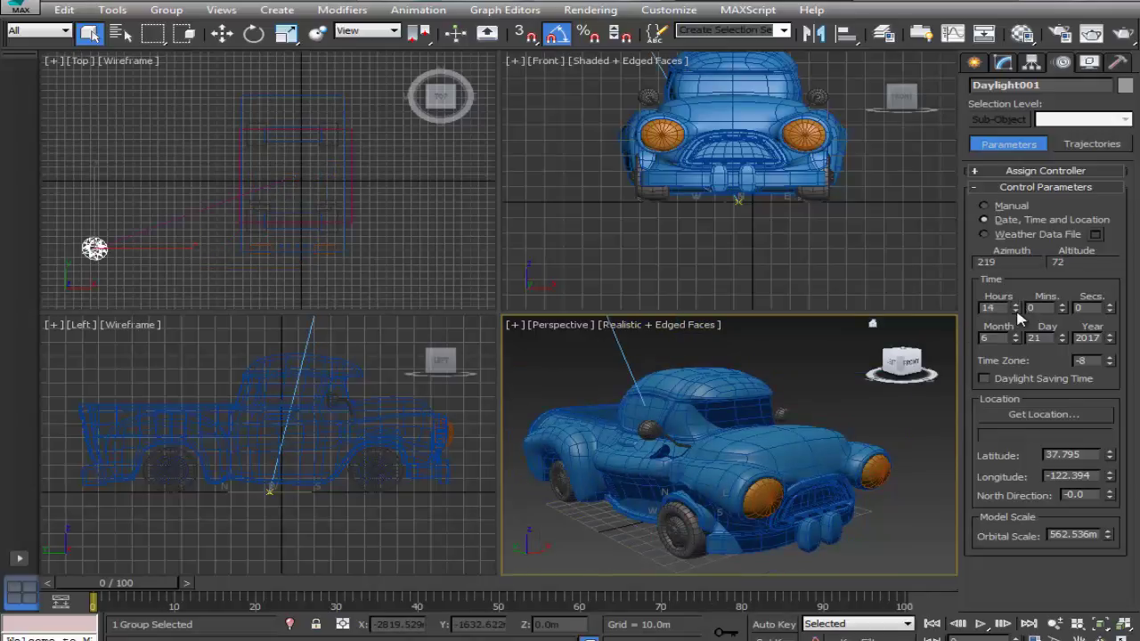
pyautogui.click(1015, 311)
pyautogui.click(1016, 311)
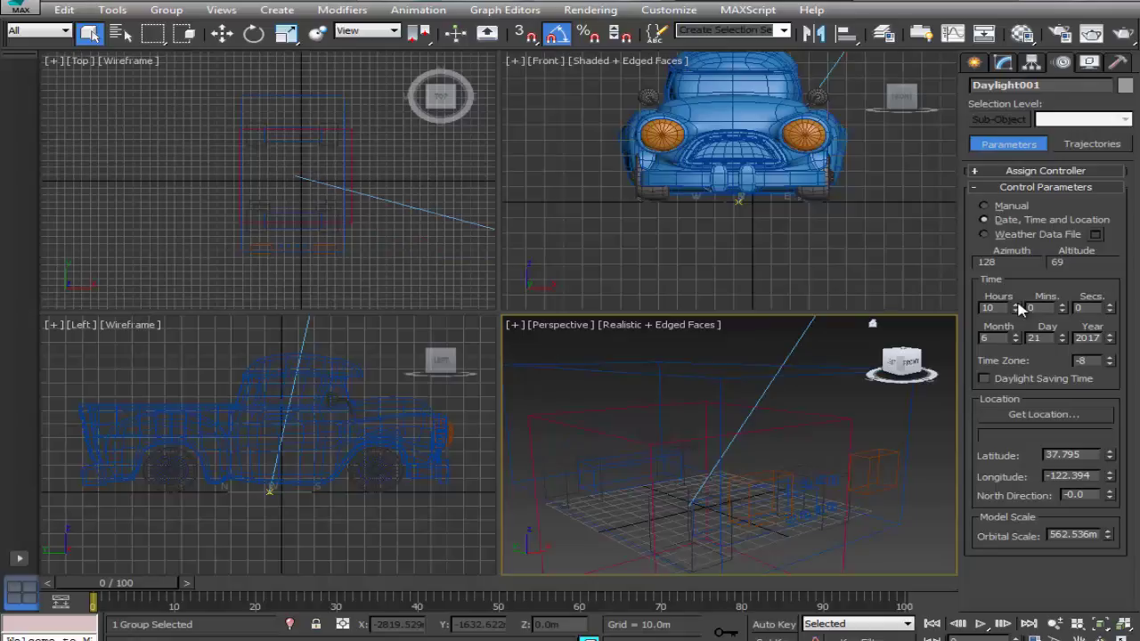
pyautogui.click(1016, 304)
pyautogui.click(1016, 304)
pyautogui.click(1016, 304)
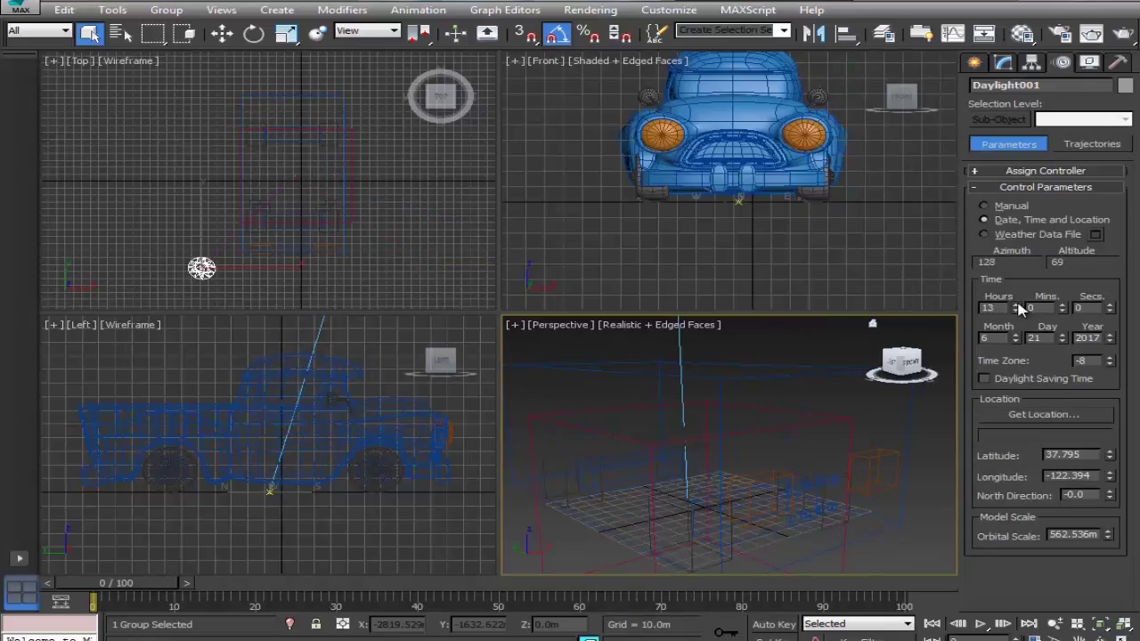
pyautogui.click(1016, 303)
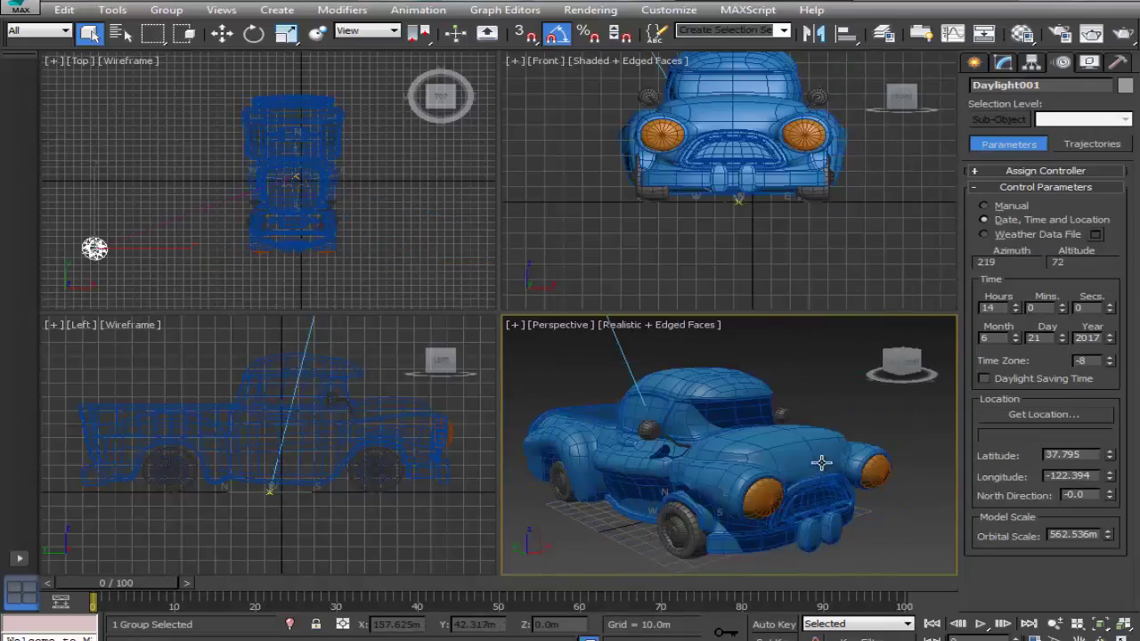
pyautogui.moveTo(786, 490); pyautogui.dragTo(785, 474, button='middle')
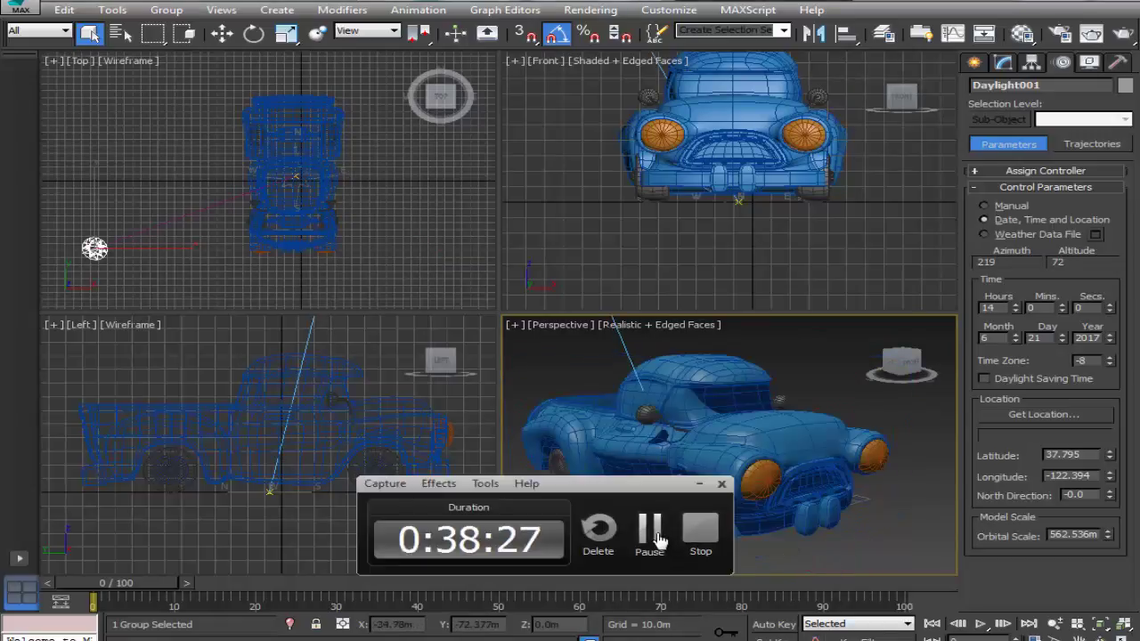
pyautogui.click(656, 540)
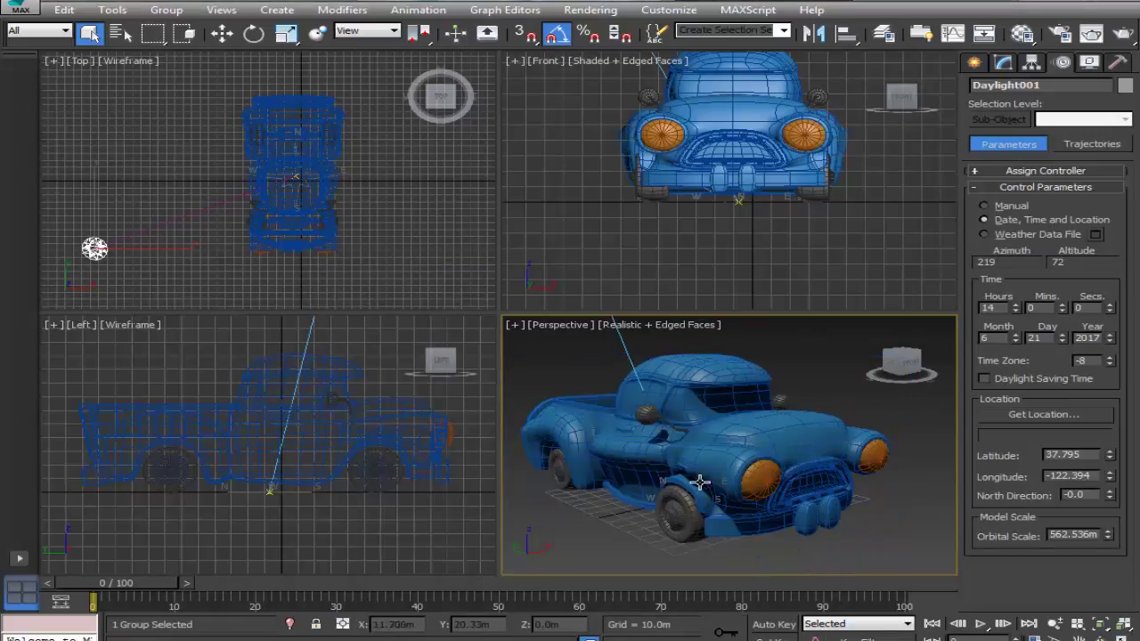
pyautogui.moveTo(700, 482)
pyautogui.keyDown('alt'); pyautogui.mouseDown(button='middle')
pyautogui.moveTo(686, 475)
pyautogui.moveTo(684, 488)
pyautogui.mouseUp(button='middle'); pyautogui.keyUp('alt')
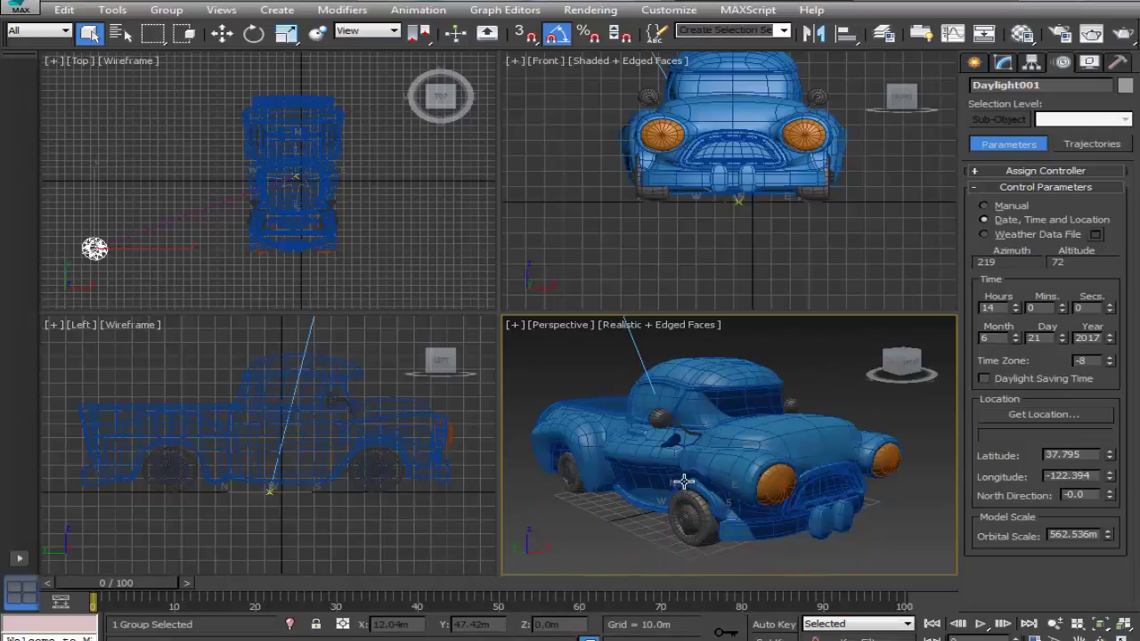
# Change the 02 - Default material from the Standard type to Raytrace
pyautogui.press('m')
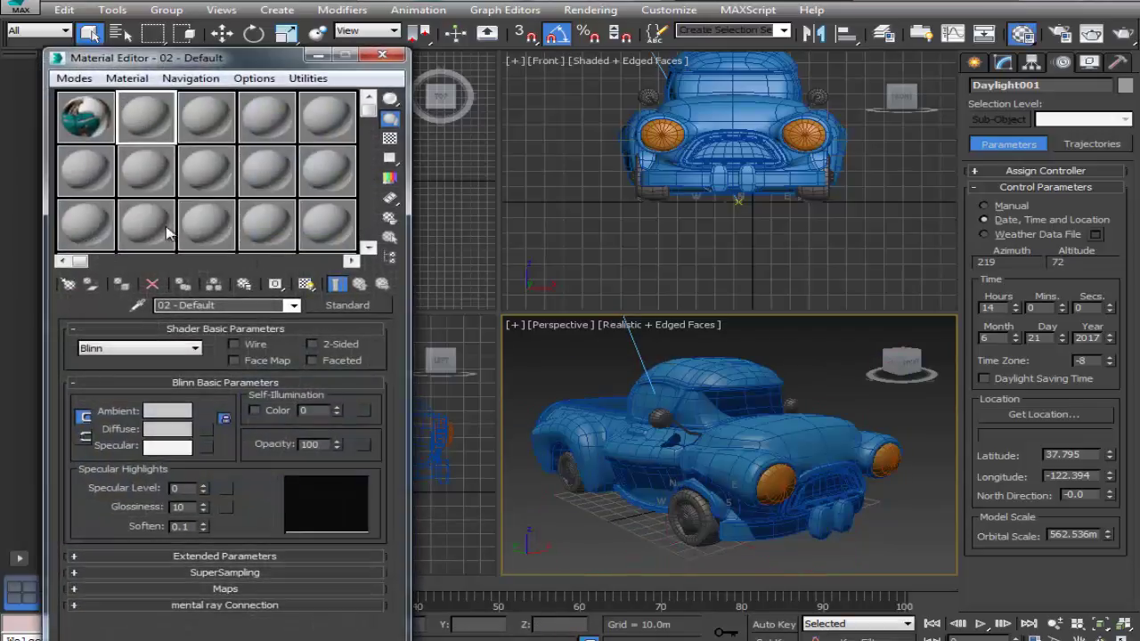
pyautogui.click(345, 308)
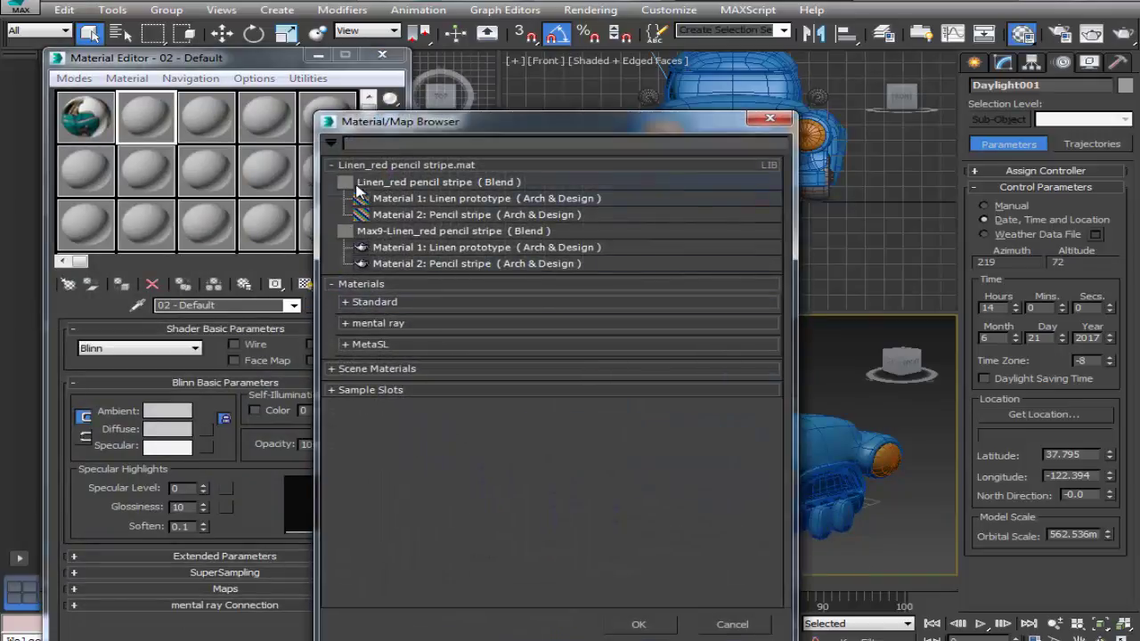
pyautogui.click(335, 165)
pyautogui.click(345, 206)
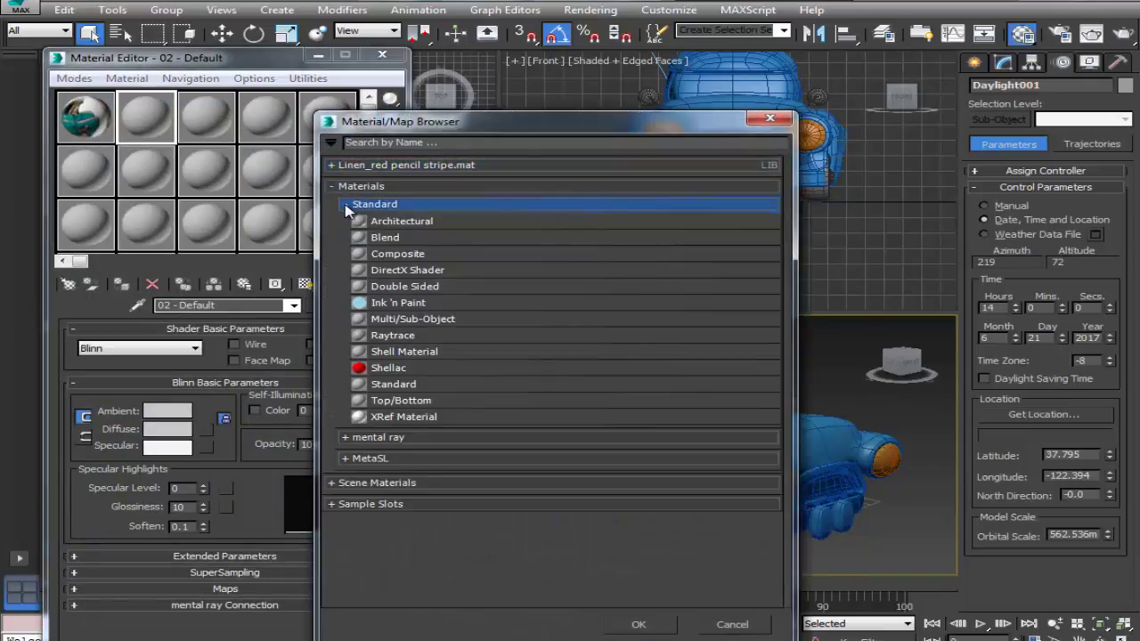
pyautogui.click(345, 205)
pyautogui.click(347, 225)
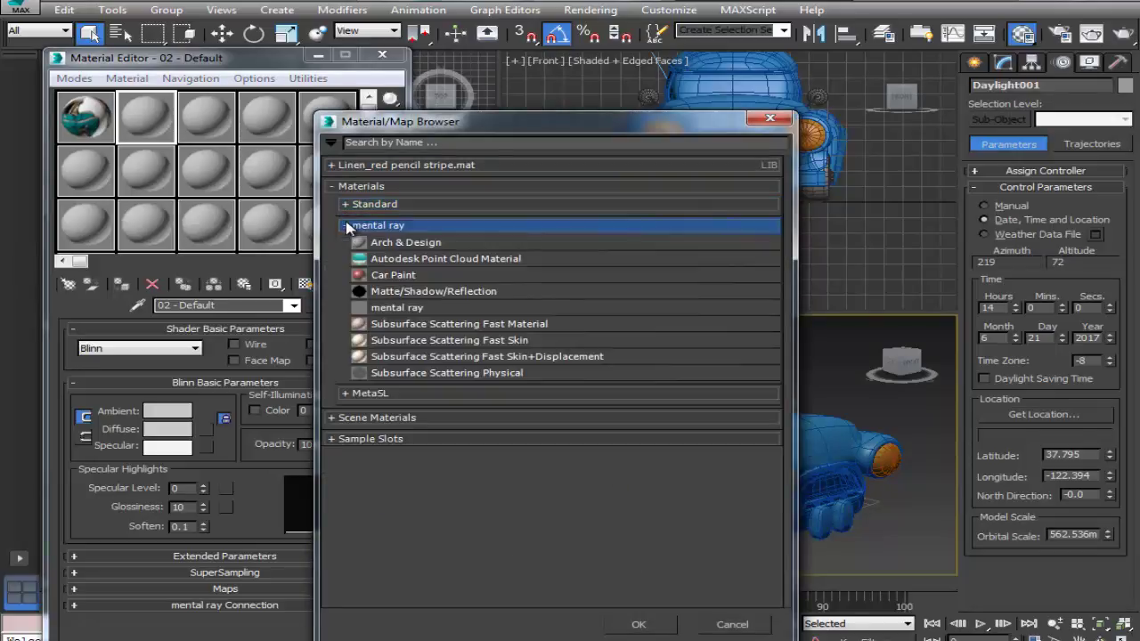
pyautogui.click(389, 243)
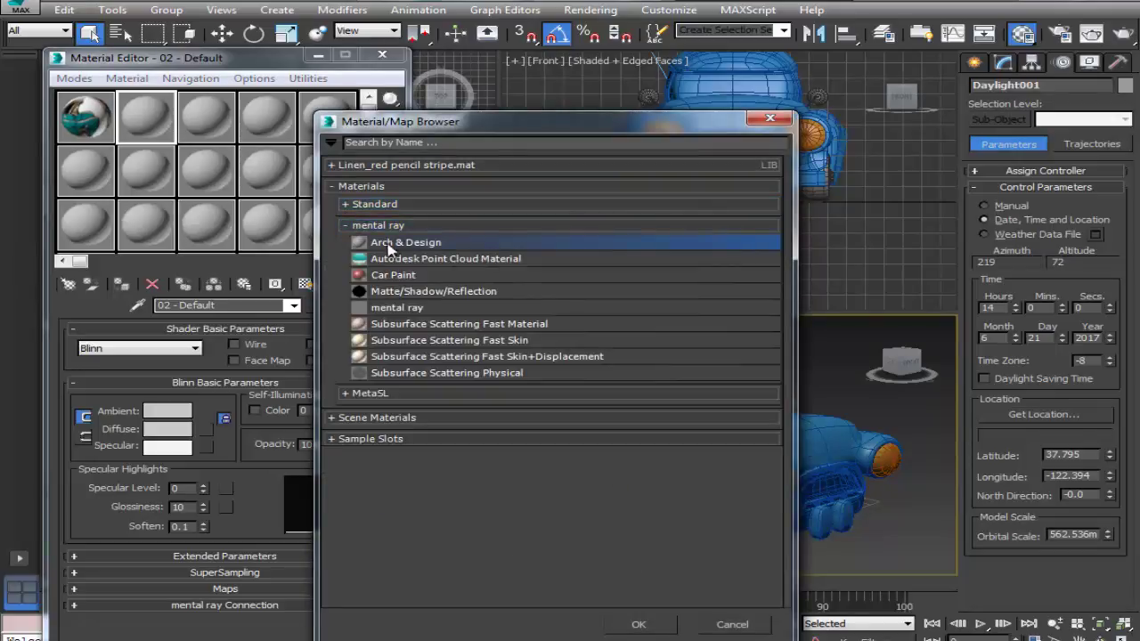
pyautogui.click(345, 225)
pyautogui.click(346, 204)
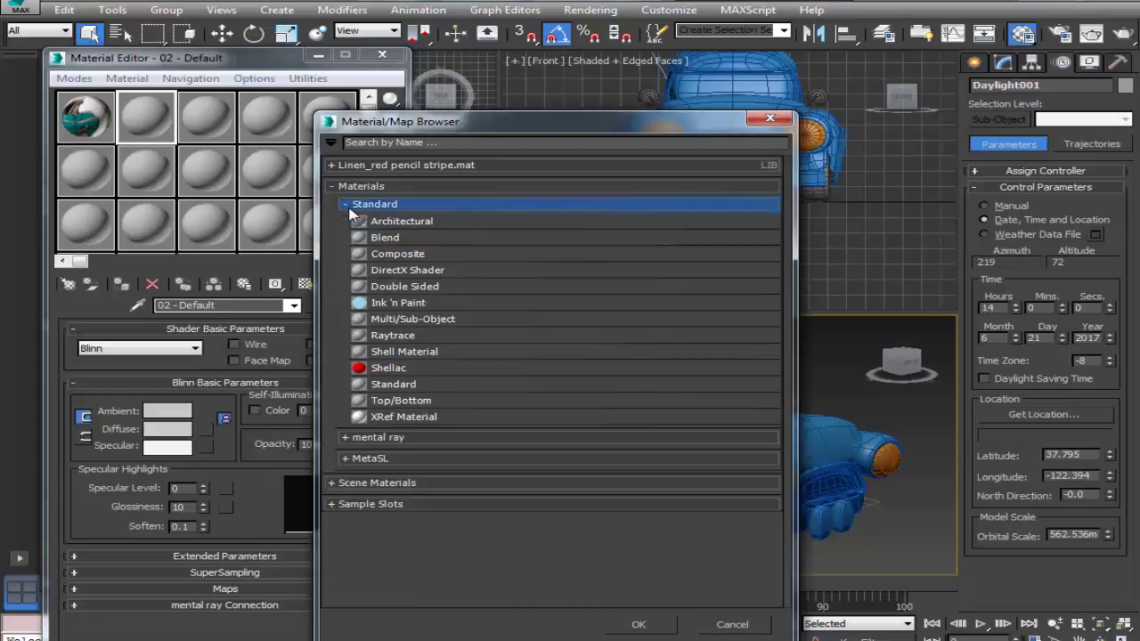
pyautogui.click(346, 205)
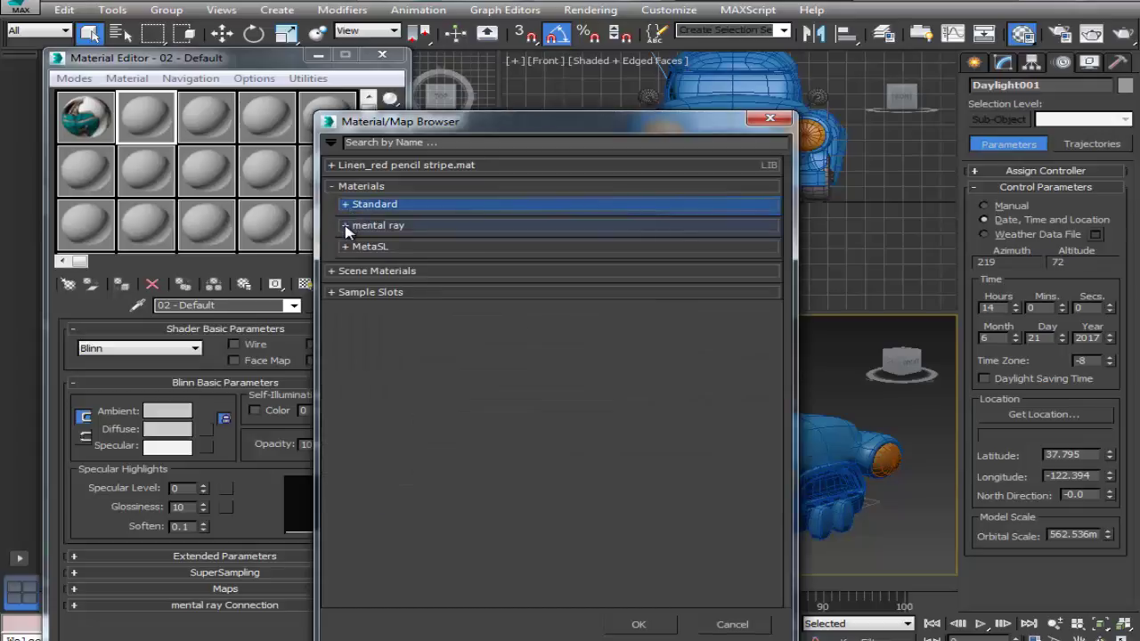
pyautogui.click(346, 206)
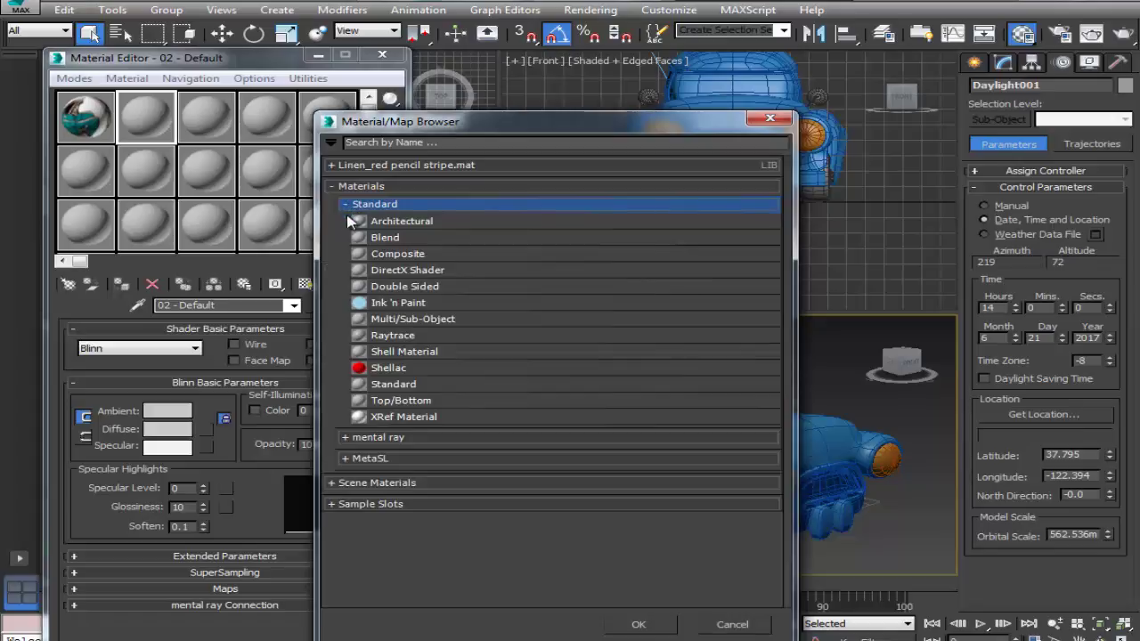
pyautogui.doubleClick(427, 335)
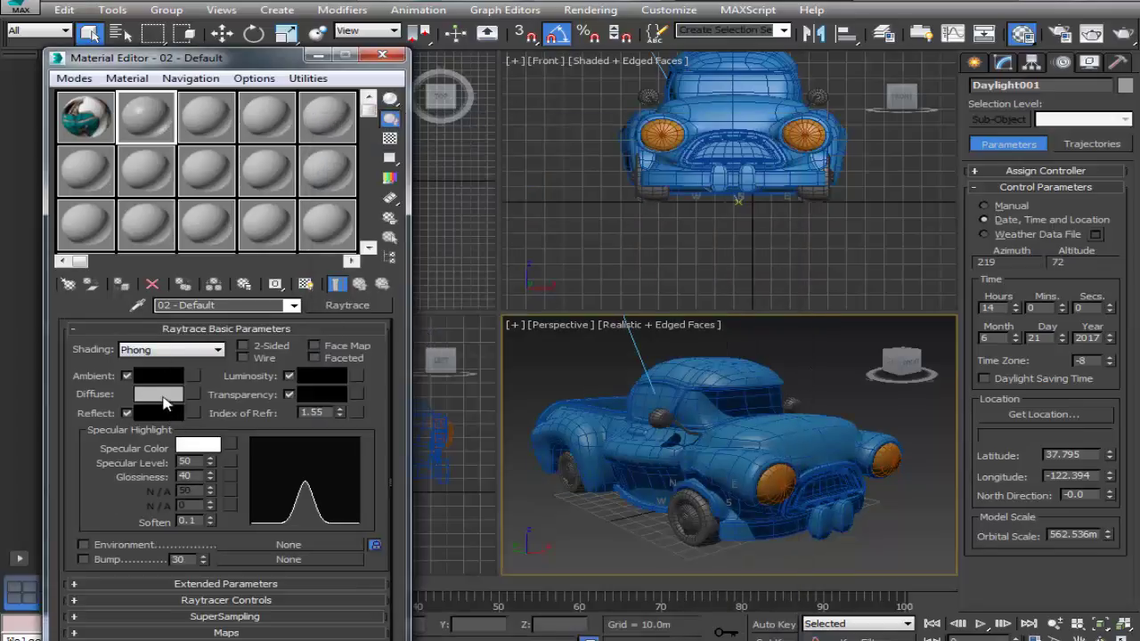
# Give the Raytrace material a bright blue diffuse colour, with Specular Level 366 and Glossiness 87
pyautogui.click(160, 394)
pyautogui.moveTo(494, 160); pyautogui.dragTo(497, 87)
pyautogui.moveTo(573, 111); pyautogui.dragTo(580, 89)
pyautogui.click(730, 226)
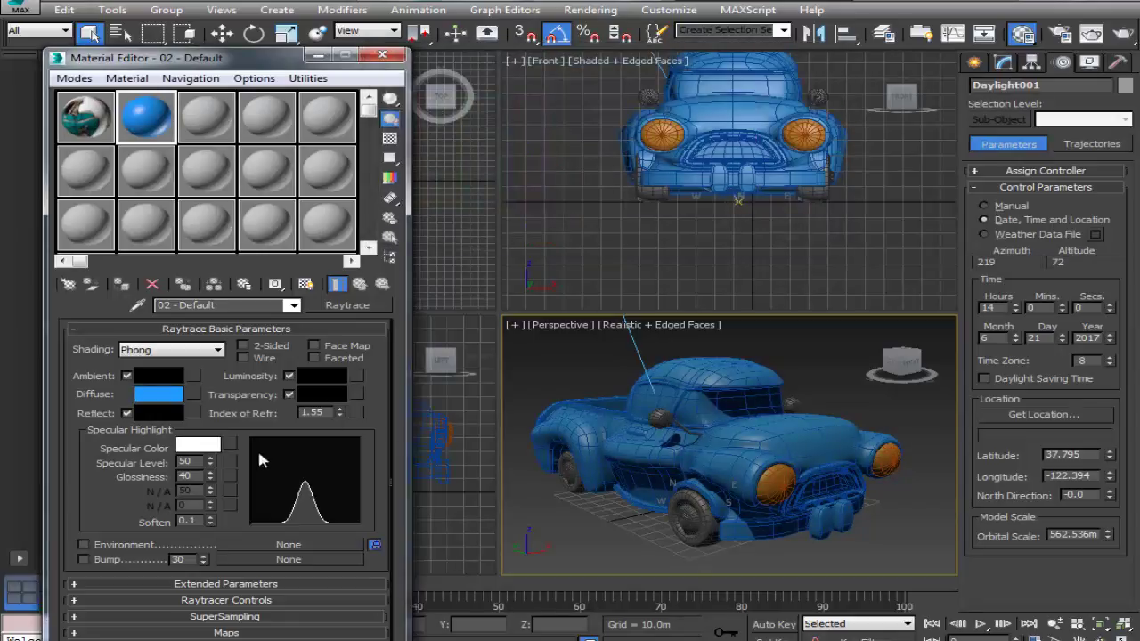
pyautogui.moveTo(213, 461); pyautogui.dragTo(214, 392)
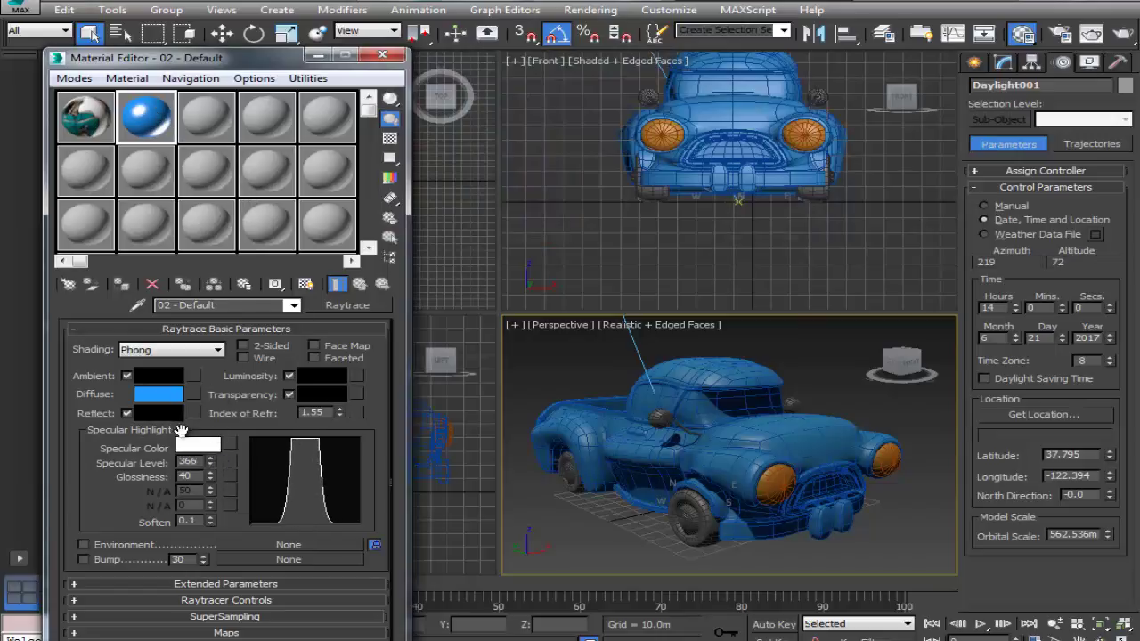
pyautogui.moveTo(212, 479); pyautogui.dragTo(212, 445)
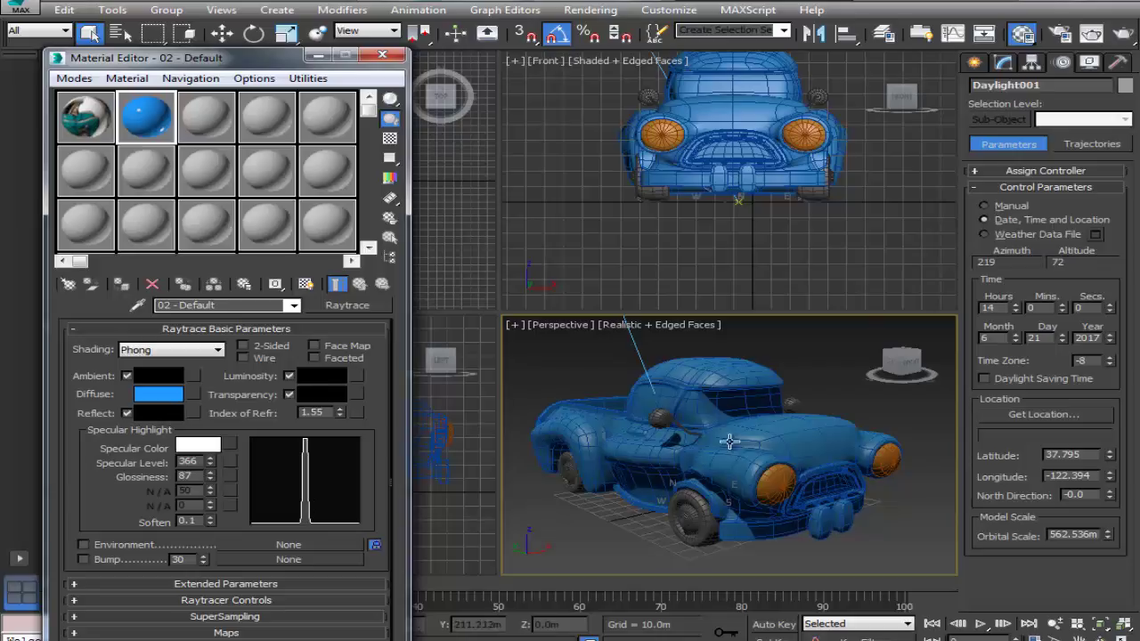
# Assign the blue material to the truck body, show it shaded in the viewports, and deselect the body
pyautogui.click(769, 440)
pyautogui.click(306, 285)
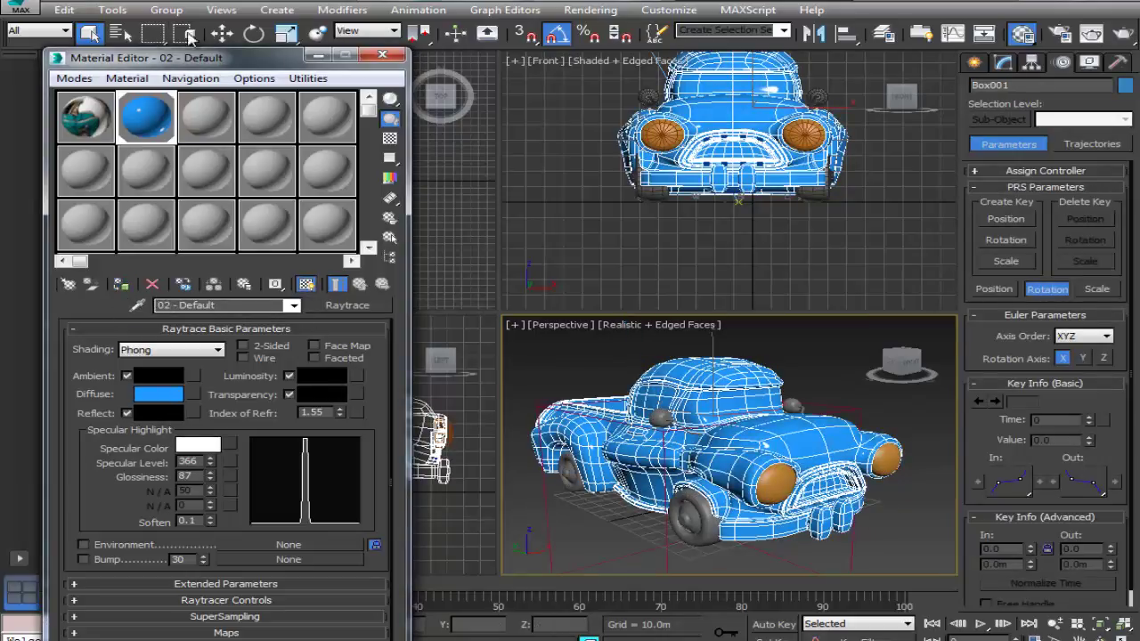
pyautogui.click(89, 35)
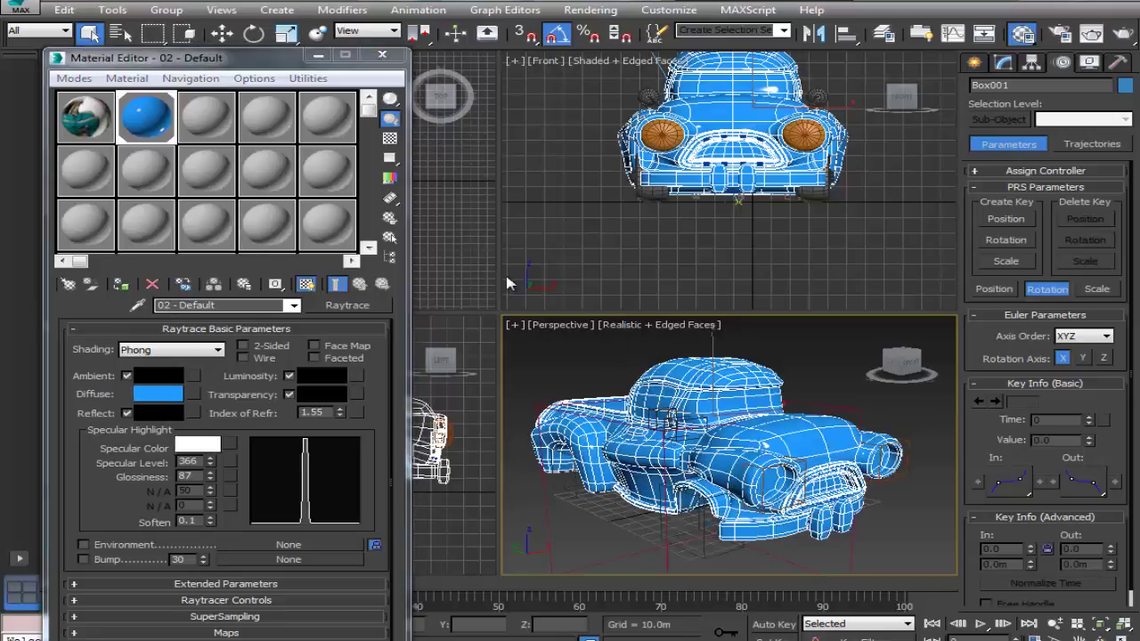
pyautogui.click(587, 379)
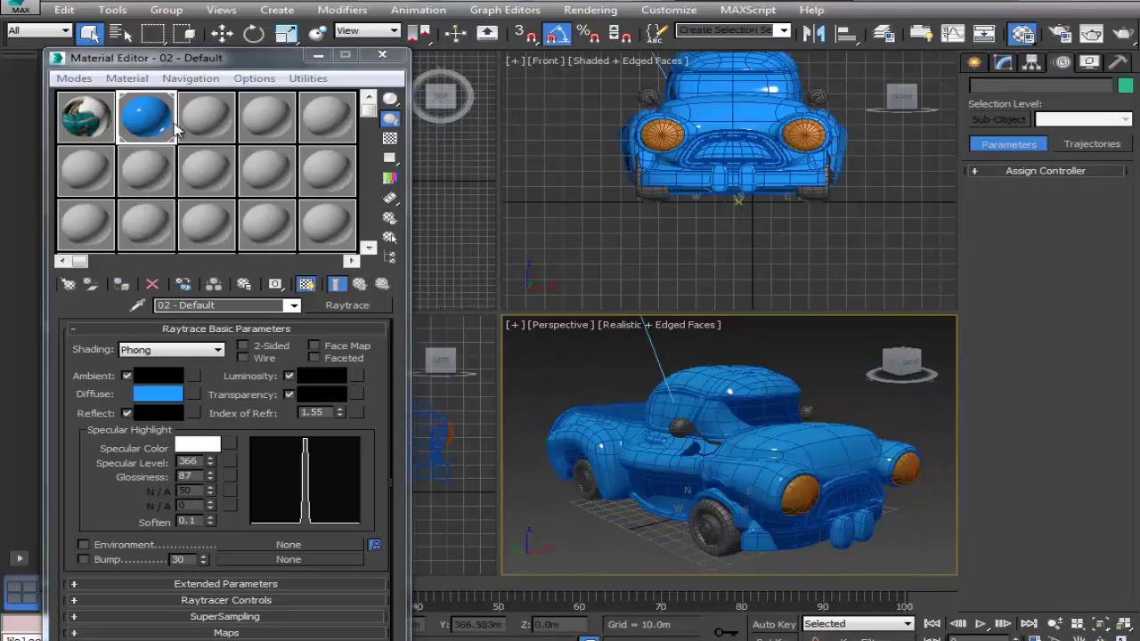
# Copy the blue material to the adjacent sample slot and rename the copy 2
pyautogui.moveTo(177, 123); pyautogui.dragTo(206, 121)
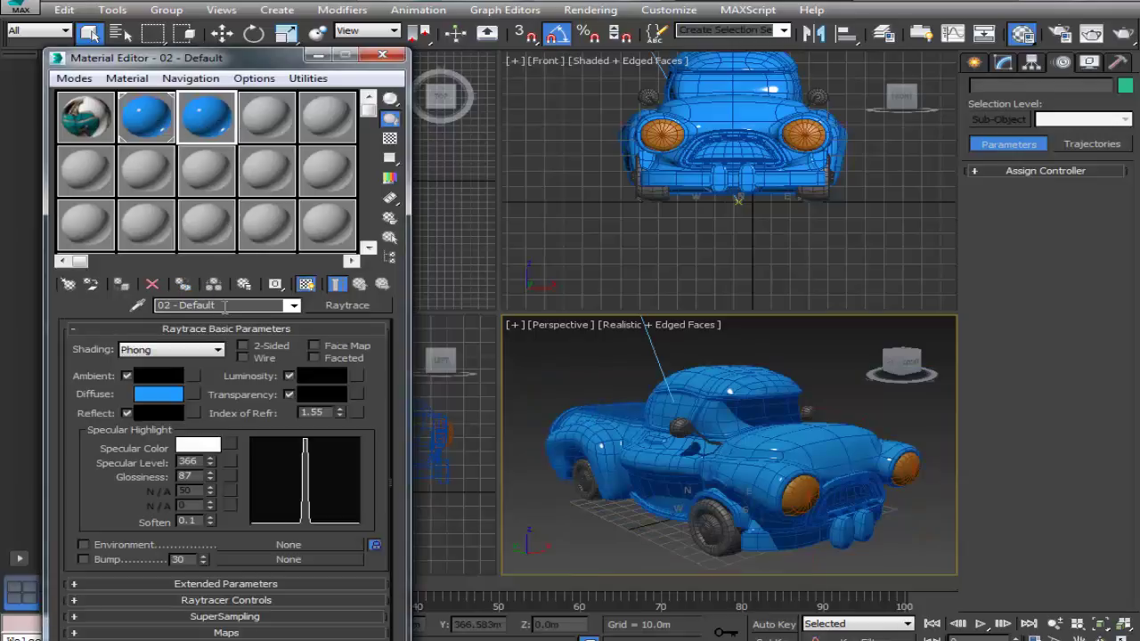
pyautogui.write('2')
pyautogui.press('Return')
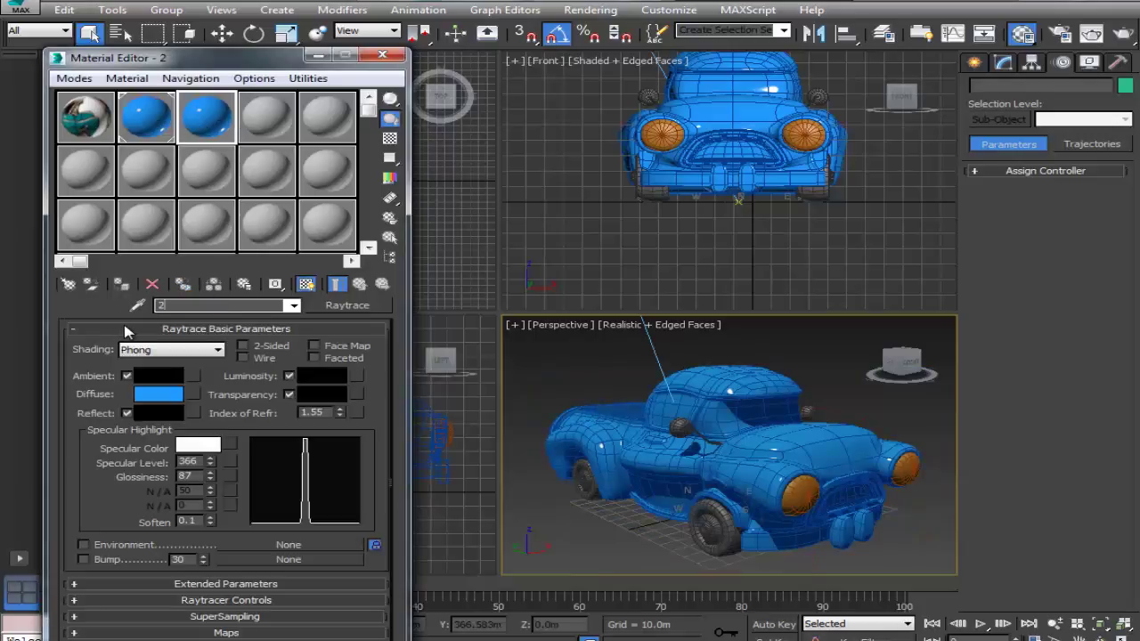
# Change material 2's diffuse colour to bright yellow
pyautogui.click(149, 397)
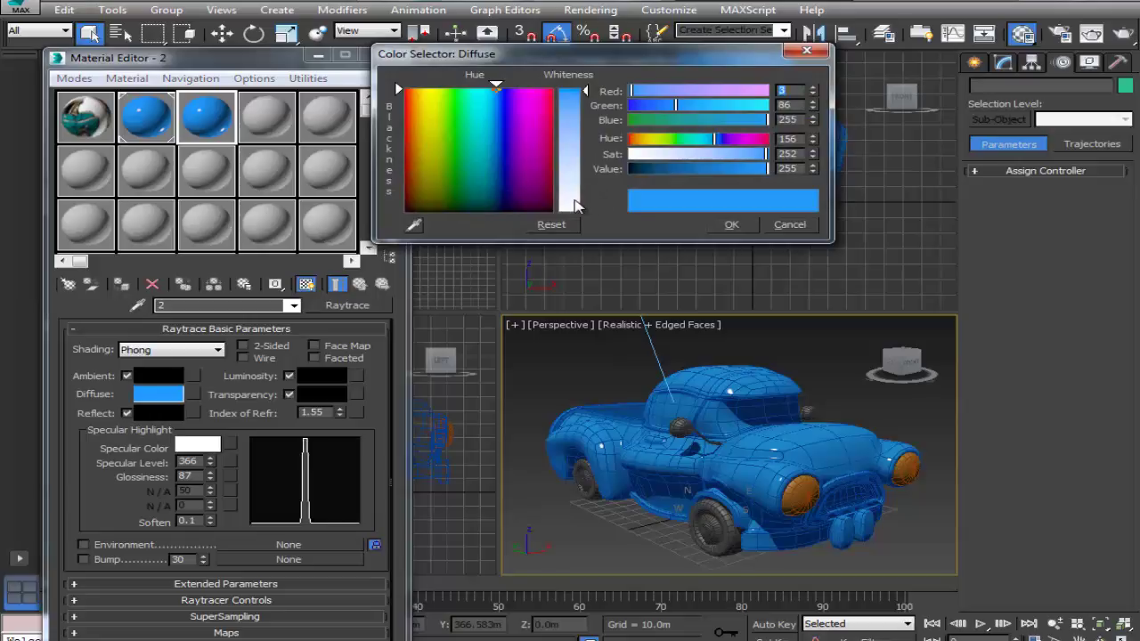
pyautogui.click(577, 206)
pyautogui.click(431, 92)
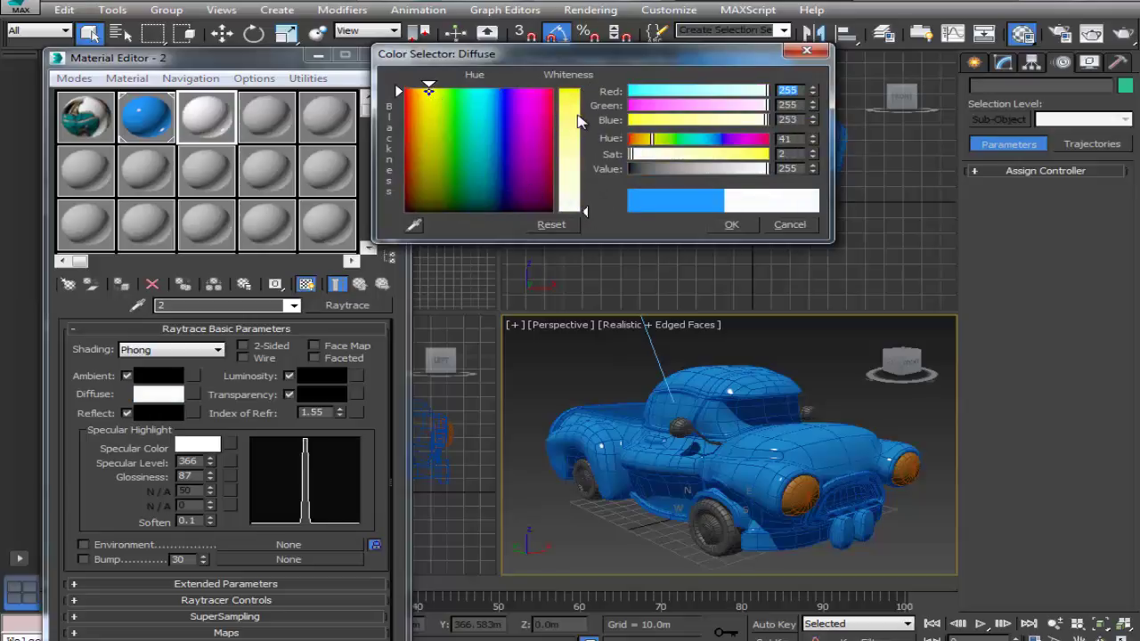
pyautogui.moveTo(577, 120); pyautogui.dragTo(578, 89)
pyautogui.click(731, 224)
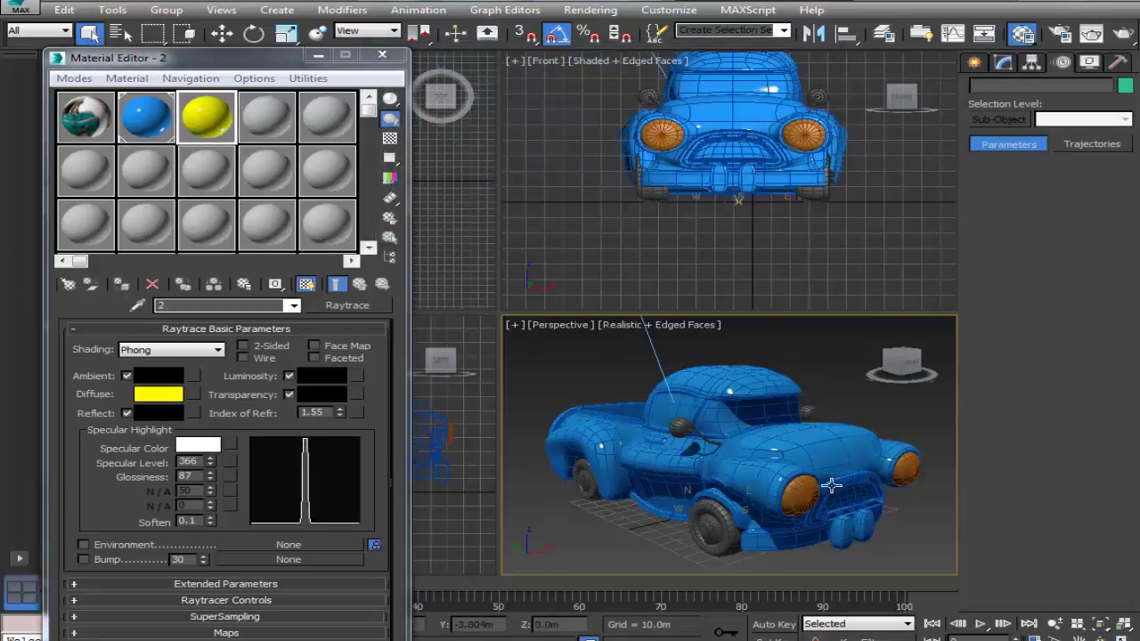
# Assign yellow material 2 to both headlights, and make the blue 02 - Default material active again
pyautogui.click(812, 491)
pyautogui.keyDown('ctrl'); pyautogui.click(898, 467); pyautogui.keyUp('ctrl')
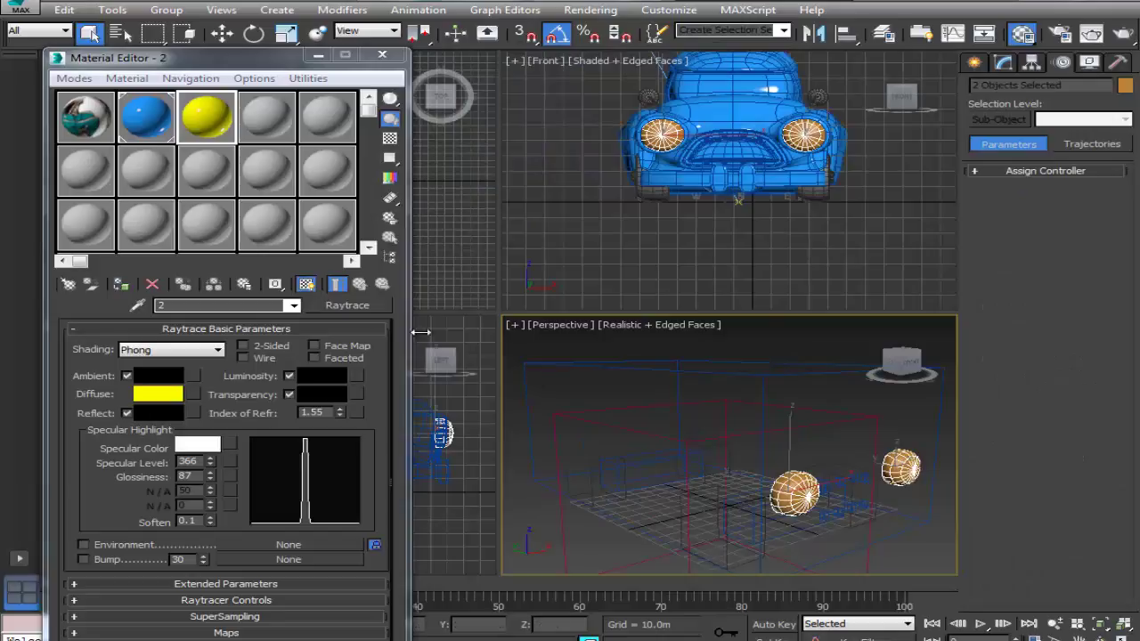
pyautogui.click(123, 284)
pyautogui.click(149, 123)
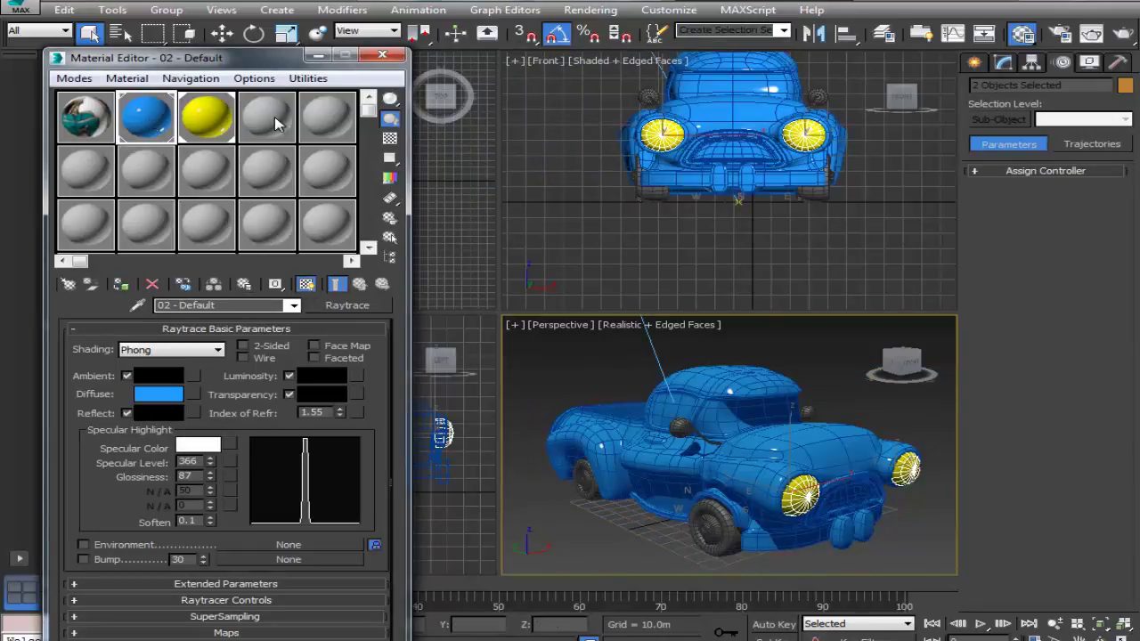
# Copy the blue material to the sample slot beside the yellow one and rename the copy 3
pyautogui.moveTo(275, 118); pyautogui.dragTo(275, 119)
pyautogui.click(230, 304)
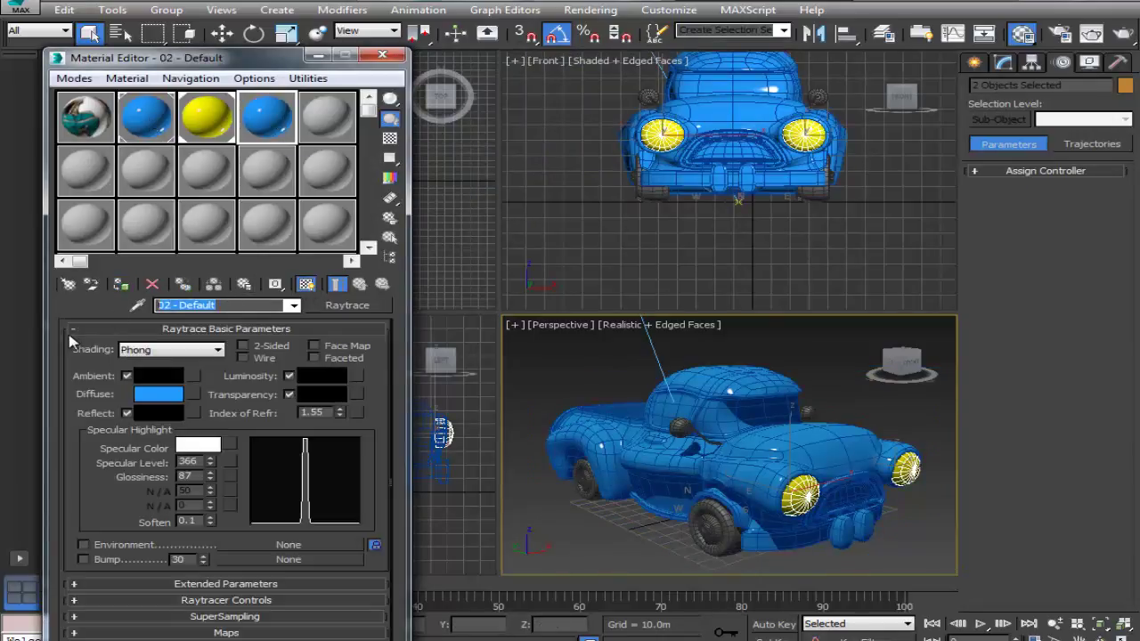
pyautogui.write('3')
pyautogui.press('Return')
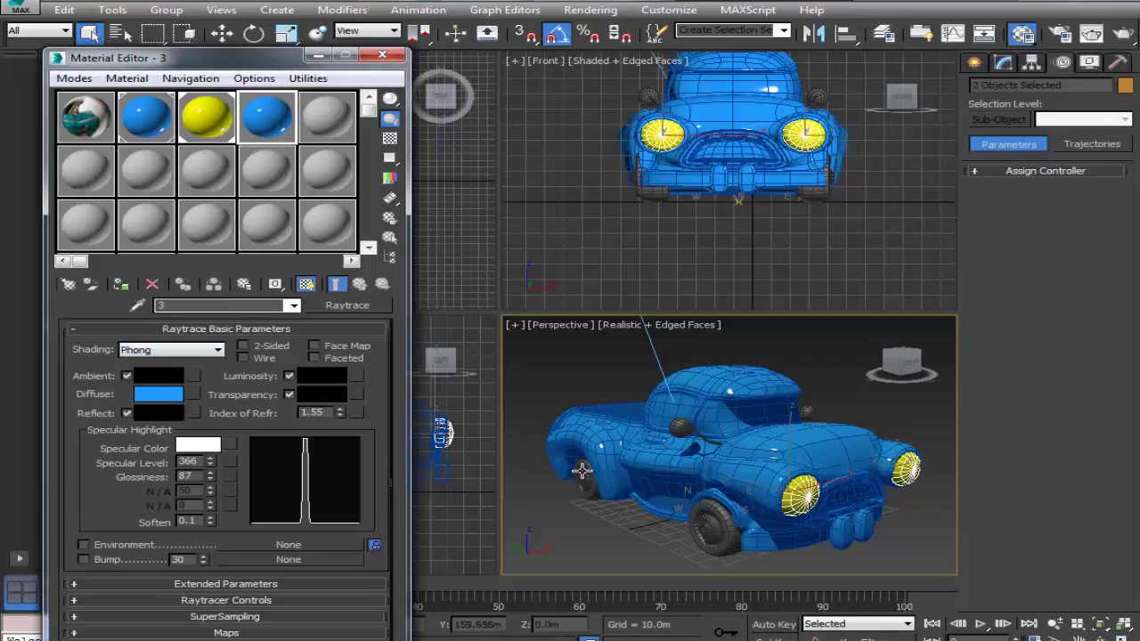
# Change material 3's diffuse colour to dark grey
pyautogui.click(589, 448)
pyautogui.click(159, 394)
pyautogui.click(430, 211)
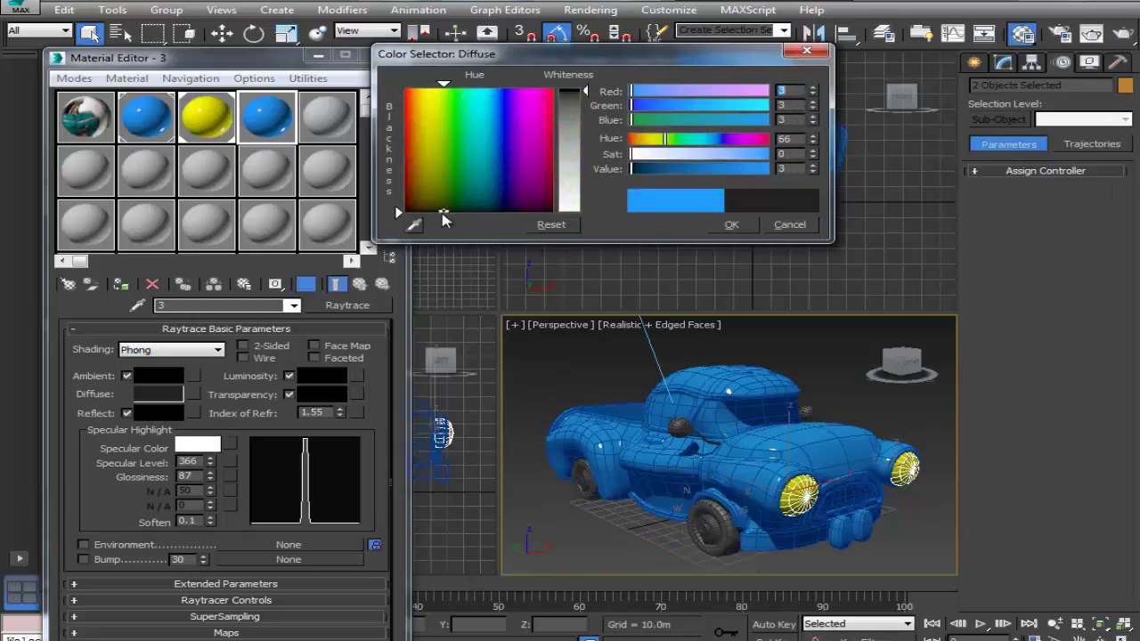
pyautogui.click(730, 226)
# Select both side mirrors together with their mounting arms and assign dark grey material 3 to them
pyautogui.click(678, 427)
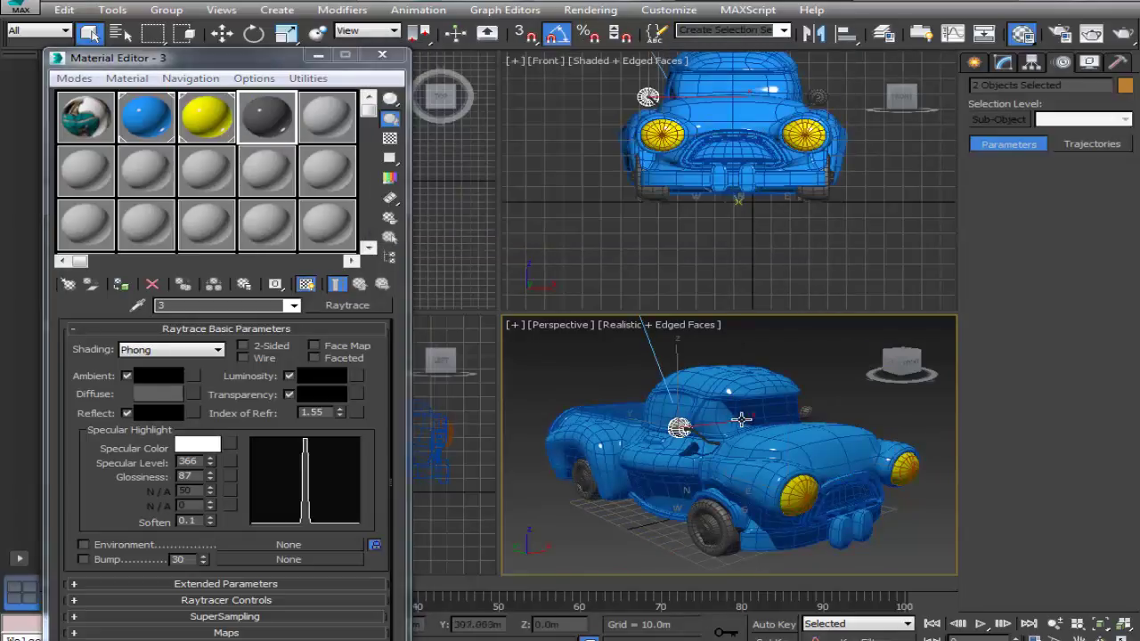
pyautogui.keyDown('ctrl'); pyautogui.click(807, 411); pyautogui.keyUp('ctrl')
pyautogui.keyDown('ctrl'); pyautogui.click(701, 437); pyautogui.keyUp('ctrl')
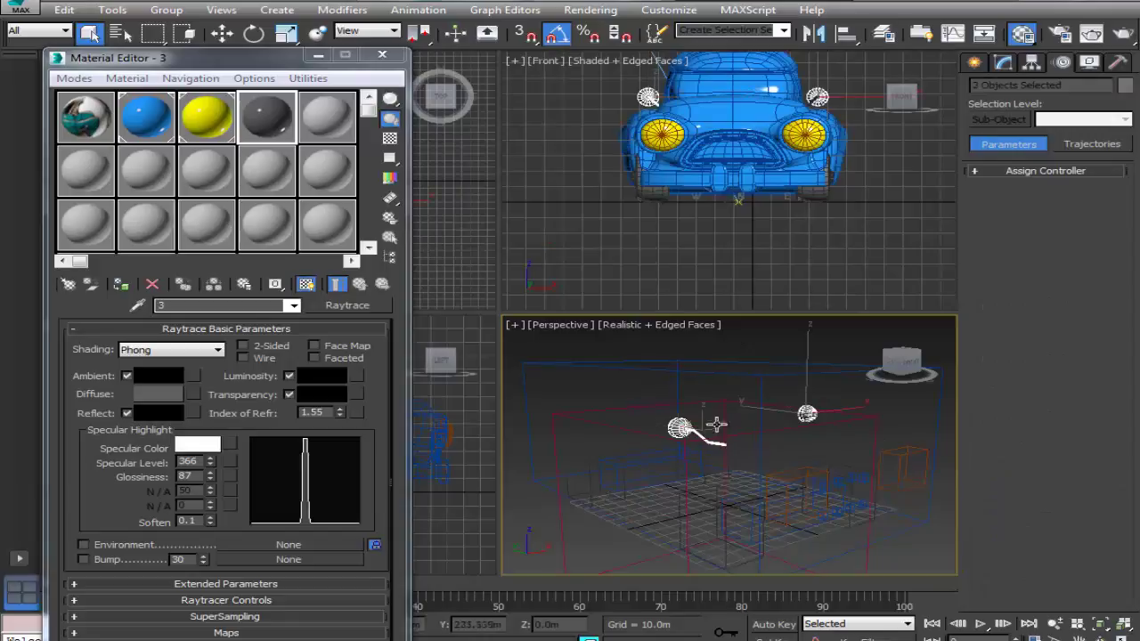
pyautogui.rightClick(802, 147)
pyautogui.scroll(2, 800, 148)
pyautogui.moveTo(800, 148); pyautogui.dragTo(789, 164, button='middle')
pyautogui.scroll(3, 788, 165)
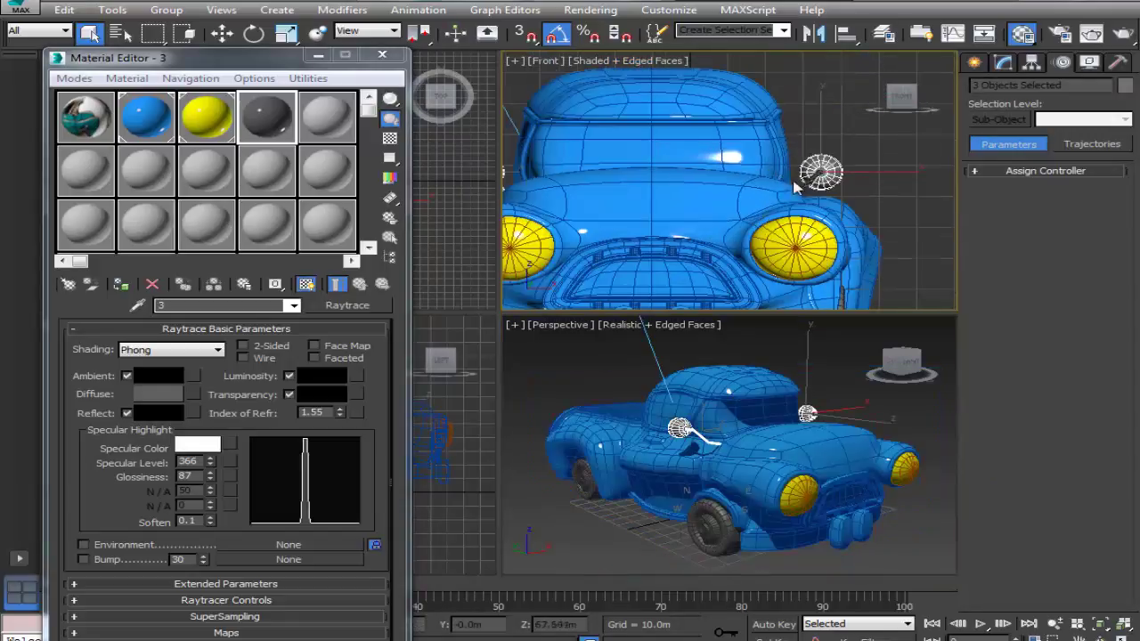
pyautogui.keyDown('ctrl'); pyautogui.click(804, 185); pyautogui.keyUp('ctrl')
pyautogui.moveTo(734, 440)
pyautogui.mouseDown(button='middle')
pyautogui.moveTo(735, 417)
pyautogui.moveTo(737, 430)
pyautogui.mouseUp(button='middle')
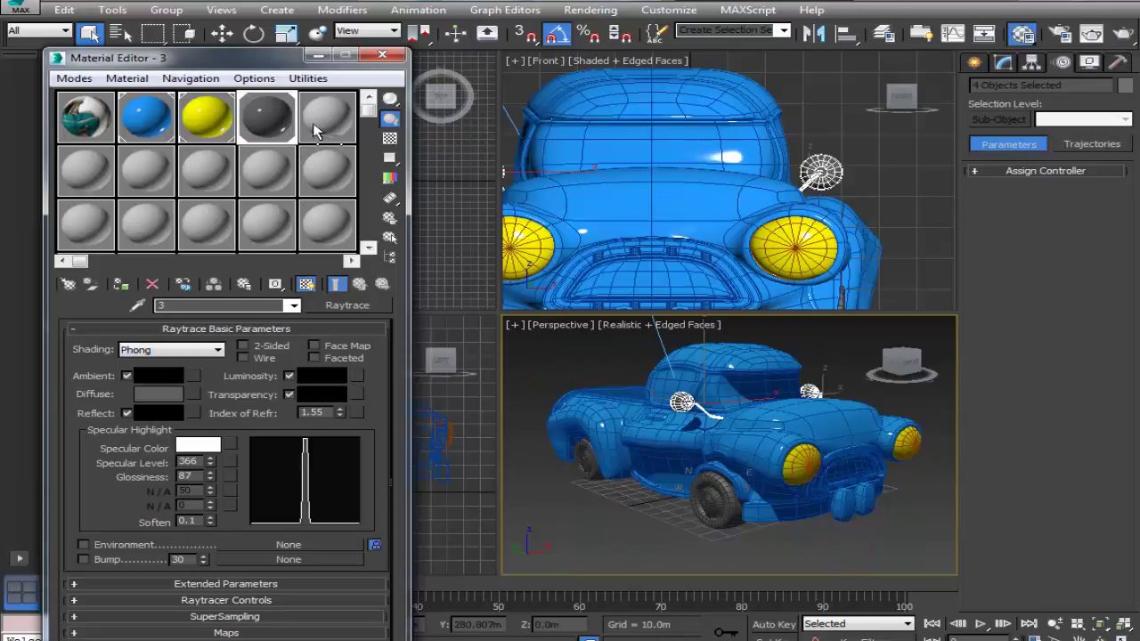
# Select all four wheels, set their object colour to black, and deselect them
pyautogui.click(603, 507)
pyautogui.click(585, 472)
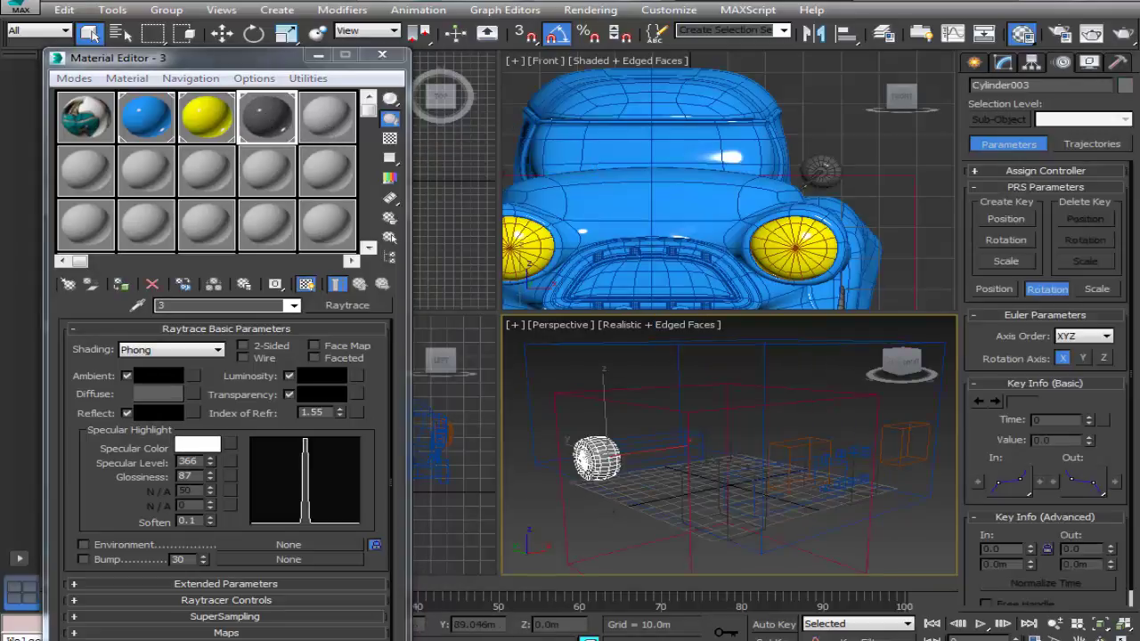
pyautogui.keyDown('ctrl'); pyautogui.click(715, 507); pyautogui.keyUp('ctrl')
pyautogui.moveTo(754, 248); pyautogui.dragTo(644, 120, button='middle')
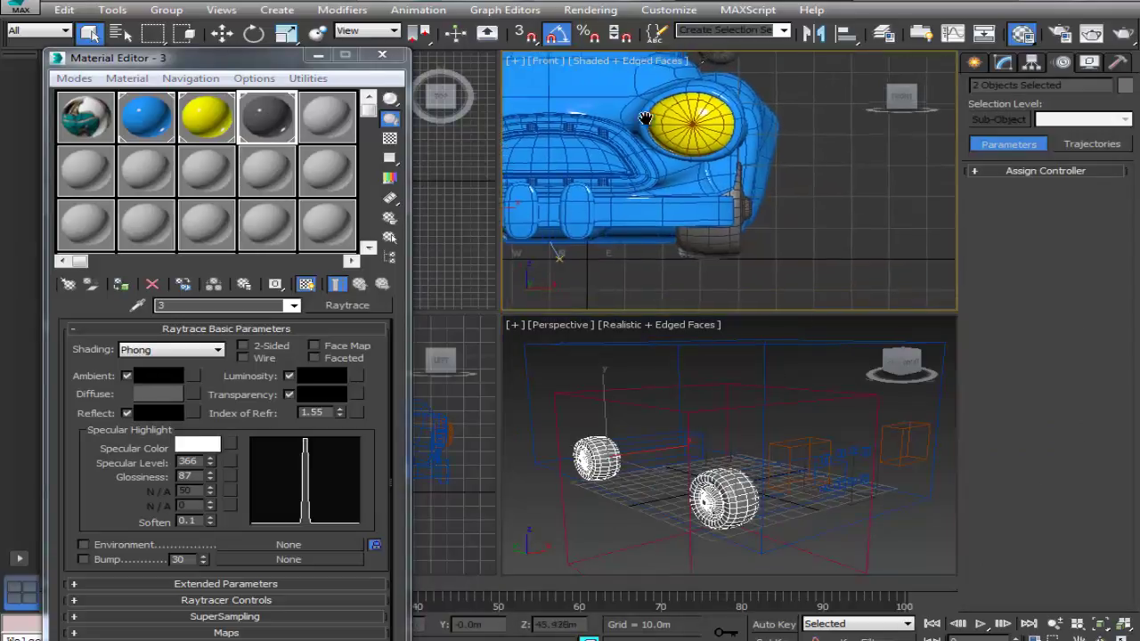
pyautogui.keyDown('ctrl'); pyautogui.click(721, 243); pyautogui.keyUp('ctrl')
pyautogui.moveTo(281, 64); pyautogui.dragTo(477, 178)
pyautogui.click(579, 170)
pyautogui.moveTo(379, 481); pyautogui.dragTo(356, 481, button='middle')
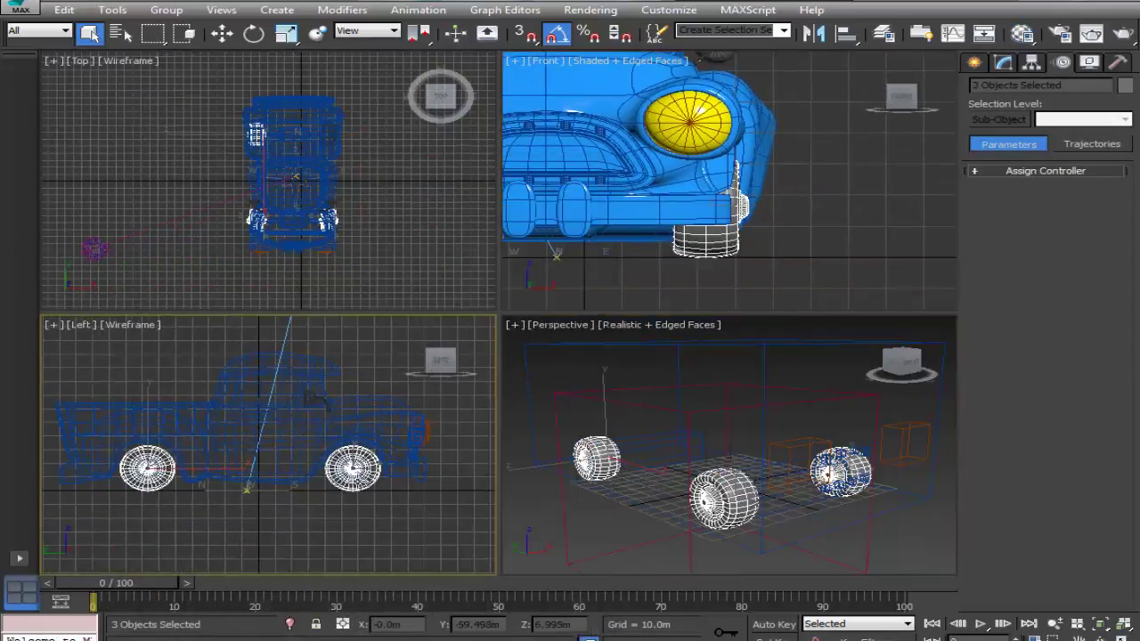
pyautogui.middleClick(767, 496)
pyautogui.moveTo(632, 237); pyautogui.dragTo(778, 227, button='middle')
pyautogui.keyDown('ctrl'); pyautogui.click(822, 215); pyautogui.keyUp('ctrl')
pyautogui.scroll(-4, 778, 226)
pyautogui.keyDown('alt'); pyautogui.moveTo(685, 239); pyautogui.dragTo(717, 251, button='middle'); pyautogui.keyUp('alt')
pyautogui.press('f')
pyautogui.moveTo(679, 206); pyautogui.dragTo(743, 254, button='middle')
pyautogui.scroll(-2, 799, 236)
pyautogui.rightClick(757, 463)
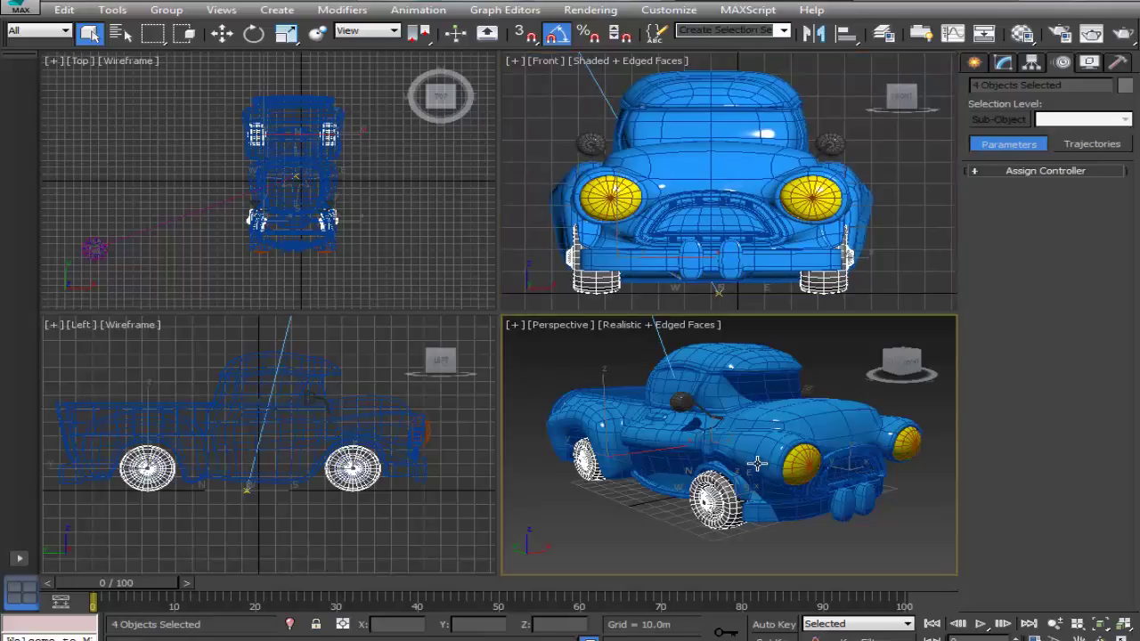
pyautogui.click(1124, 87)
pyautogui.click(624, 404)
pyautogui.click(572, 455)
pyautogui.click(605, 517)
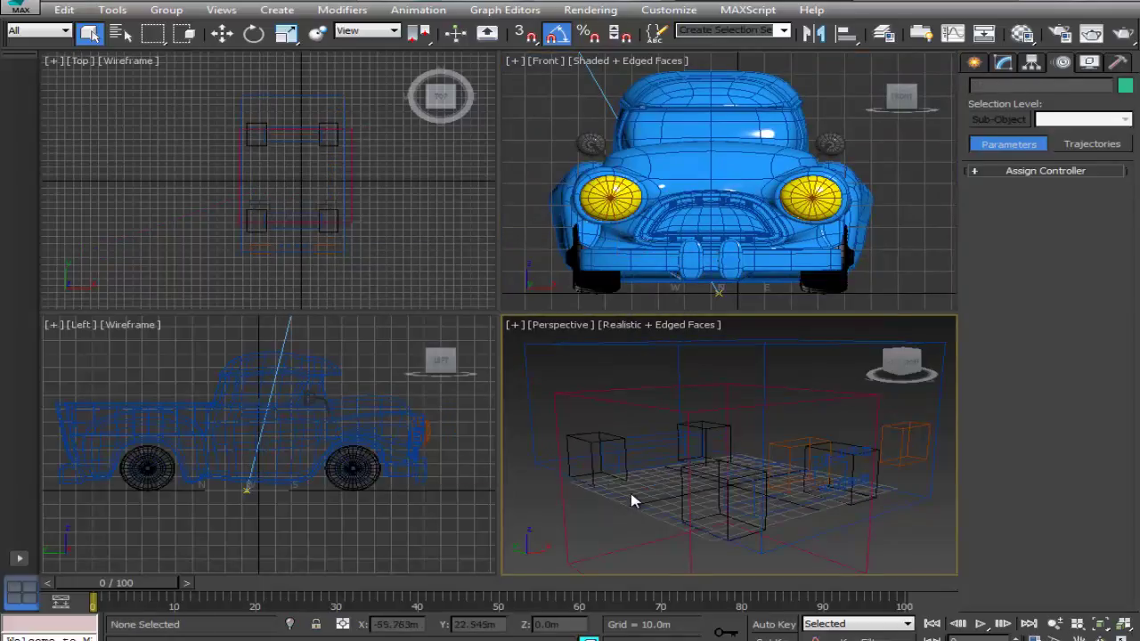
# Test-render the Perspective view of the truck, cancelling the render partway and closing the rendered frame window
pyautogui.moveTo(674, 460); pyautogui.dragTo(662, 465, button='middle')
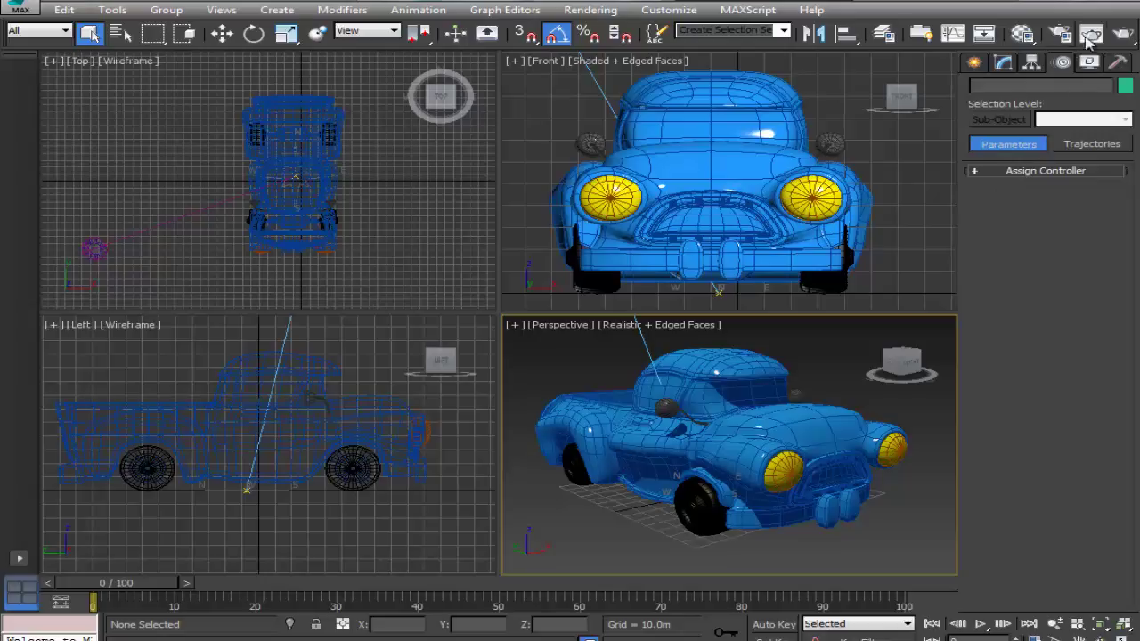
pyautogui.click(1120, 39)
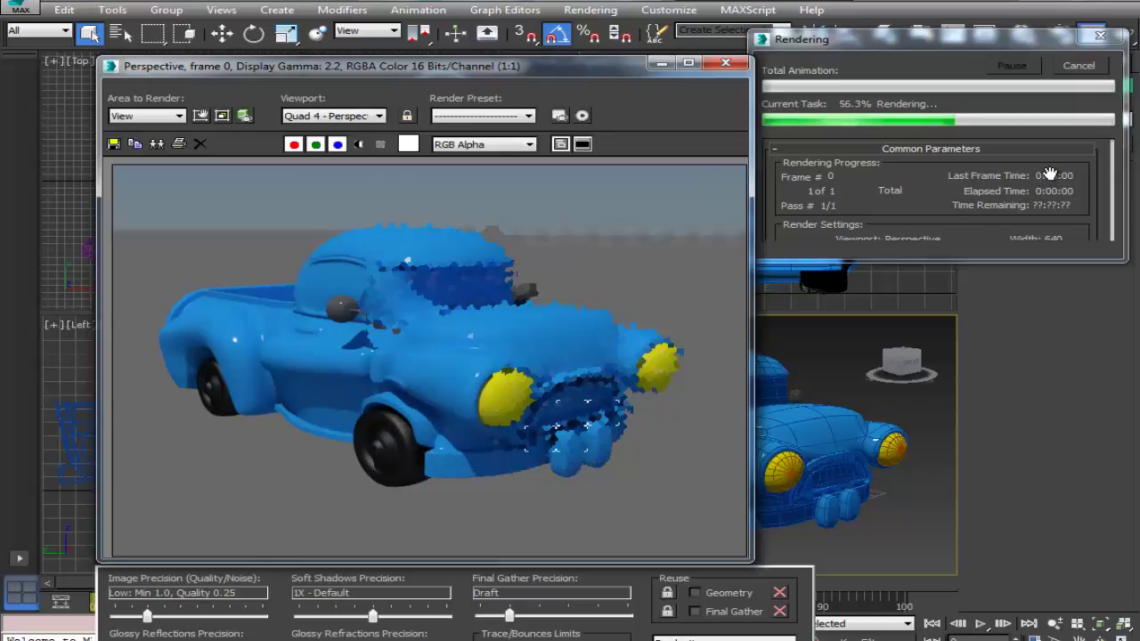
pyautogui.click(1089, 69)
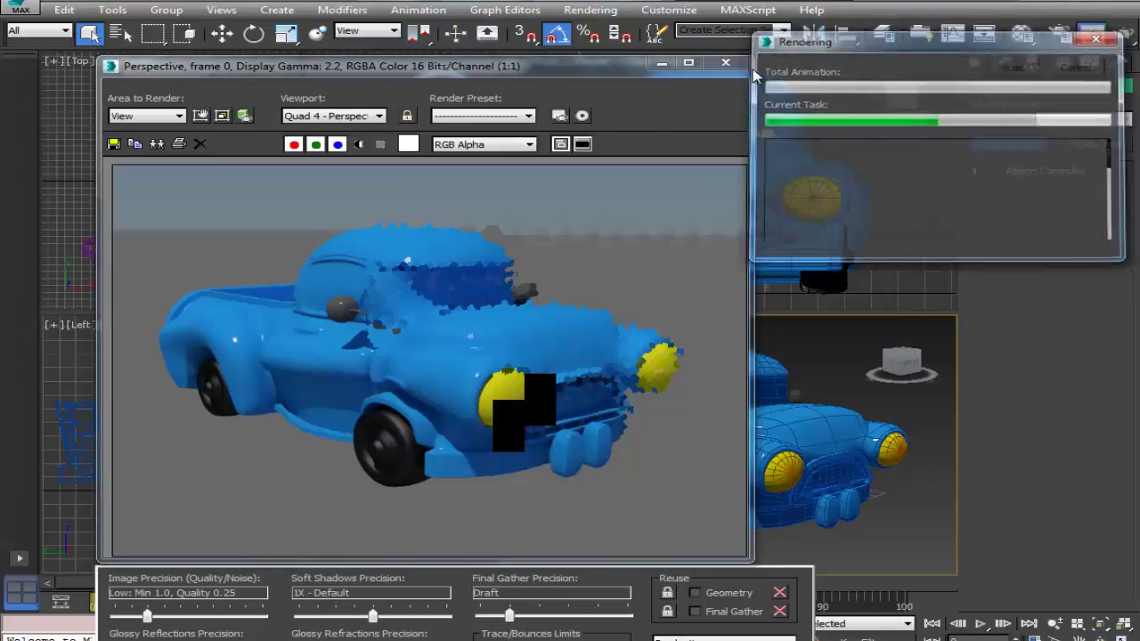
pyautogui.click(726, 62)
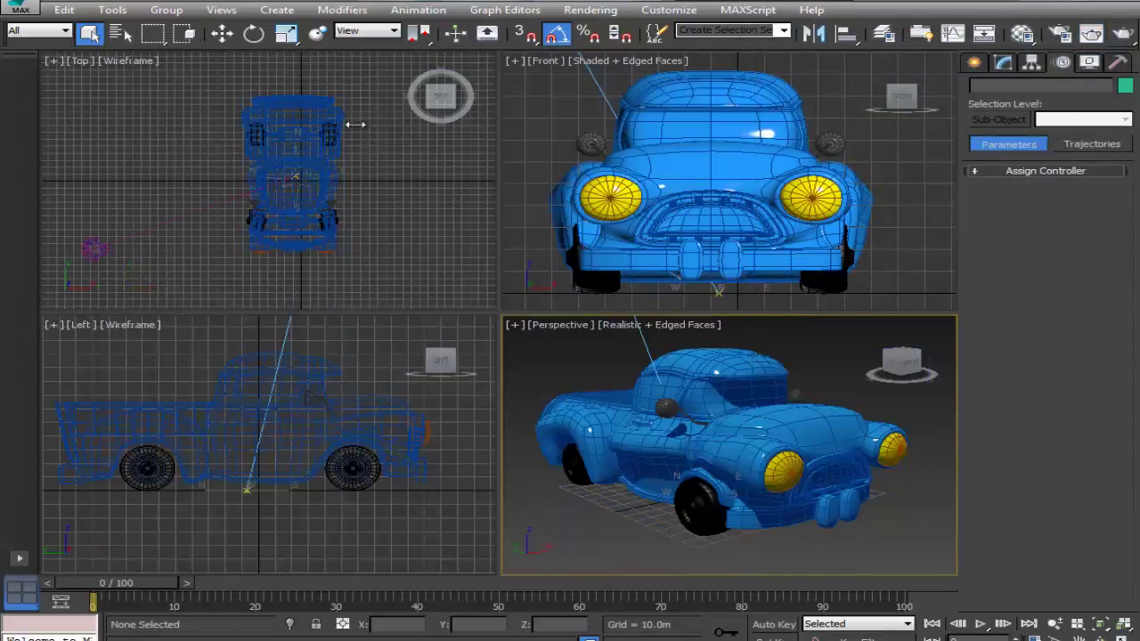
# Change the truck body's 02 - Default material to a near-black diffuse colour with RGB 5, 5, 5, and deselect the body
pyautogui.click(719, 379)
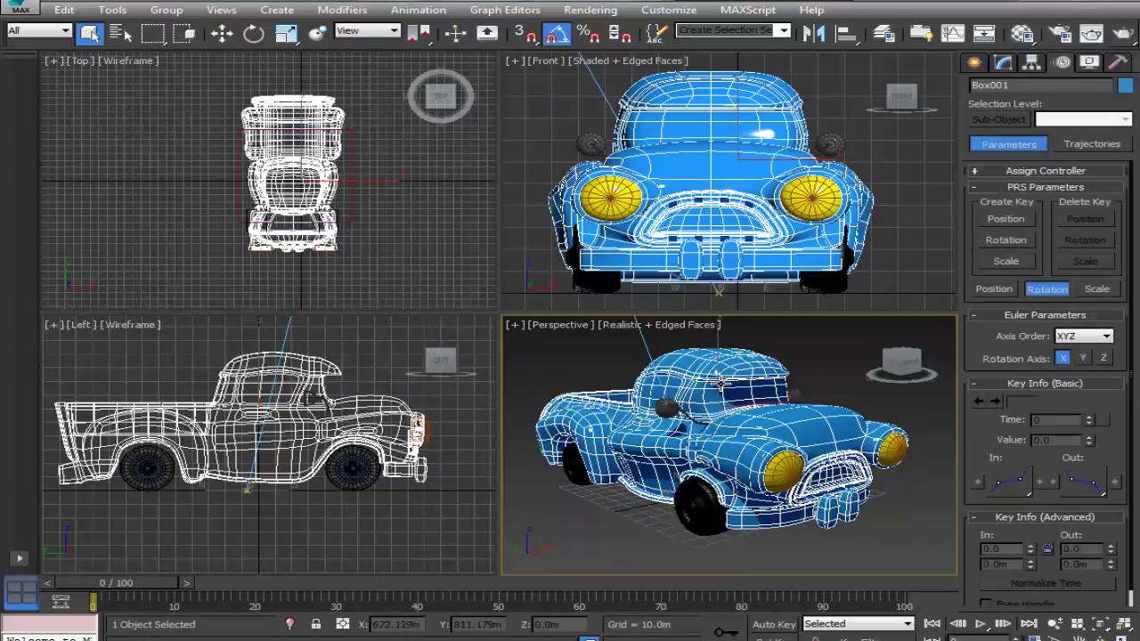
pyautogui.press('m')
pyautogui.click(350, 248)
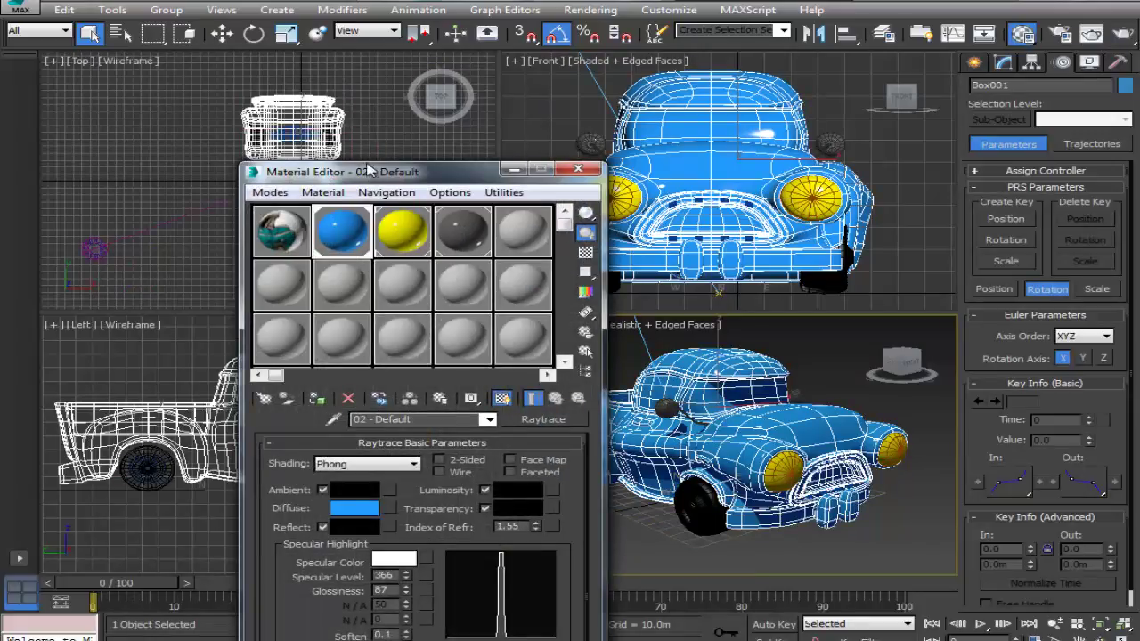
pyautogui.moveTo(369, 172); pyautogui.dragTo(332, 112)
pyautogui.click(316, 448)
pyautogui.moveTo(566, 192); pyautogui.dragTo(588, 94)
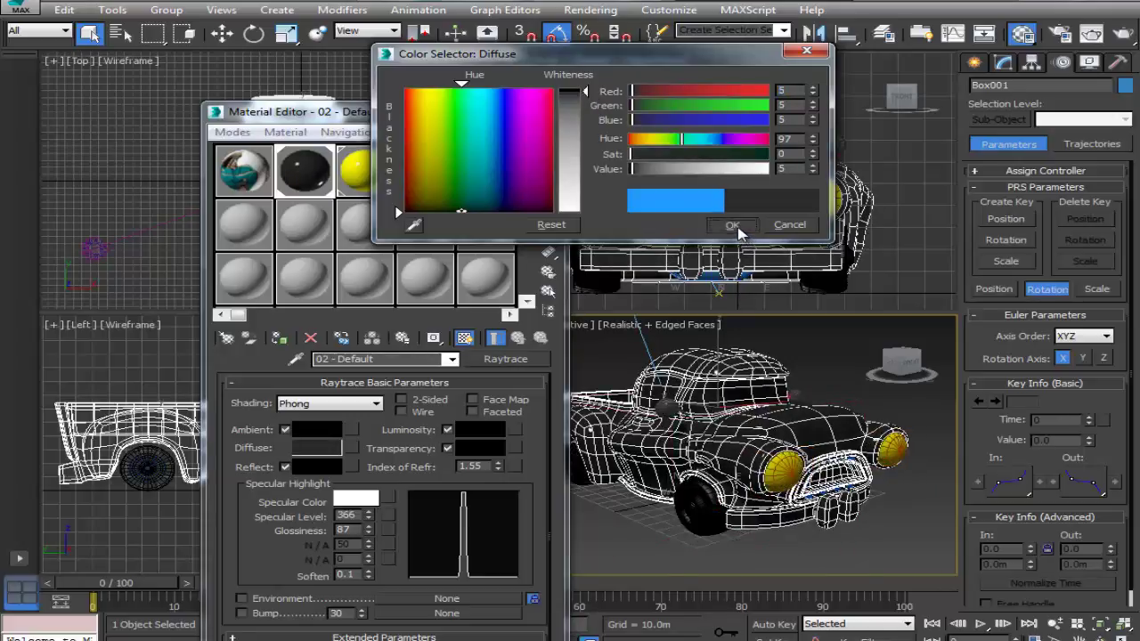
pyautogui.click(730, 225)
pyautogui.click(552, 112)
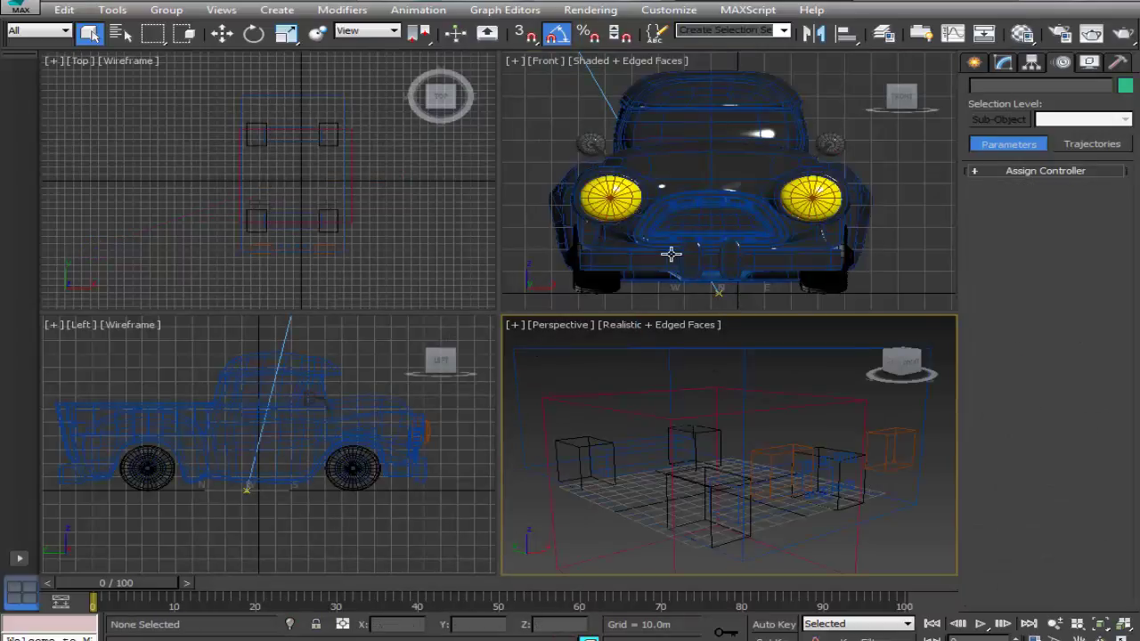
# Select the eight small blocks around the front grille, assign the near-black 02 - Default material to them, and deselect them
pyautogui.scroll(5, 669, 249)
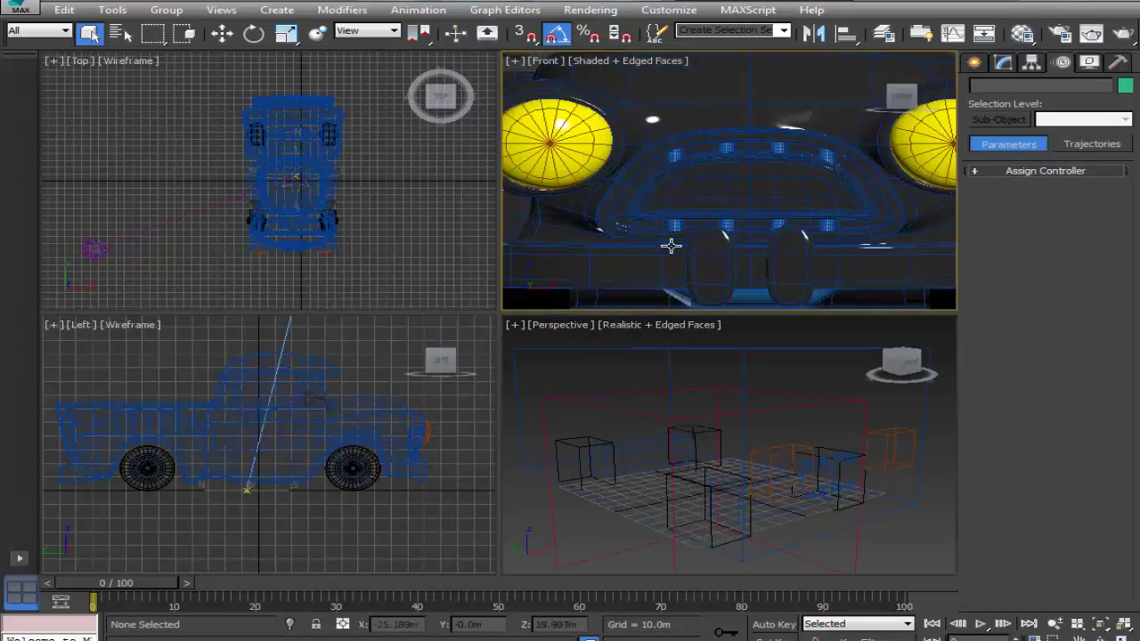
pyautogui.click(677, 155)
pyautogui.keyDown('ctrl'); pyautogui.click(726, 147); pyautogui.keyUp('ctrl')
pyautogui.keyDown('ctrl'); pyautogui.click(778, 147); pyautogui.keyUp('ctrl')
pyautogui.keyDown('ctrl'); pyautogui.click(825, 156); pyautogui.keyUp('ctrl')
pyautogui.keyDown('ctrl'); pyautogui.click(827, 223); pyautogui.keyUp('ctrl')
pyautogui.keyDown('ctrl'); pyautogui.click(774, 222); pyautogui.keyUp('ctrl')
pyautogui.keyDown('ctrl'); pyautogui.click(728, 226); pyautogui.keyUp('ctrl')
pyautogui.keyDown('ctrl'); pyautogui.click(678, 225); pyautogui.keyUp('ctrl')
pyautogui.rightClick(782, 427)
pyautogui.press('m')
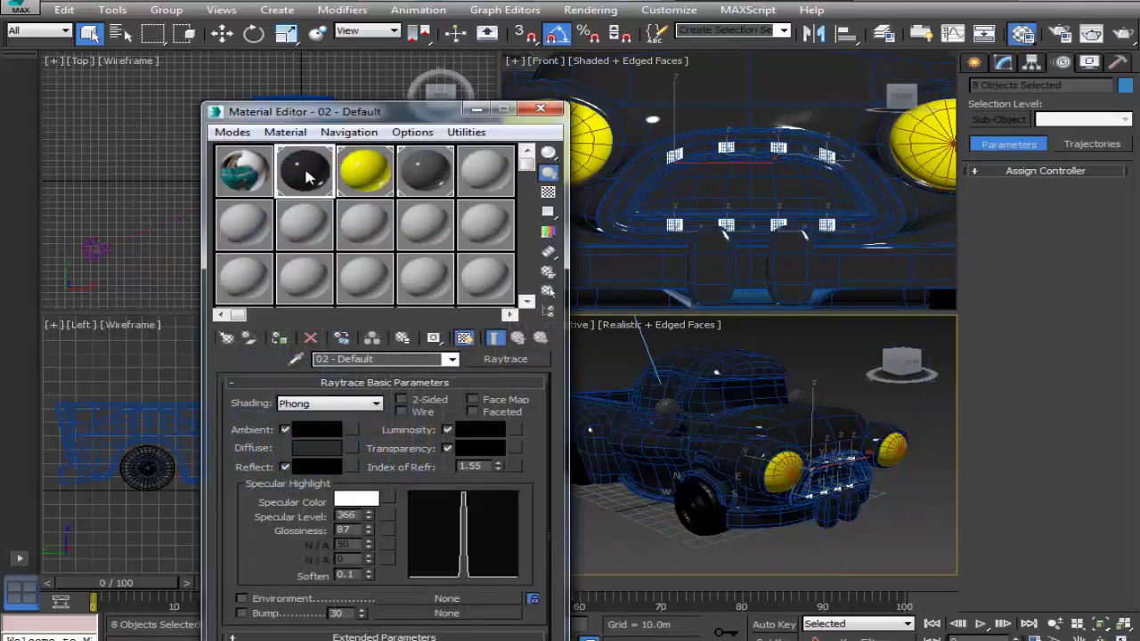
pyautogui.click(279, 341)
pyautogui.click(540, 108)
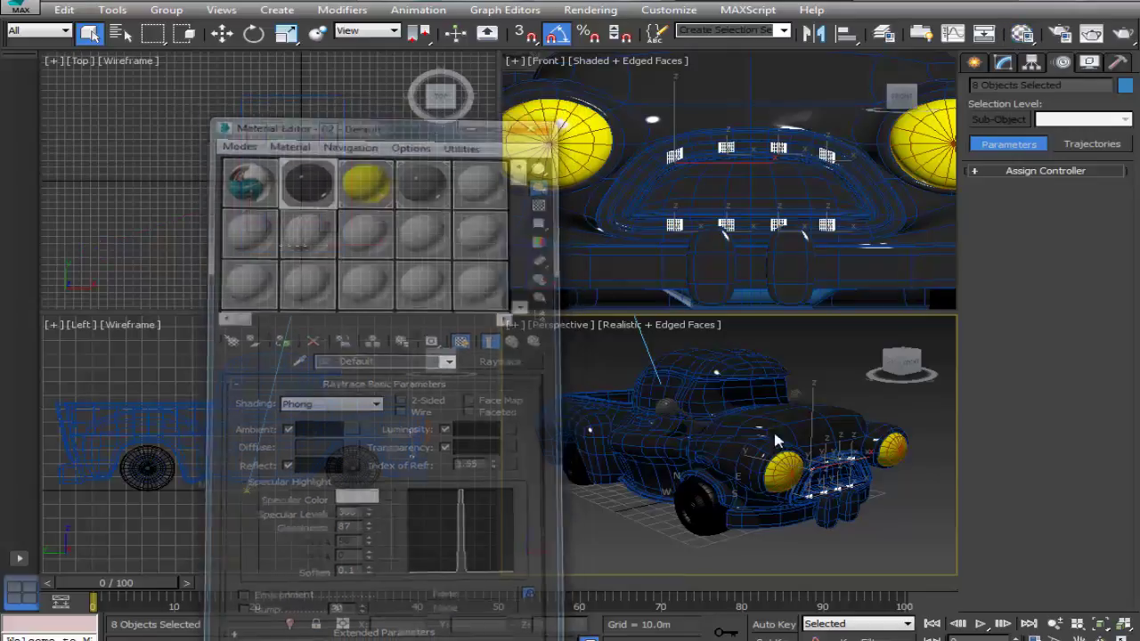
pyautogui.click(891, 546)
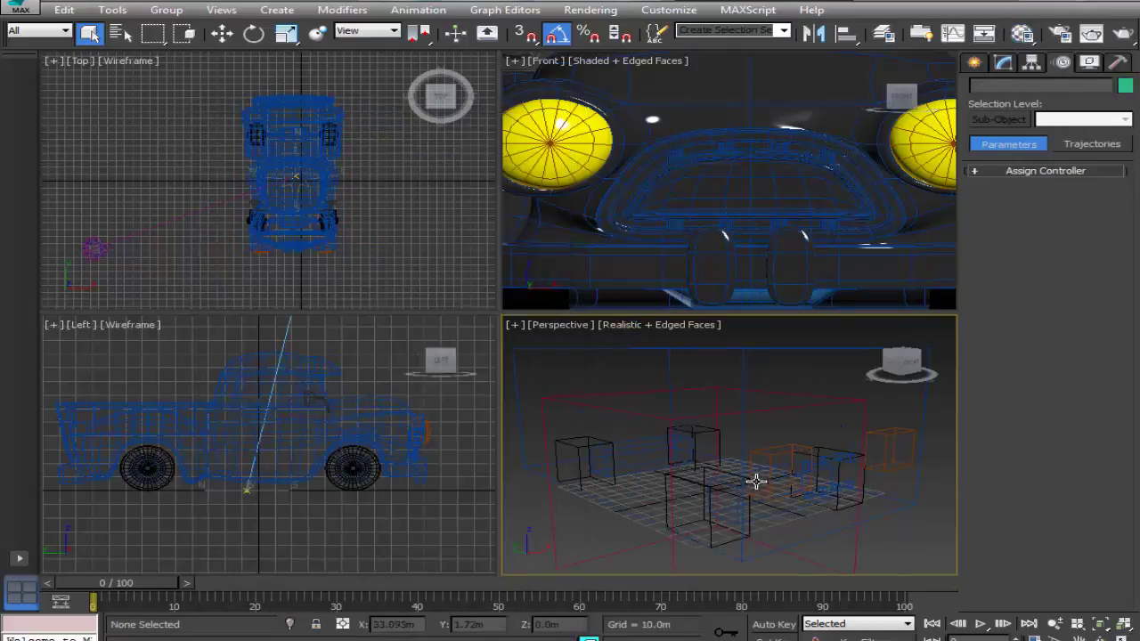